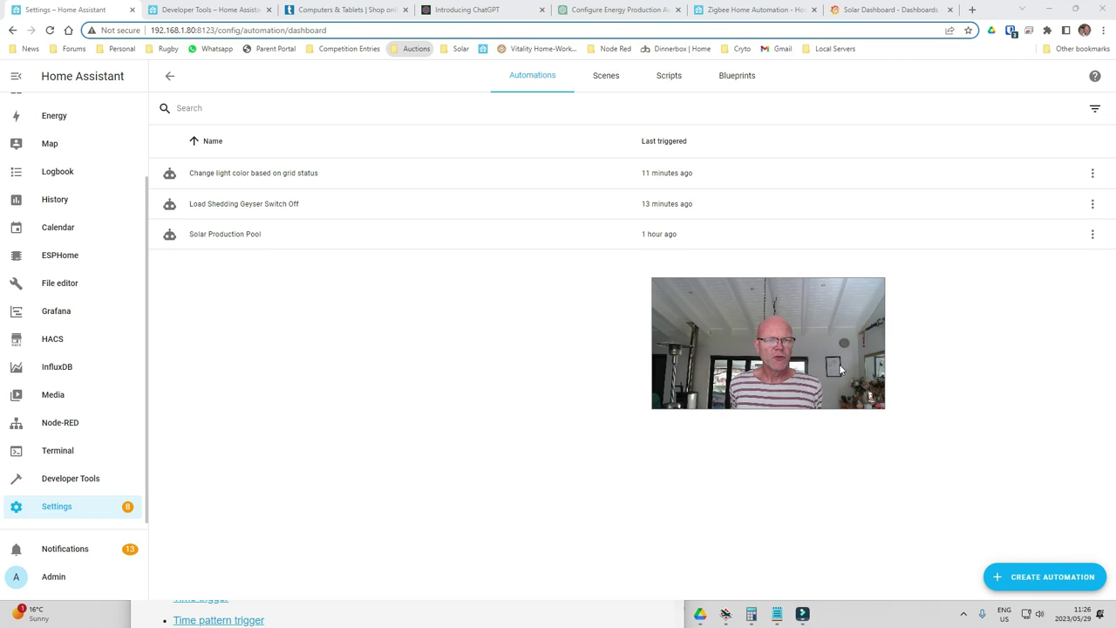
Step: Review the Inverter dashboard readings, then go to the Automations & Scenes list in Settings
scroll(135, 208, up, 2)
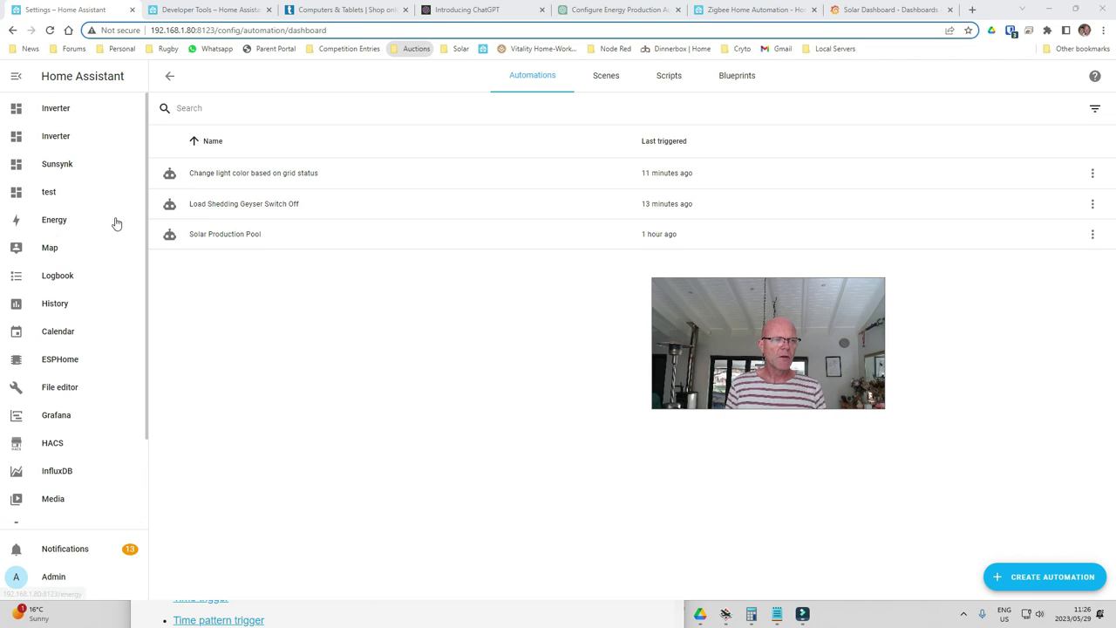
click(57, 108)
scroll(330, 378, down, 3)
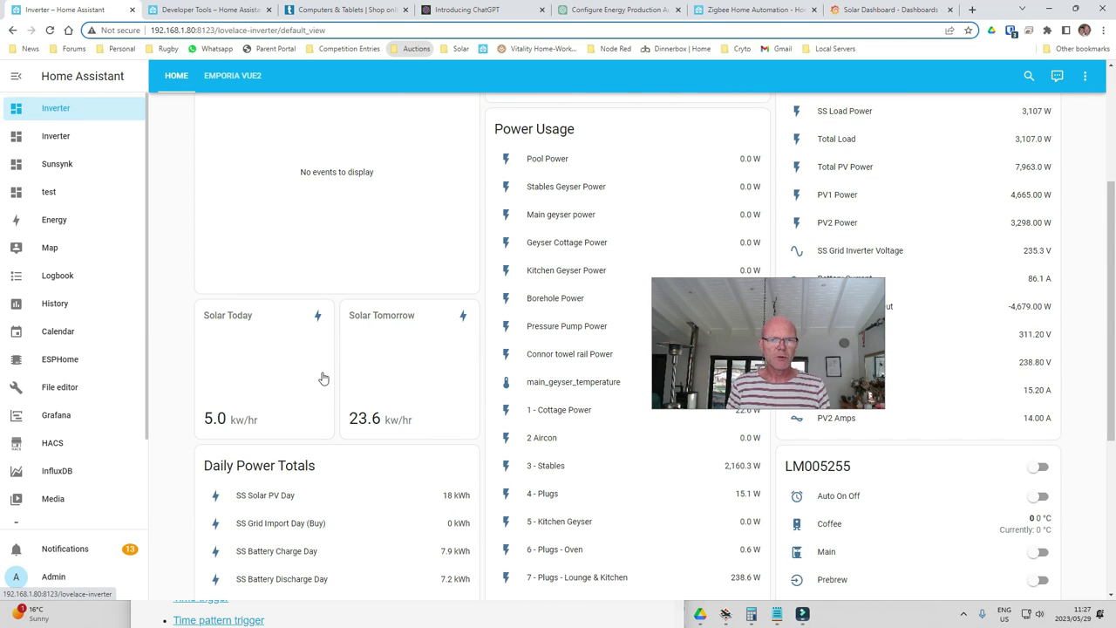
scroll(321, 377, up, 1)
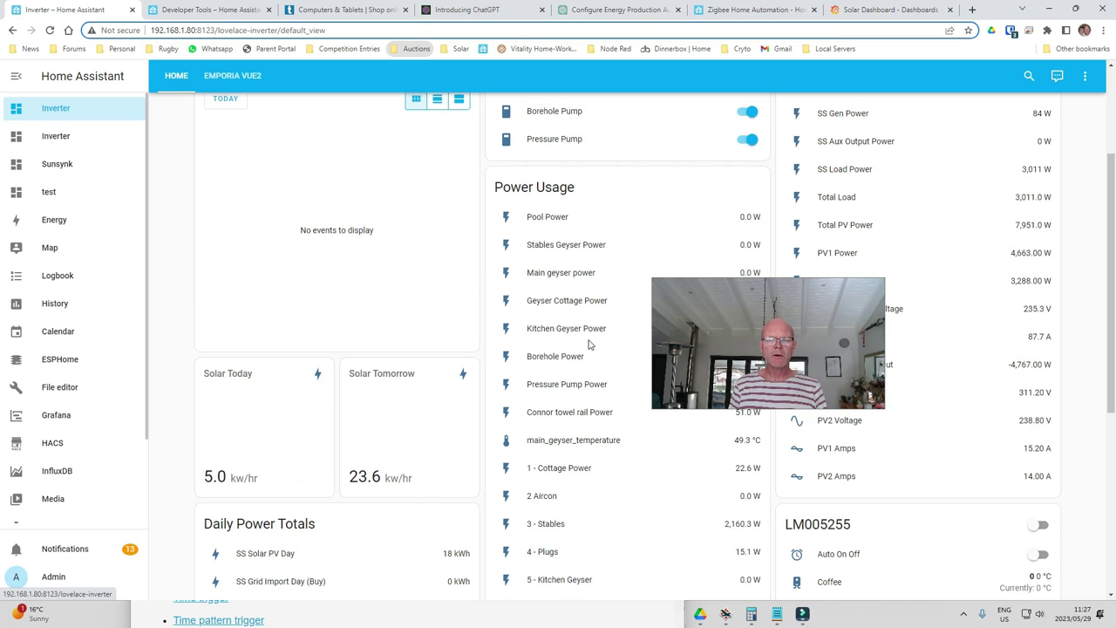
scroll(75, 471, down, 2)
click(68, 512)
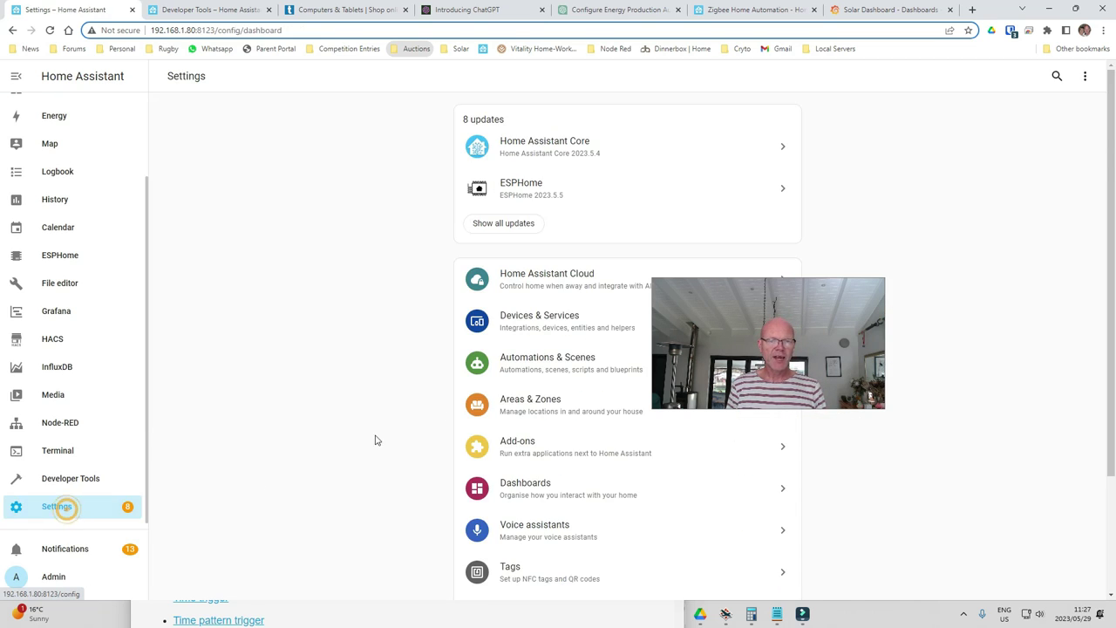
click(531, 367)
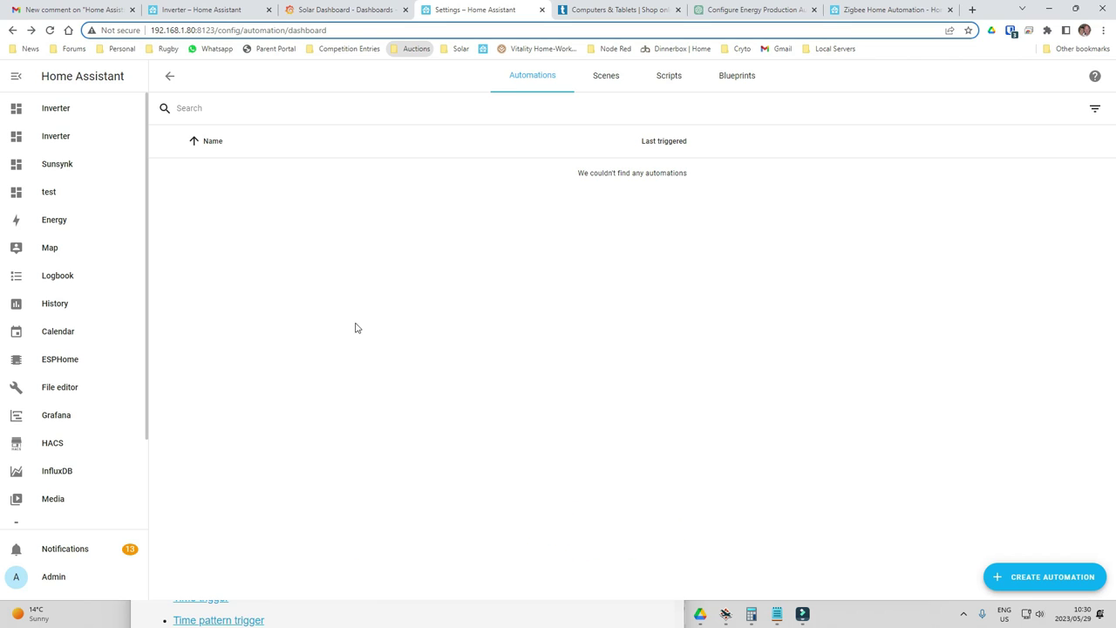
Step: Recheck the Inverter dashboard, then start a new automation from Settings > Automations & Scenes
click(52, 108)
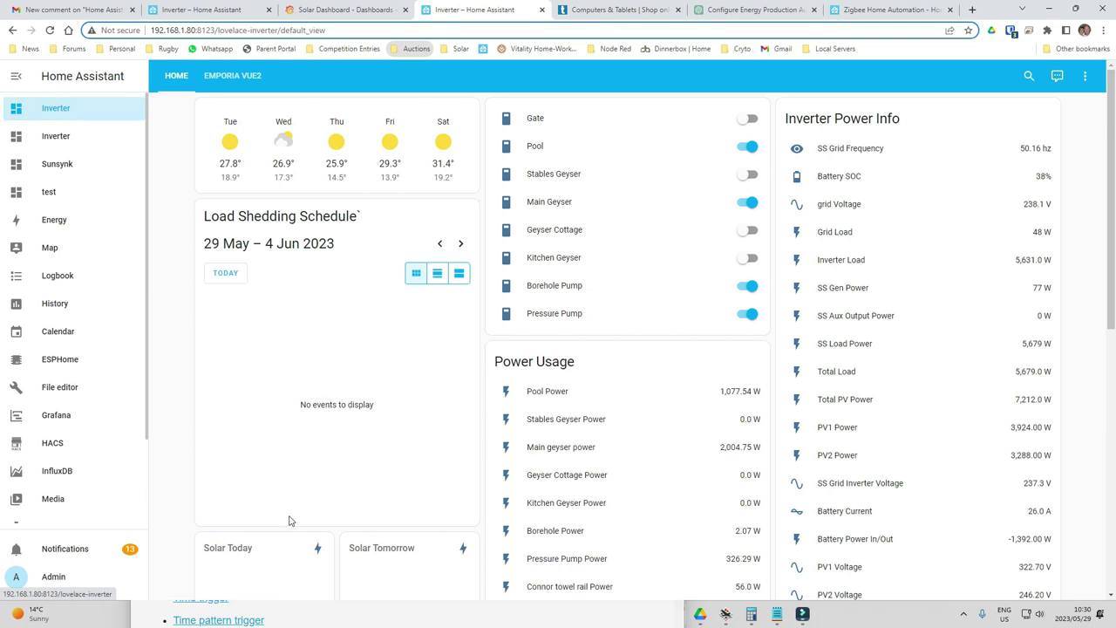
scroll(290, 520, down, 2)
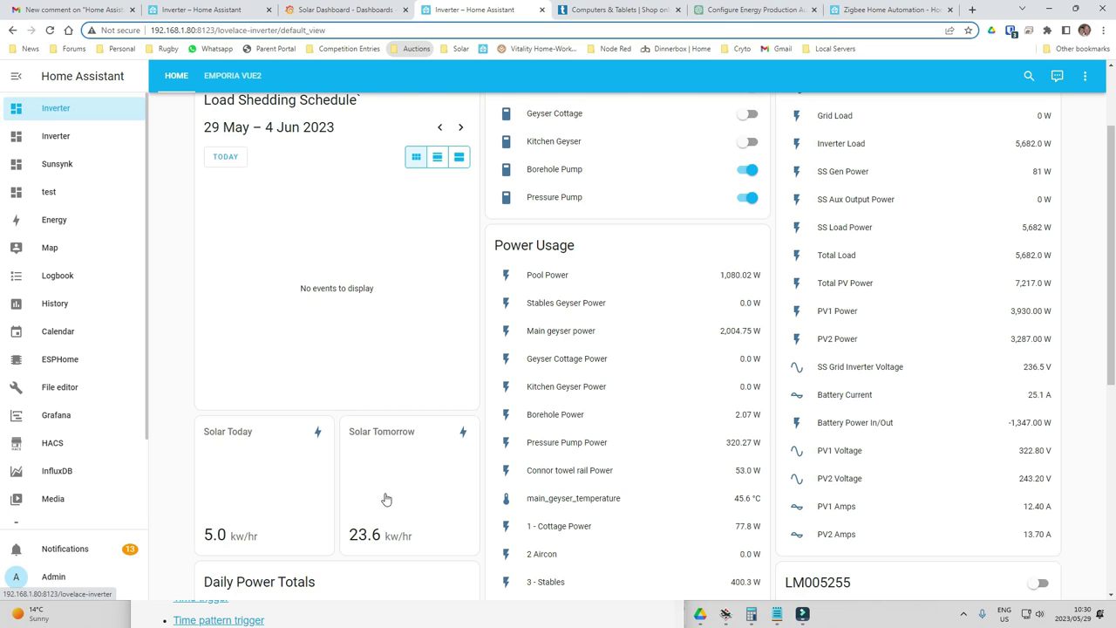
scroll(258, 478, up, 2)
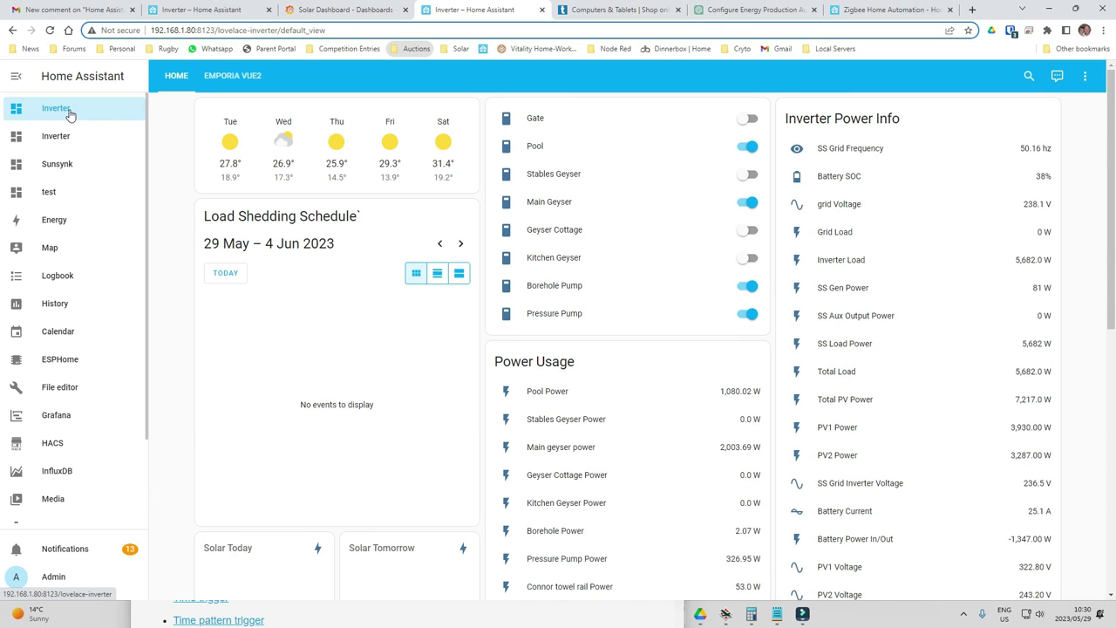
scroll(100, 431, down, 2)
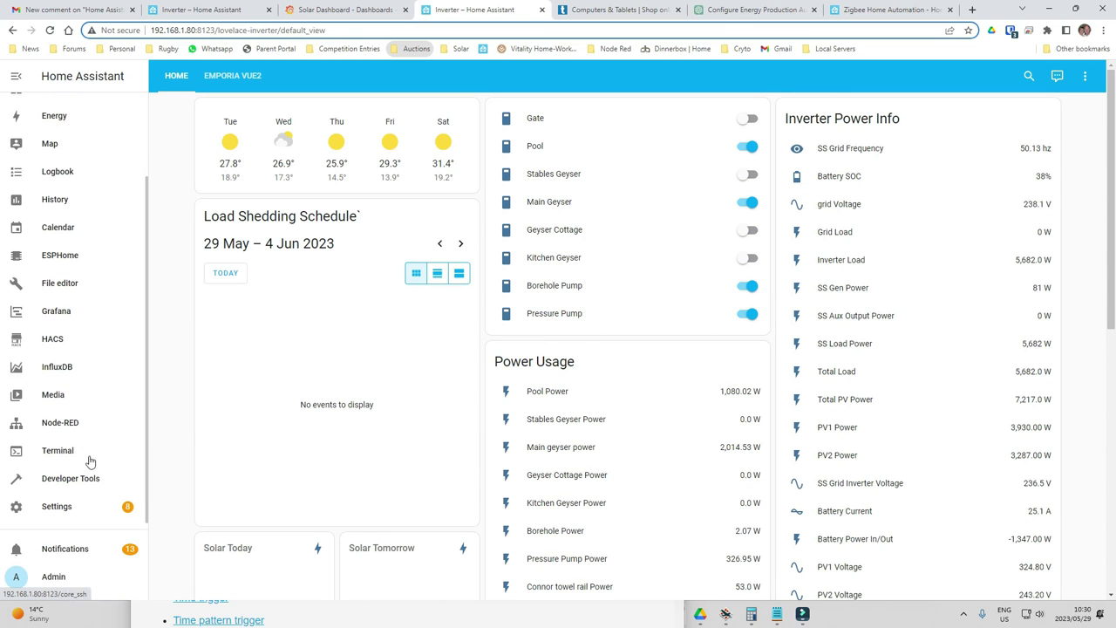
click(65, 507)
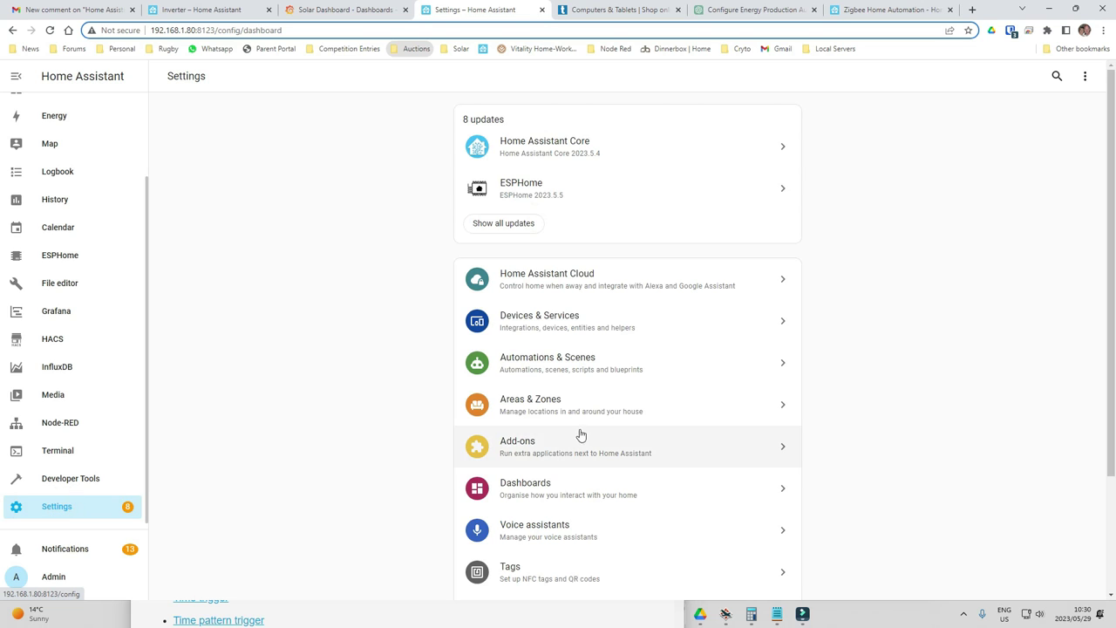
click(550, 362)
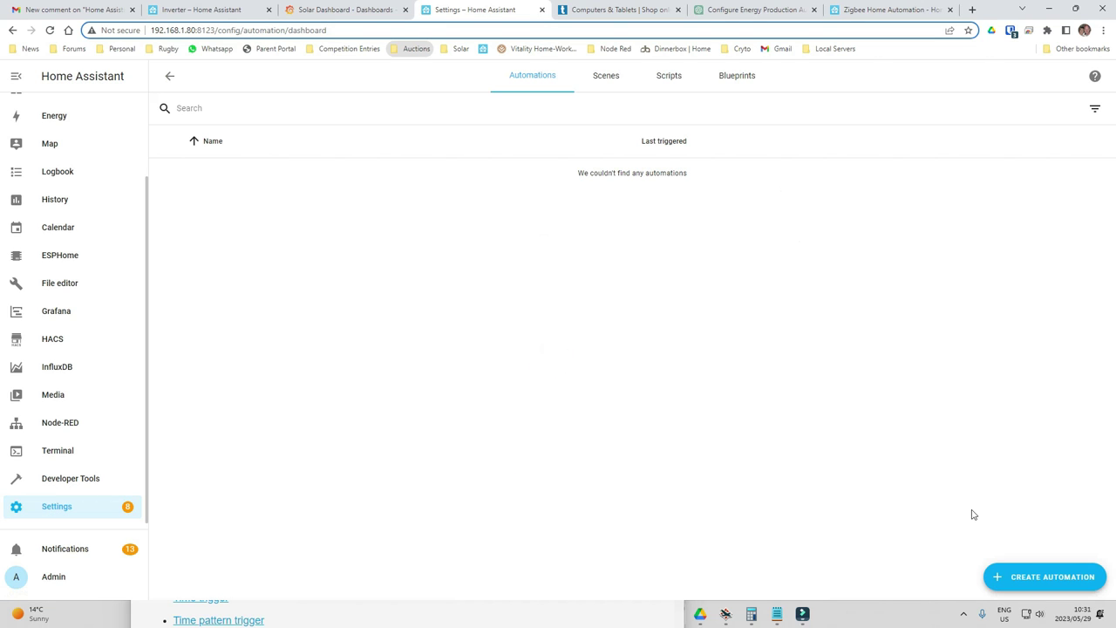
click(1053, 579)
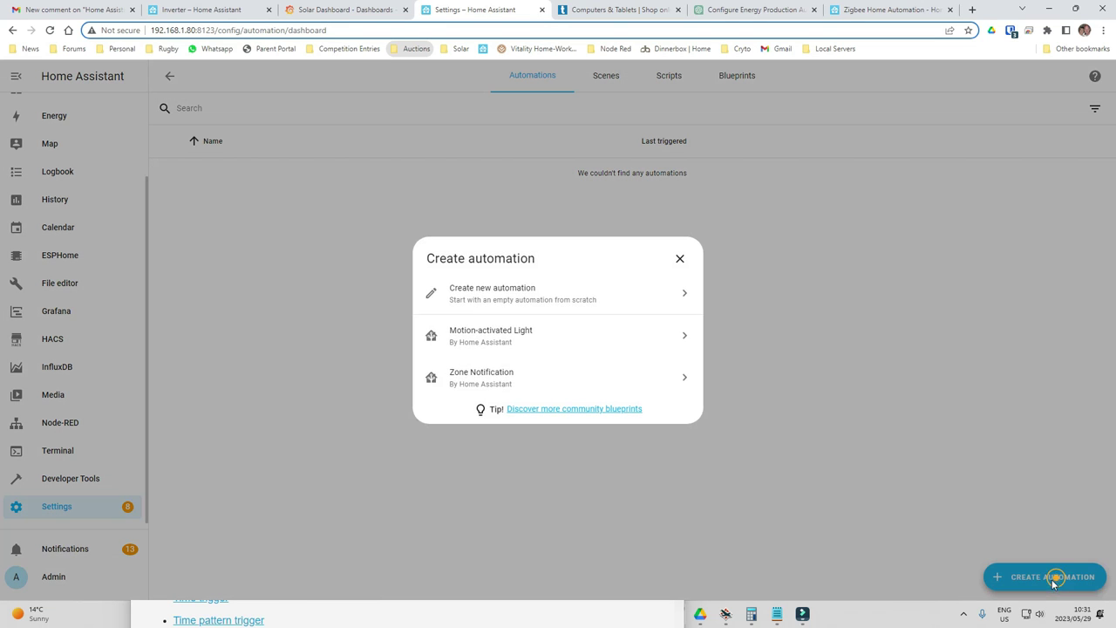
Step: Create an empty automation with a Time trigger firing at 09:00:00
click(528, 295)
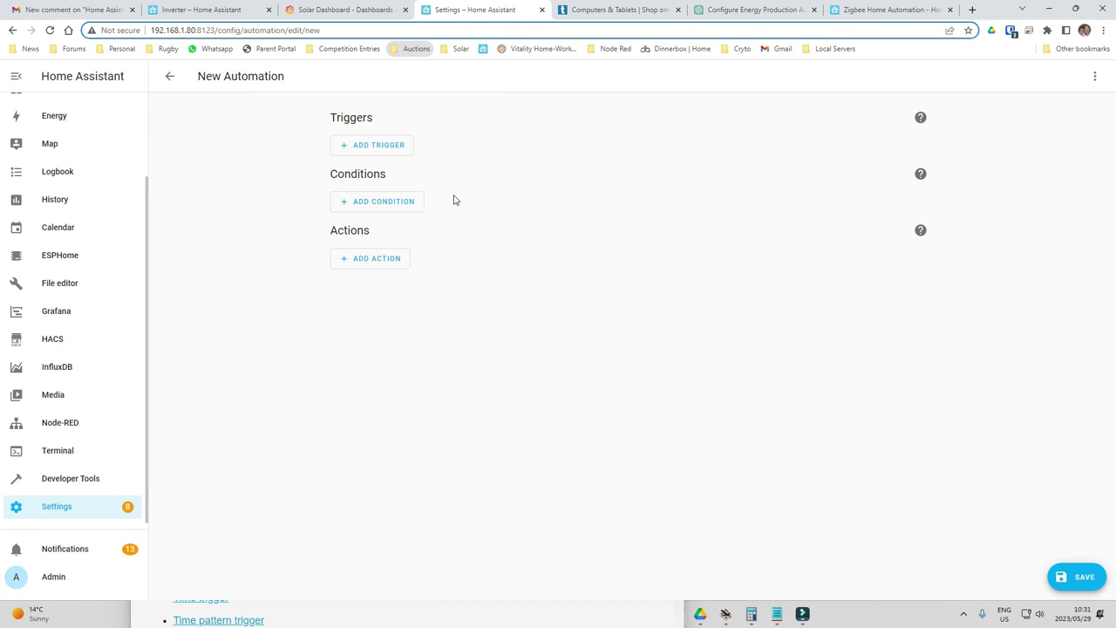
click(384, 145)
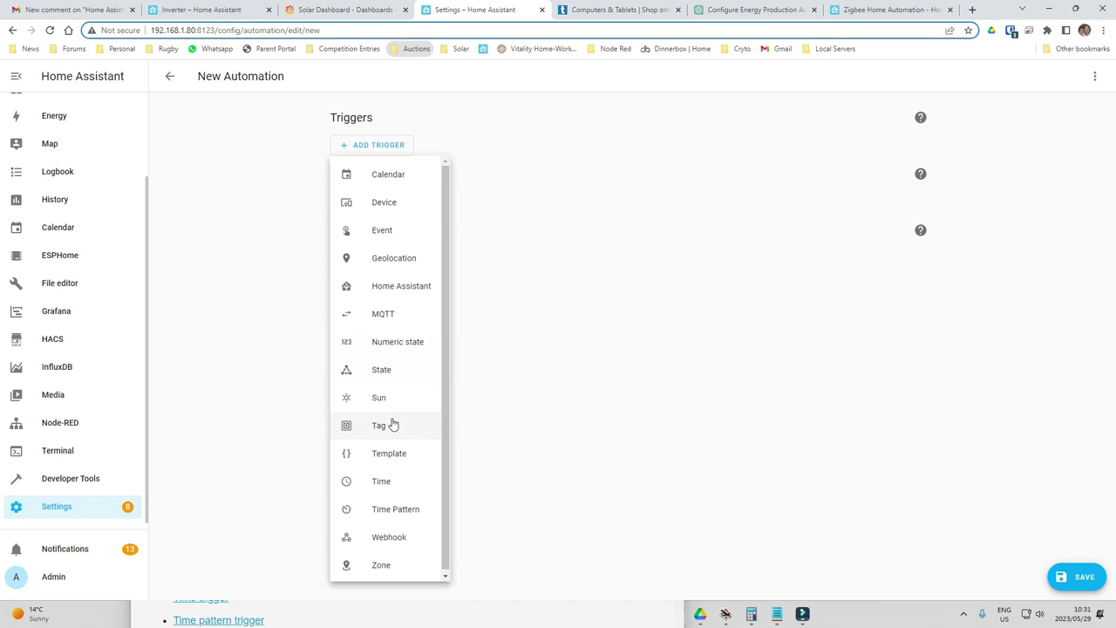
click(383, 483)
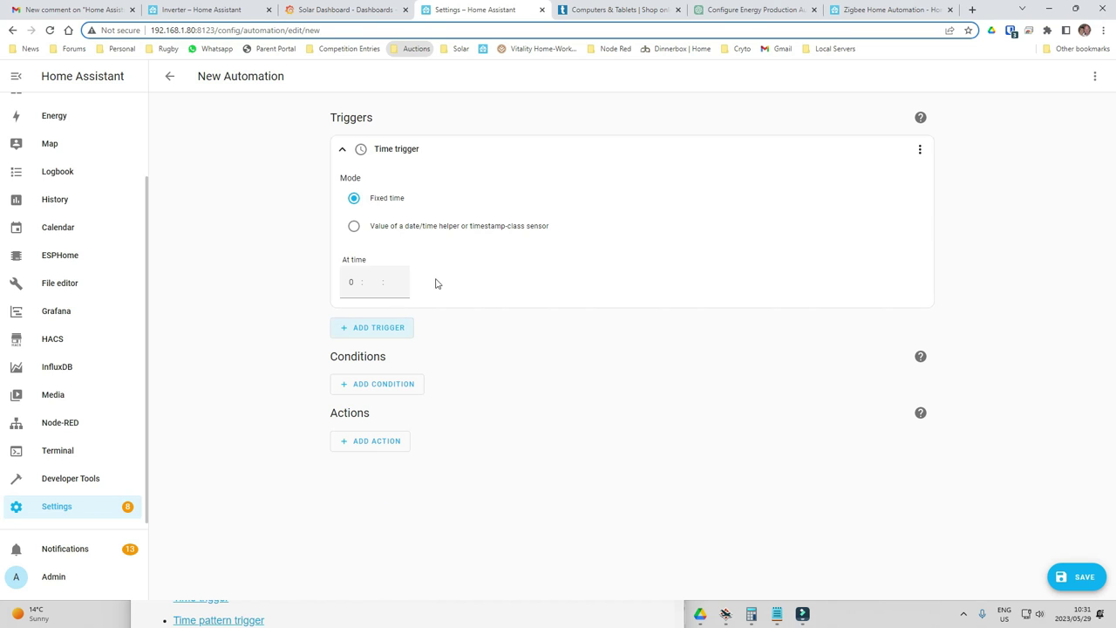
click(350, 282)
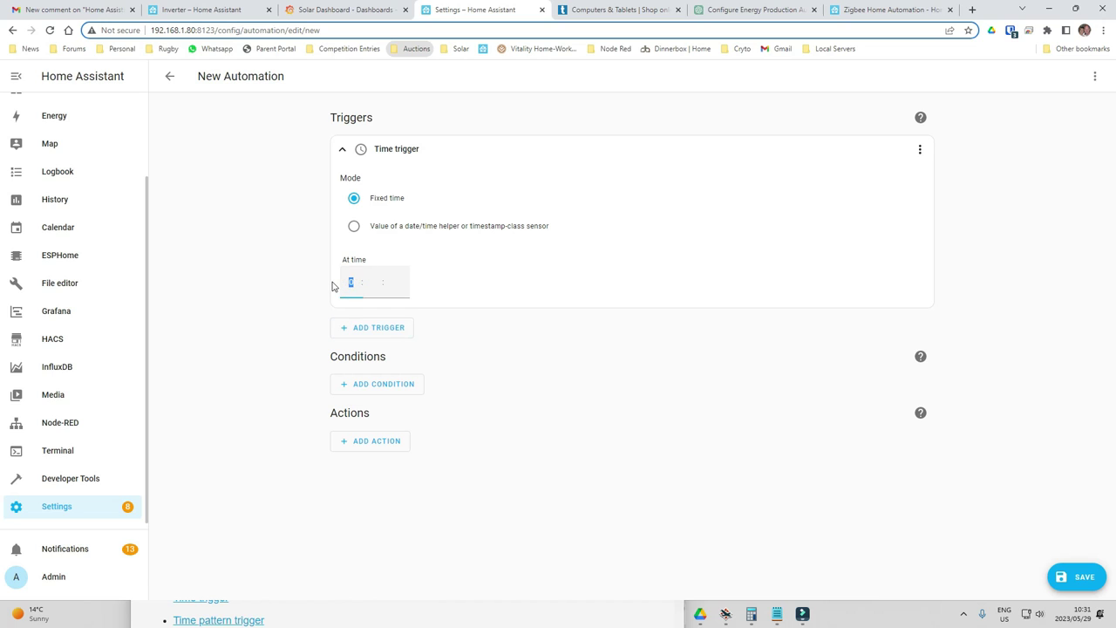
key(Tab)
key(Tab)
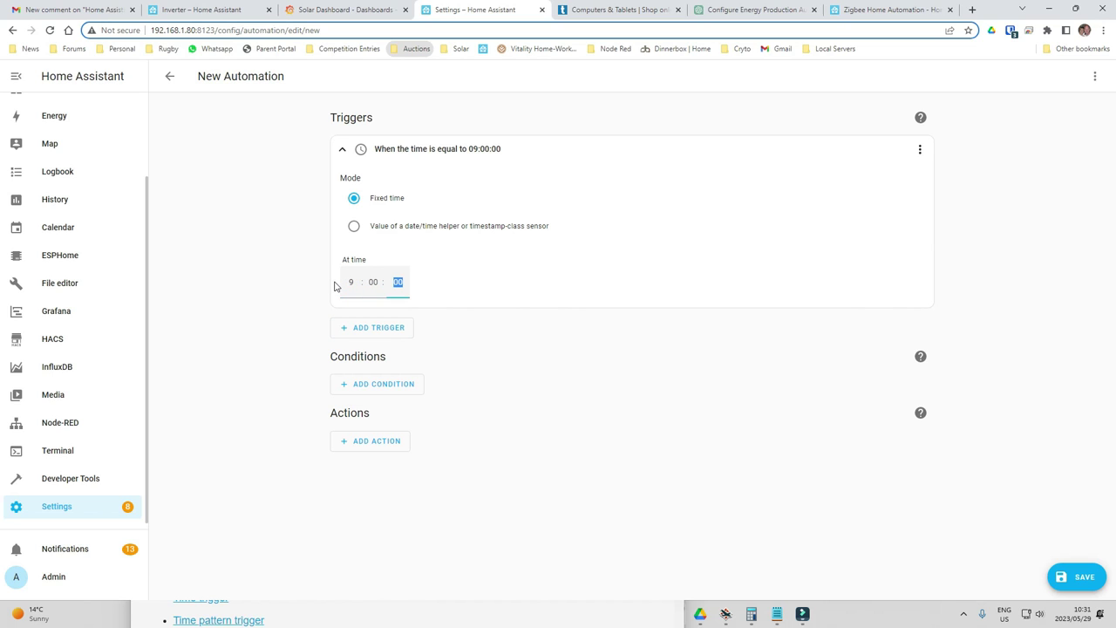
key(Tab)
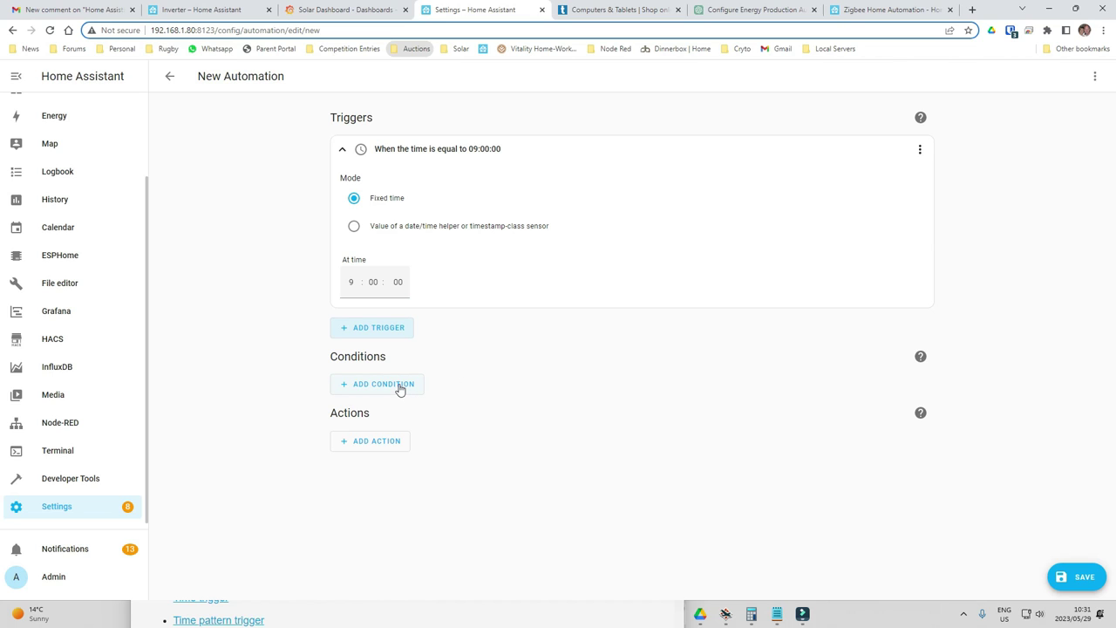
click(543, 344)
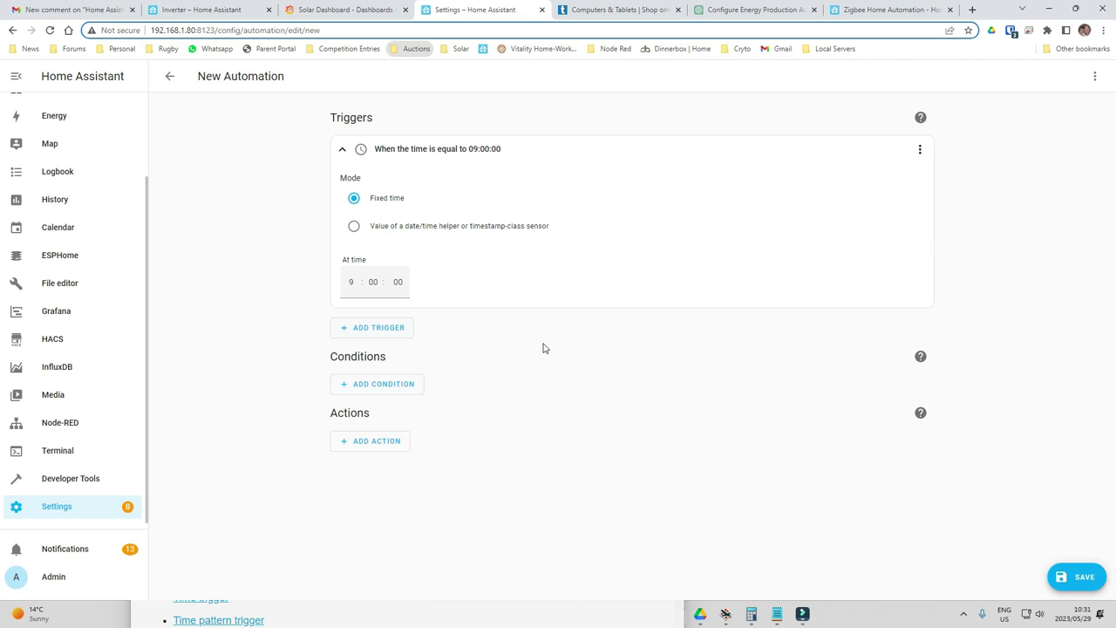
Step: Add a Numeric state condition on the Solar production forecast's estimated energy production today
click(394, 388)
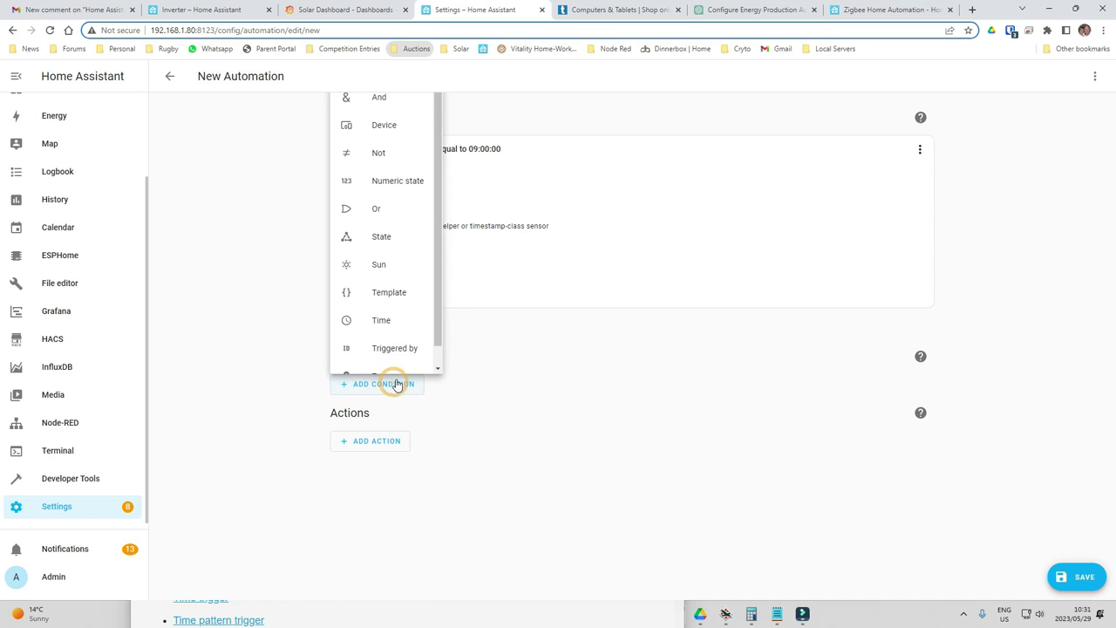
click(405, 182)
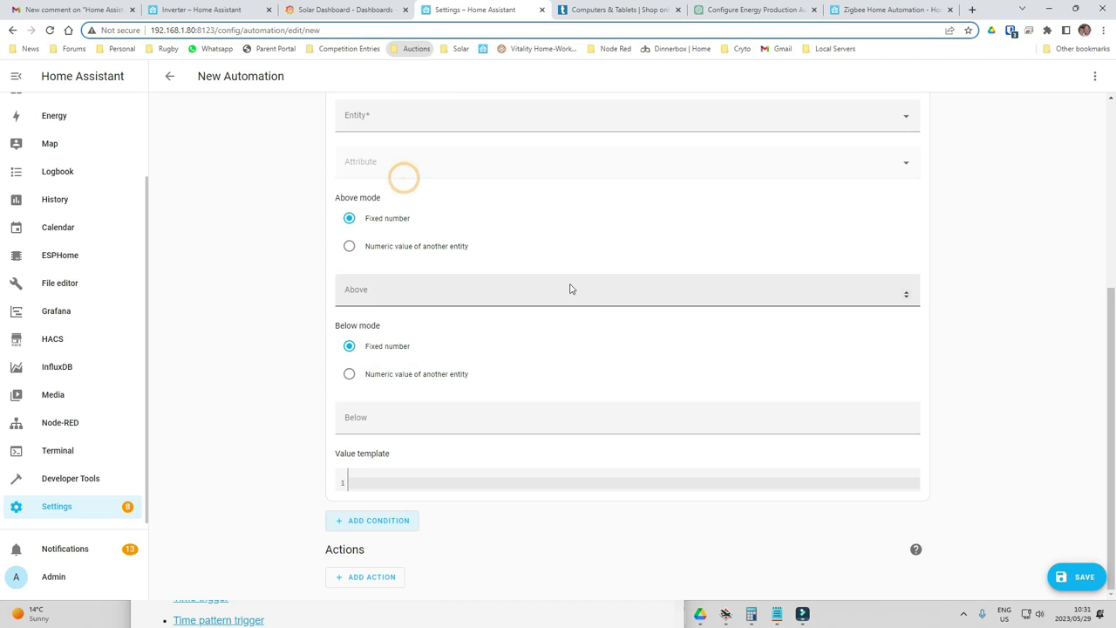
scroll(449, 378, up, 2)
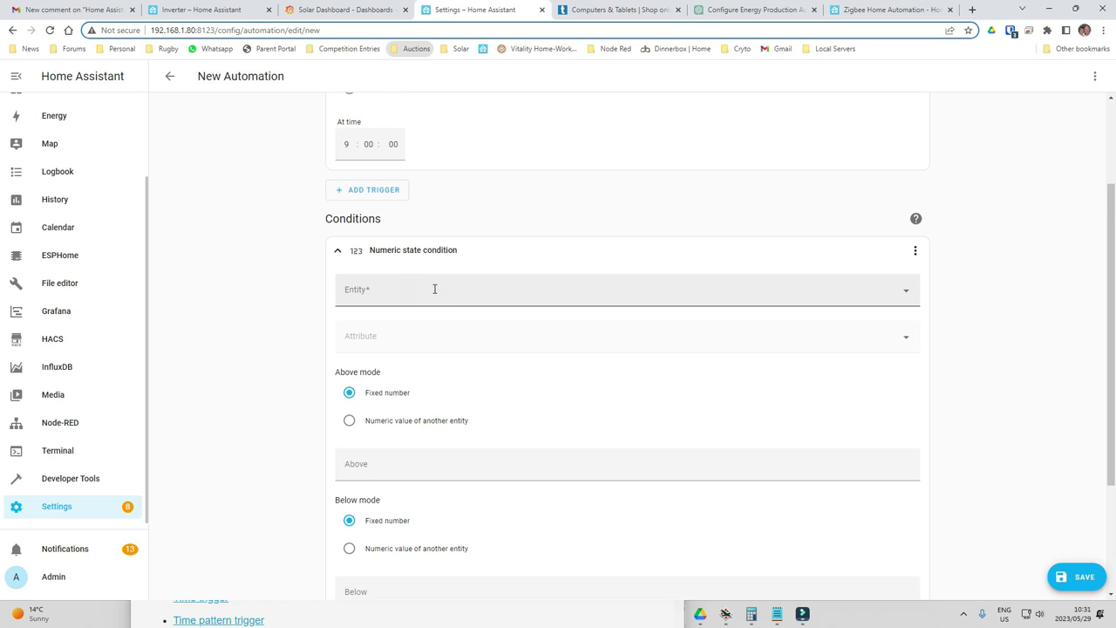
click(434, 288)
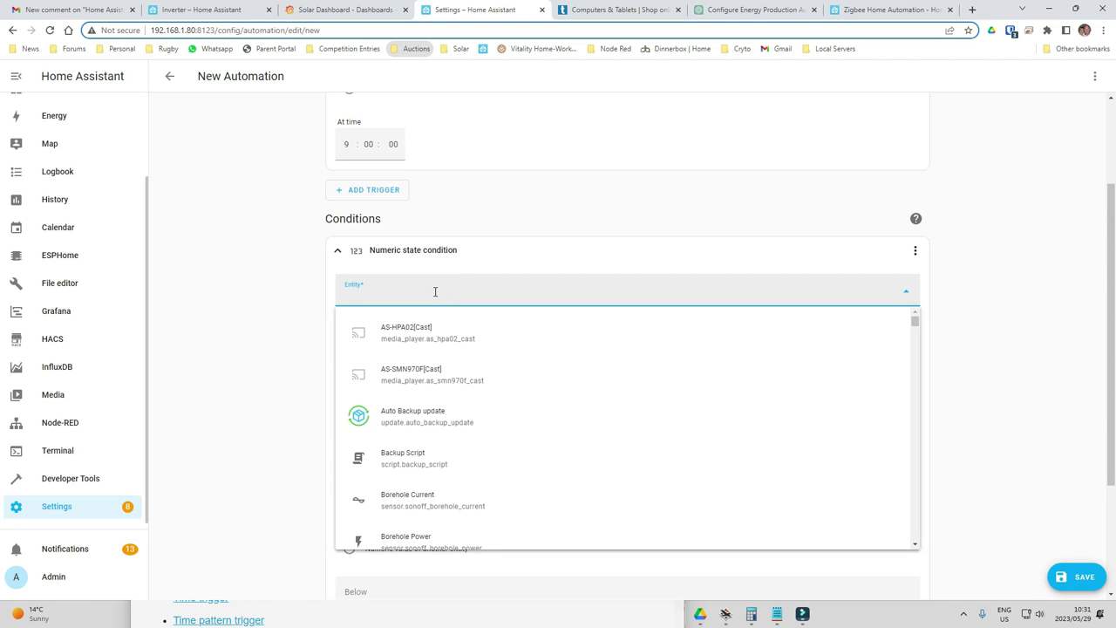
text(solar)
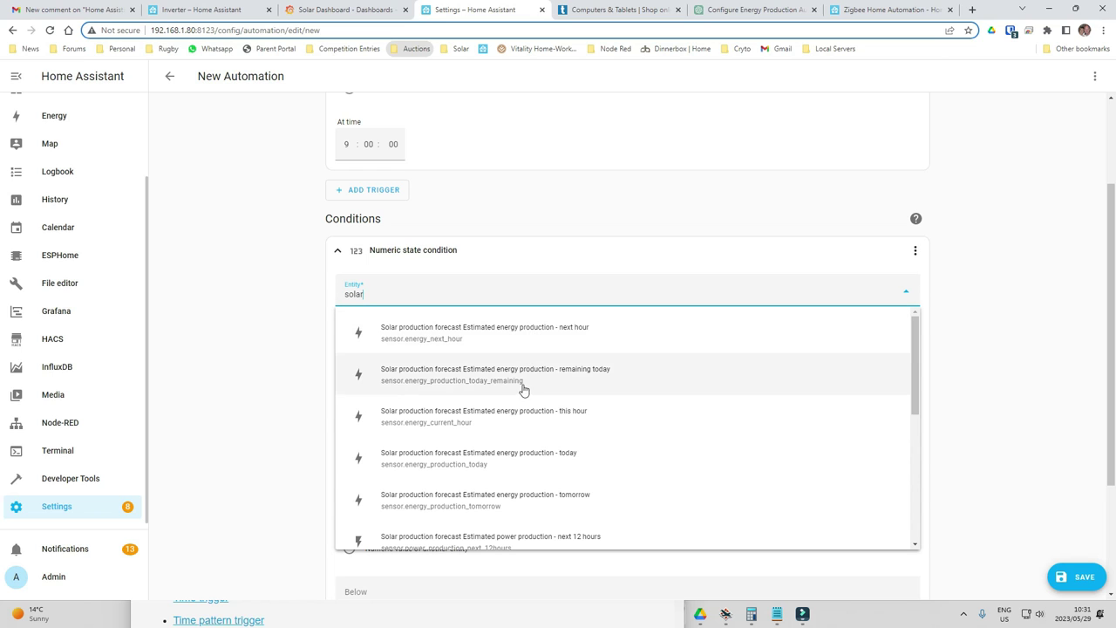
click(516, 461)
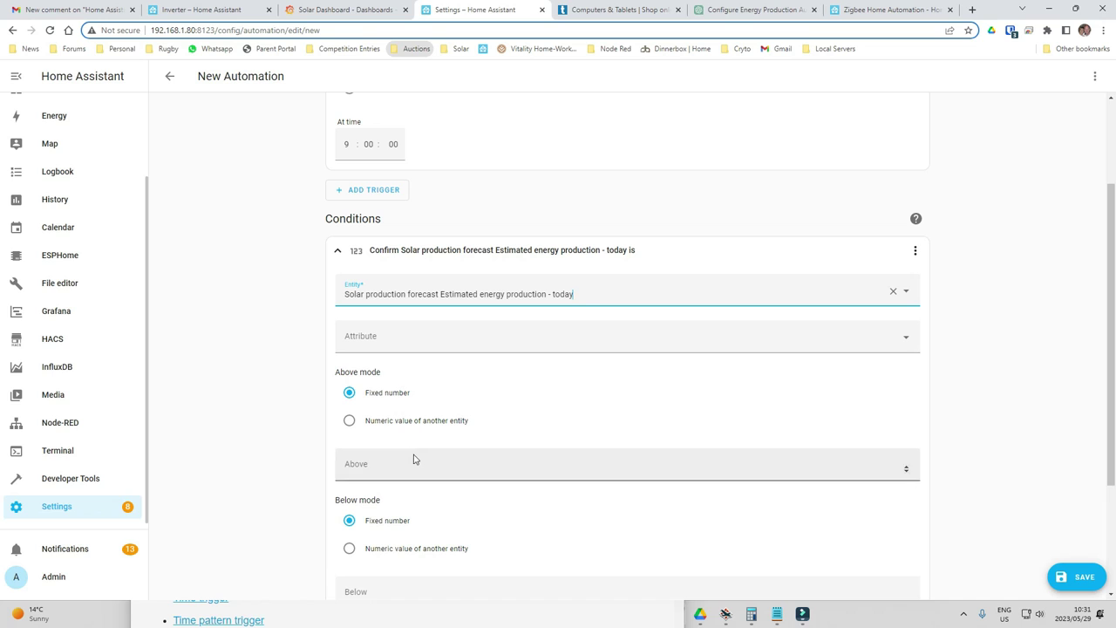
Step: Set the condition's Above threshold to 30 and collapse the condition card
click(382, 472)
text(30)
key(Tab)
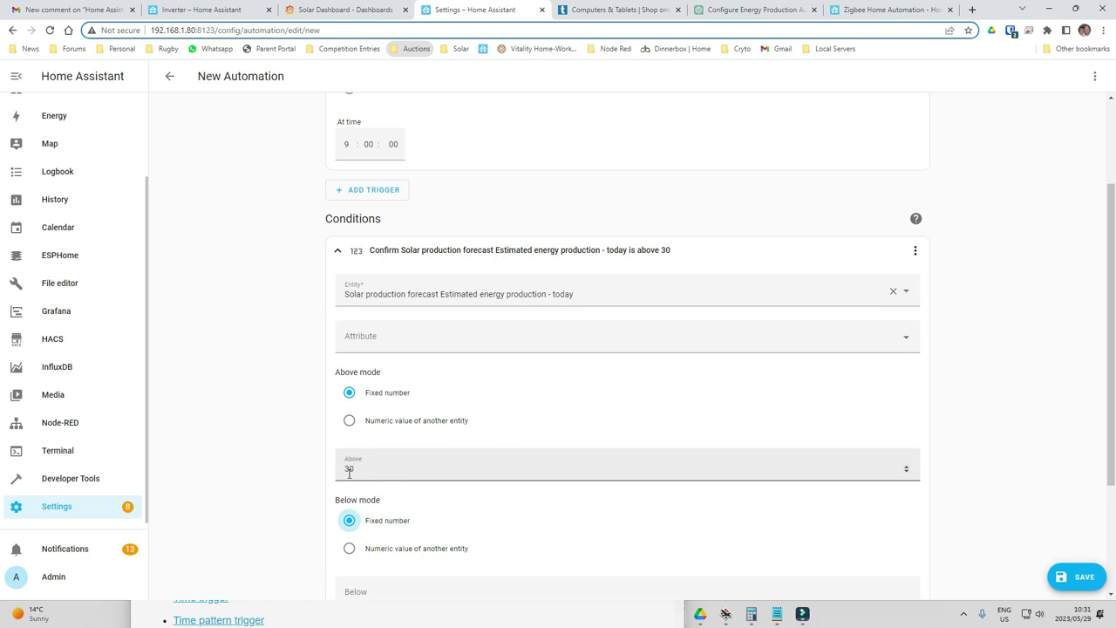
scroll(258, 448, down, 2)
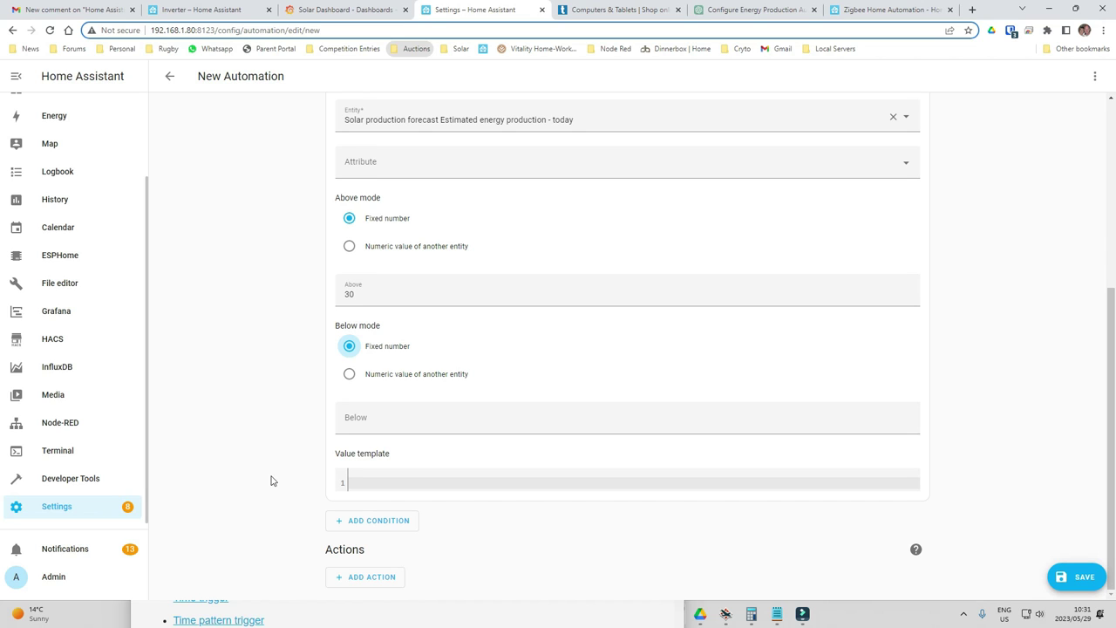
scroll(288, 466, up, 1)
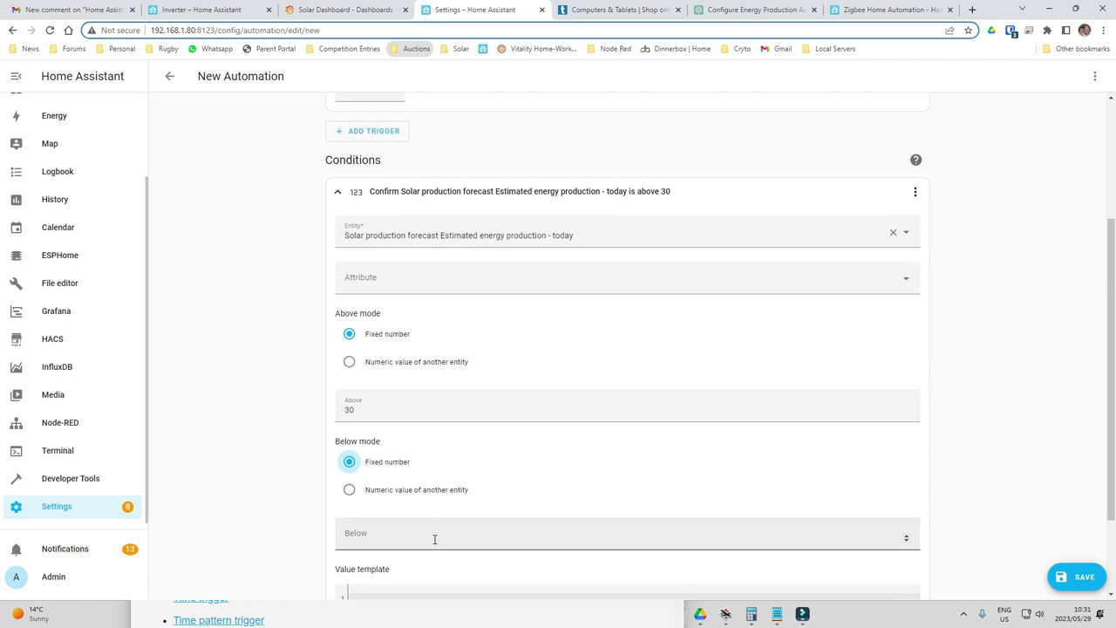
scroll(434, 538, down, 2)
scroll(441, 530, up, 1)
scroll(476, 473, up, 1)
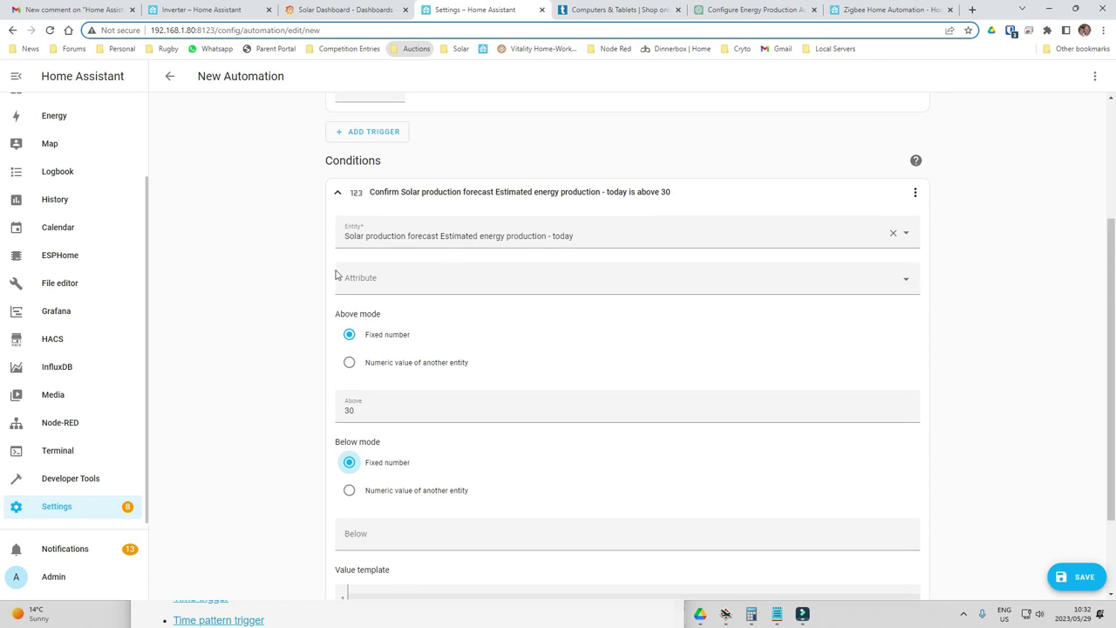
click(337, 194)
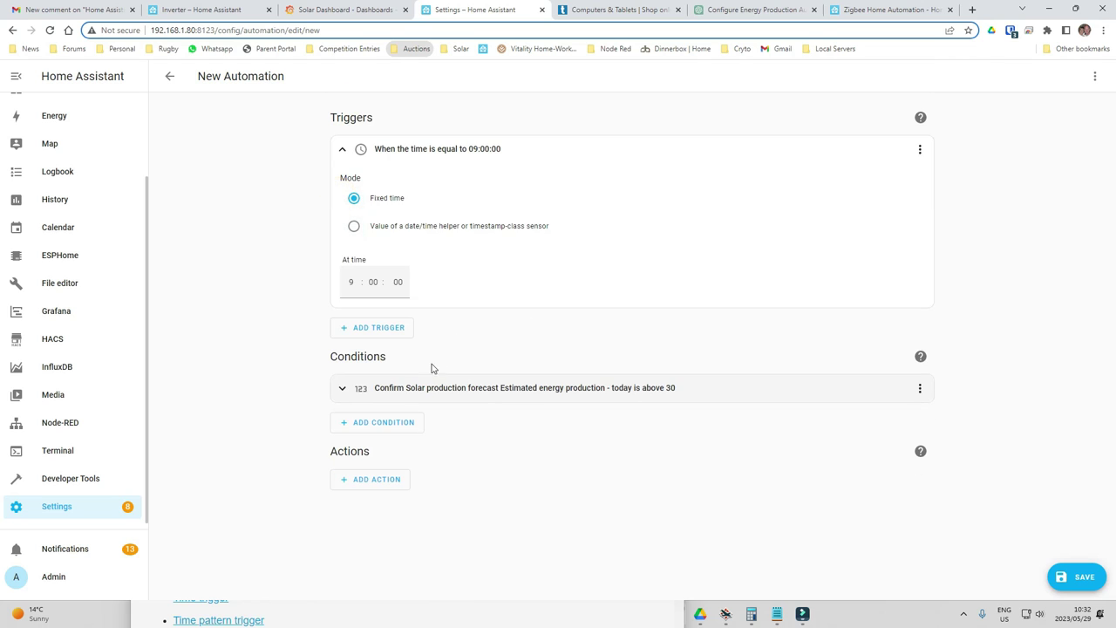
Step: Add a Call service action using the Switch: Turn on service
click(379, 480)
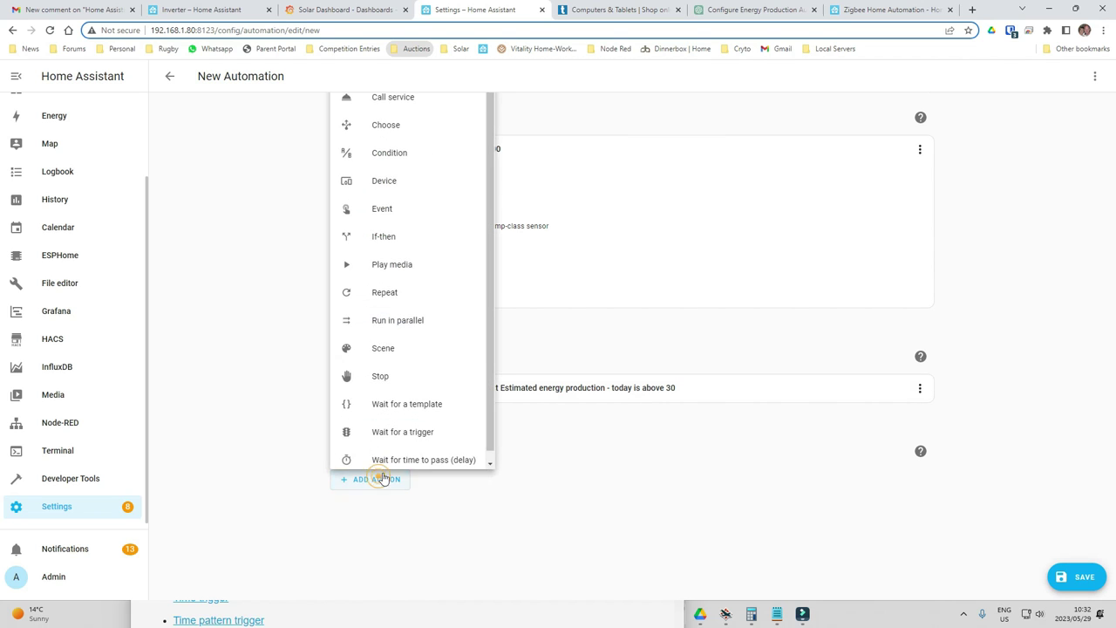
click(399, 103)
click(395, 530)
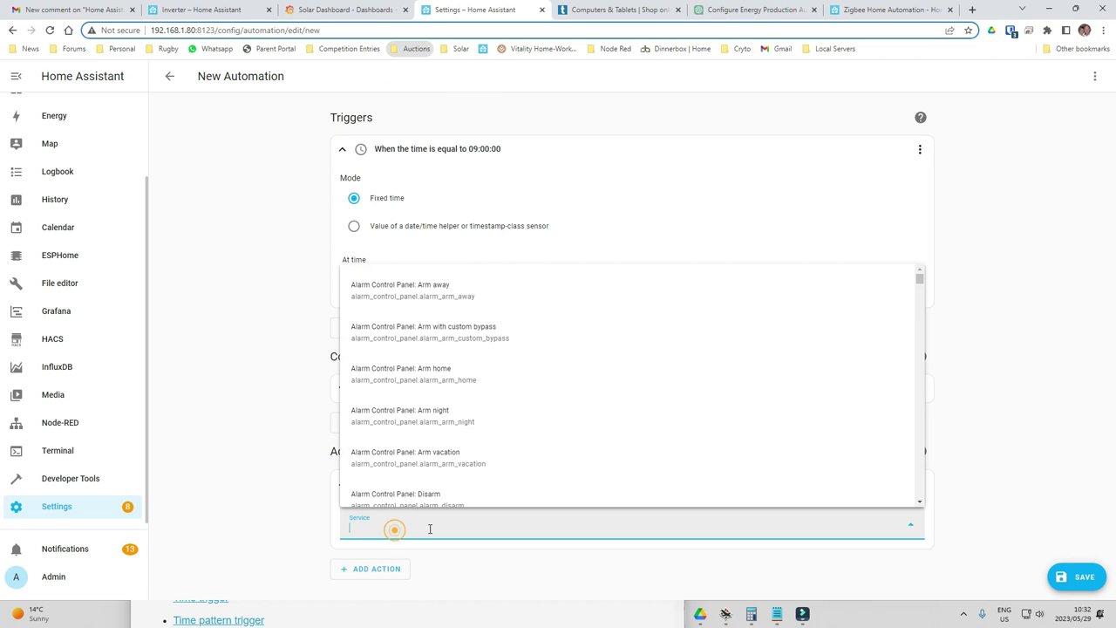
text(switch)
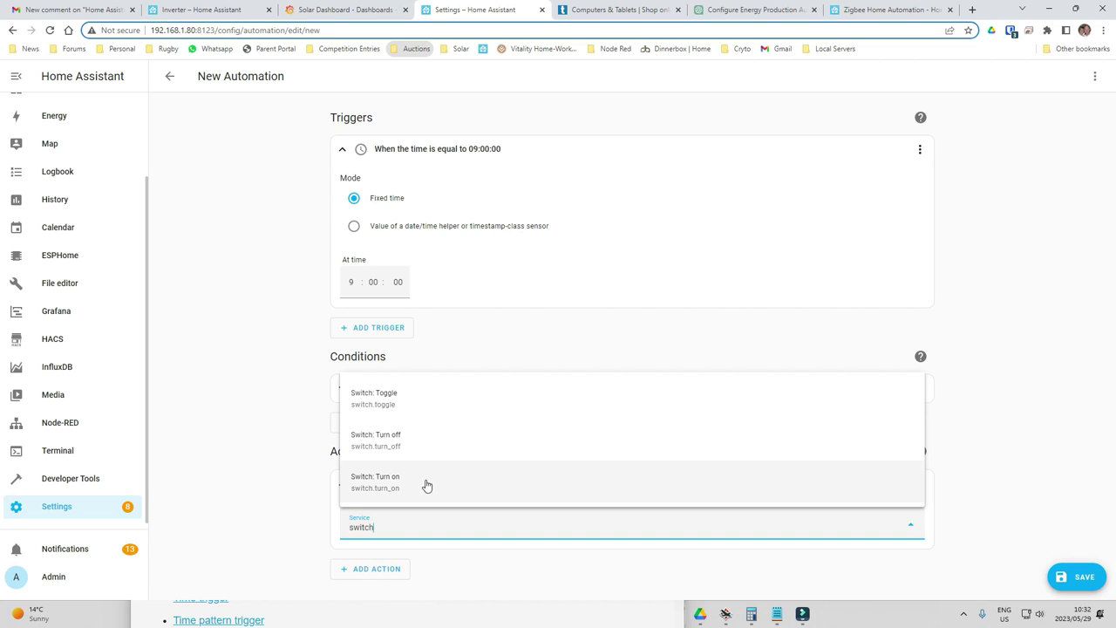
click(426, 482)
click(424, 482)
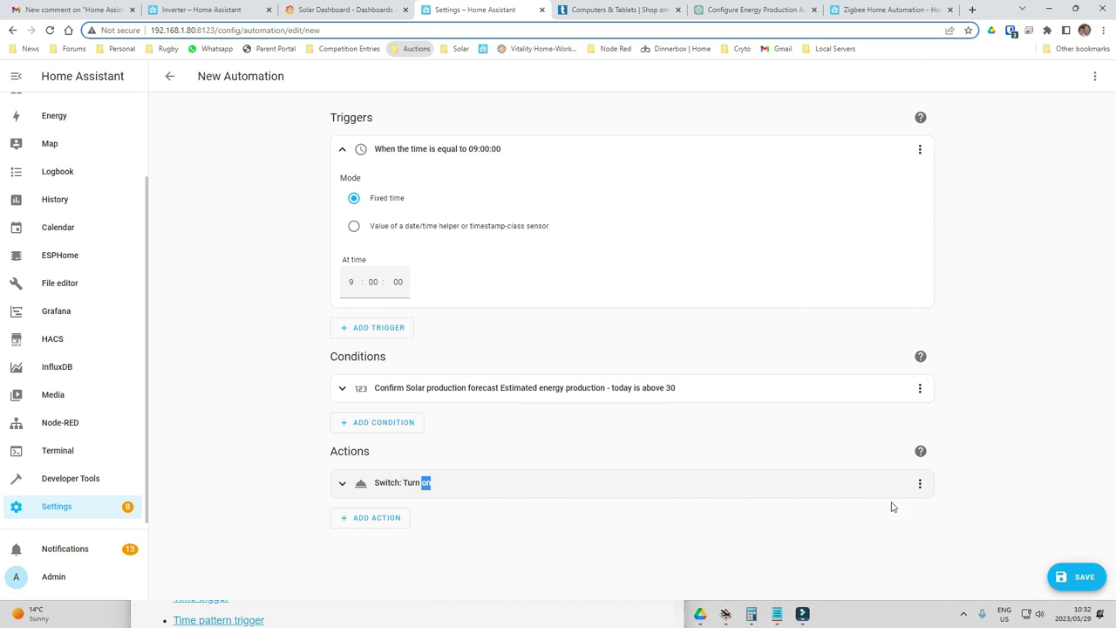
Step: Target the Switch: Turn on action at the Pool device
click(341, 487)
scroll(631, 483, down, 1)
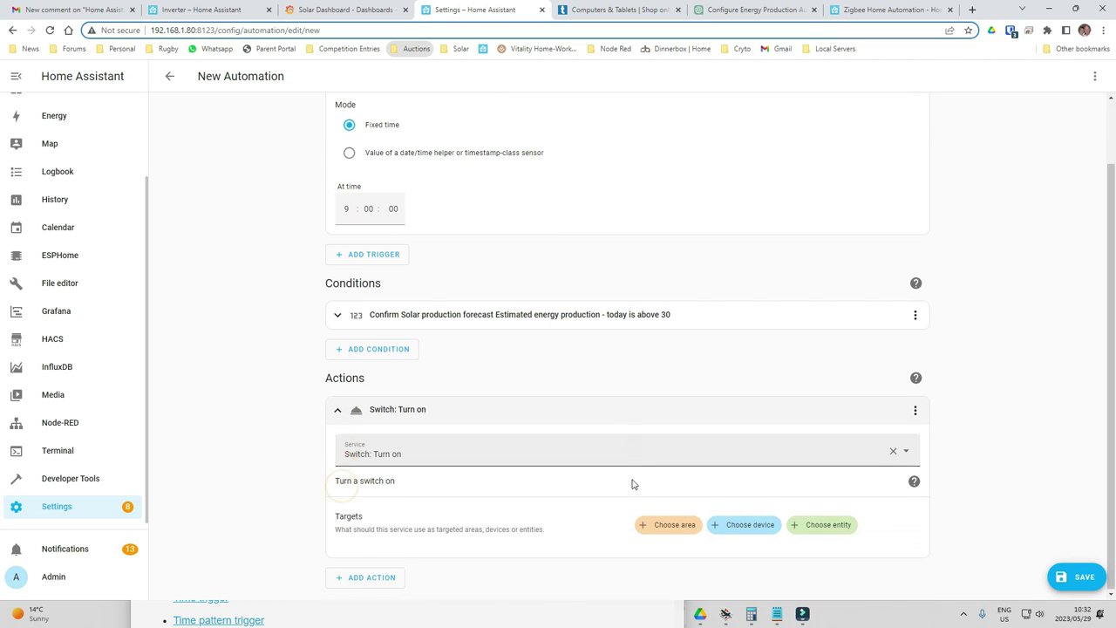
click(747, 524)
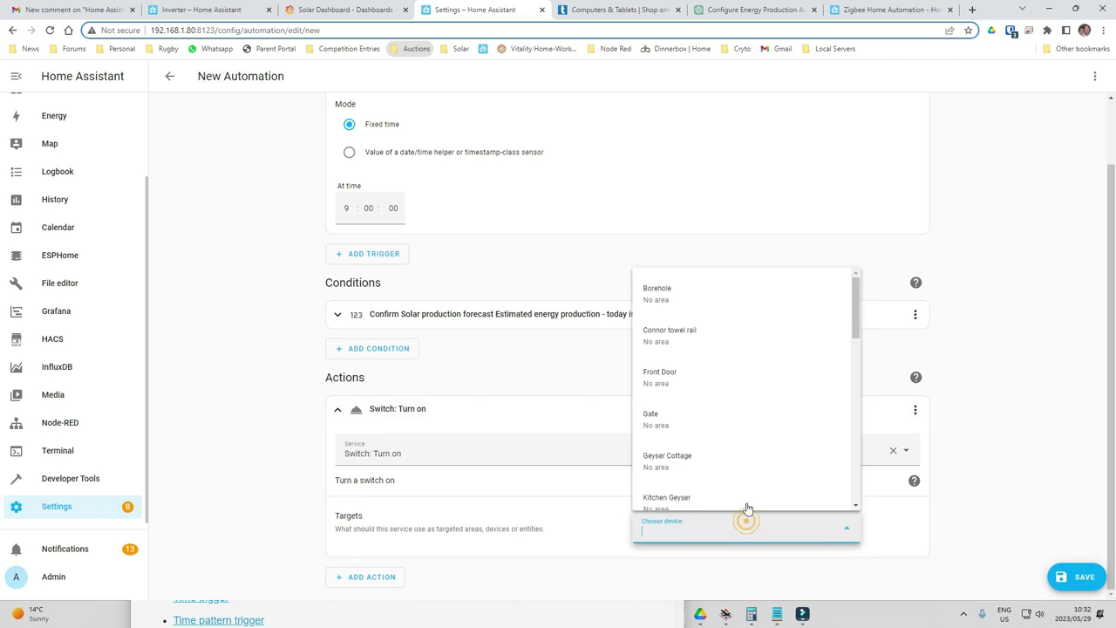
text(pool)
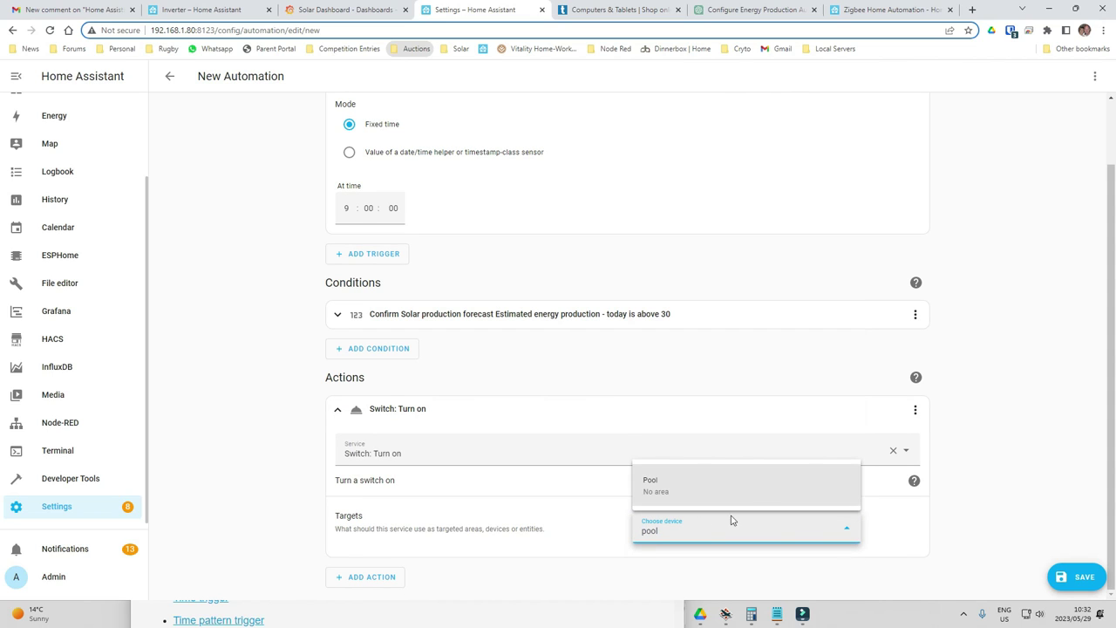
click(667, 486)
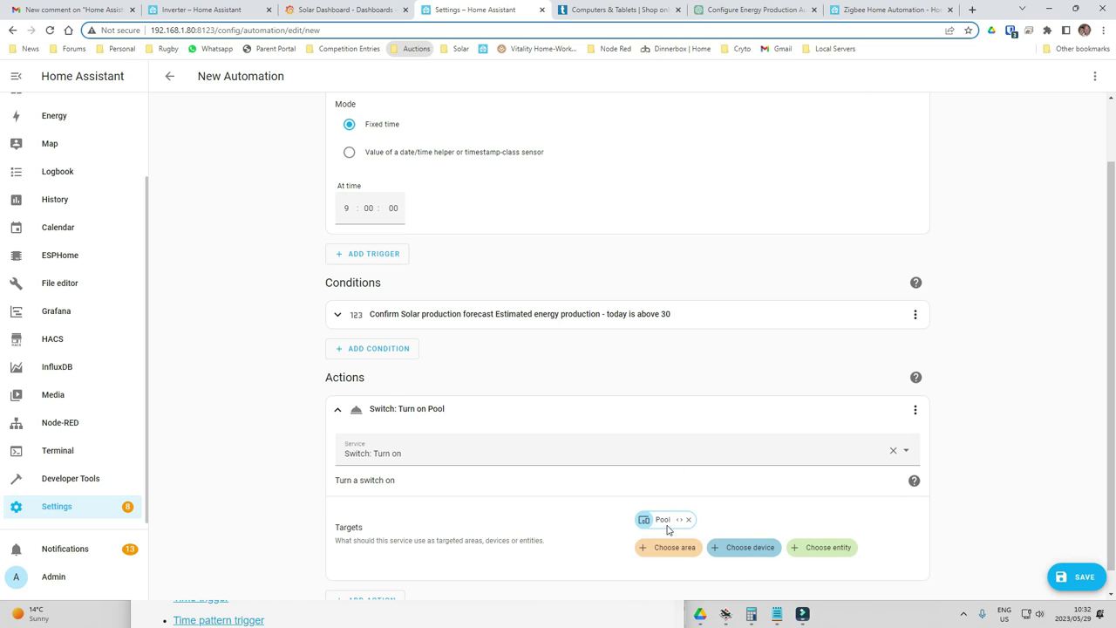
scroll(655, 526, up, 2)
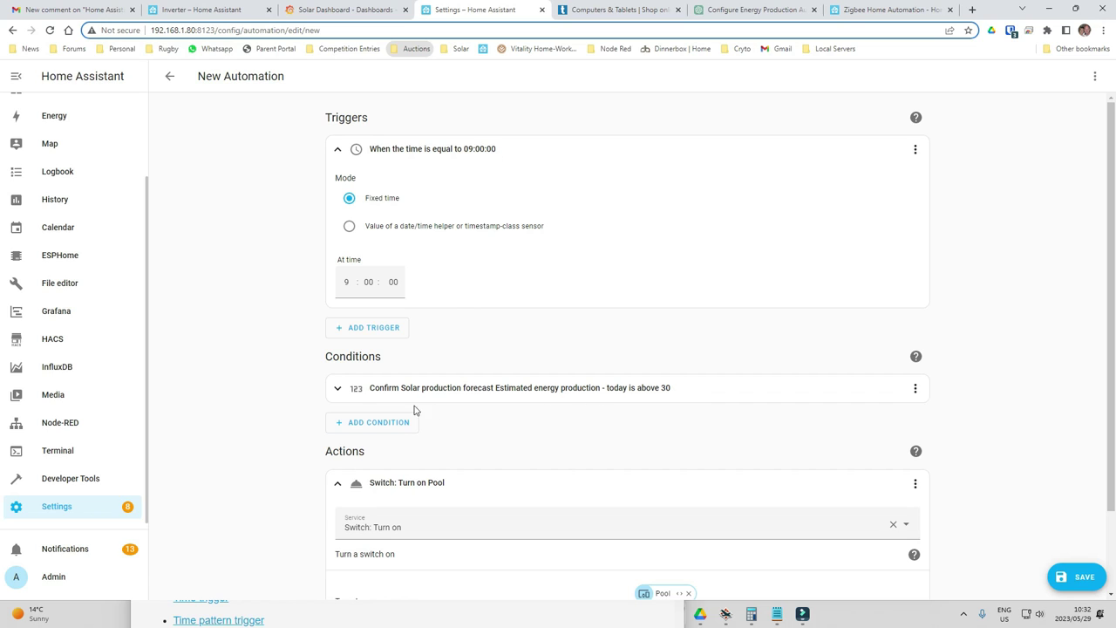
Step: Reselect 'Estimated energy production - today' as the condition entity and save the automation
click(340, 394)
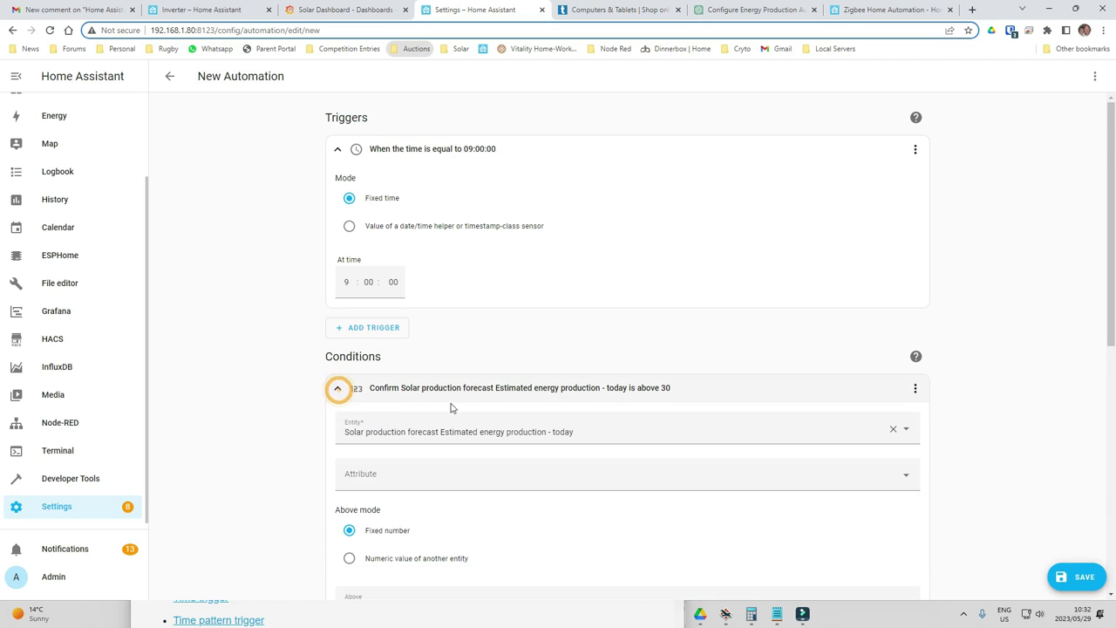
scroll(443, 406, down, 1)
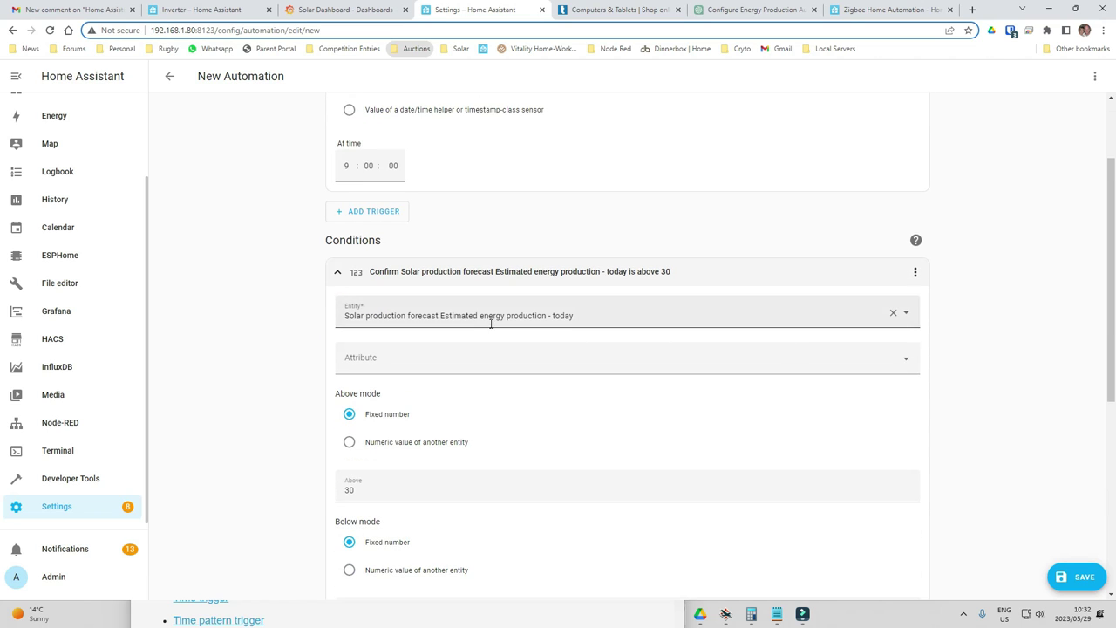
click(908, 320)
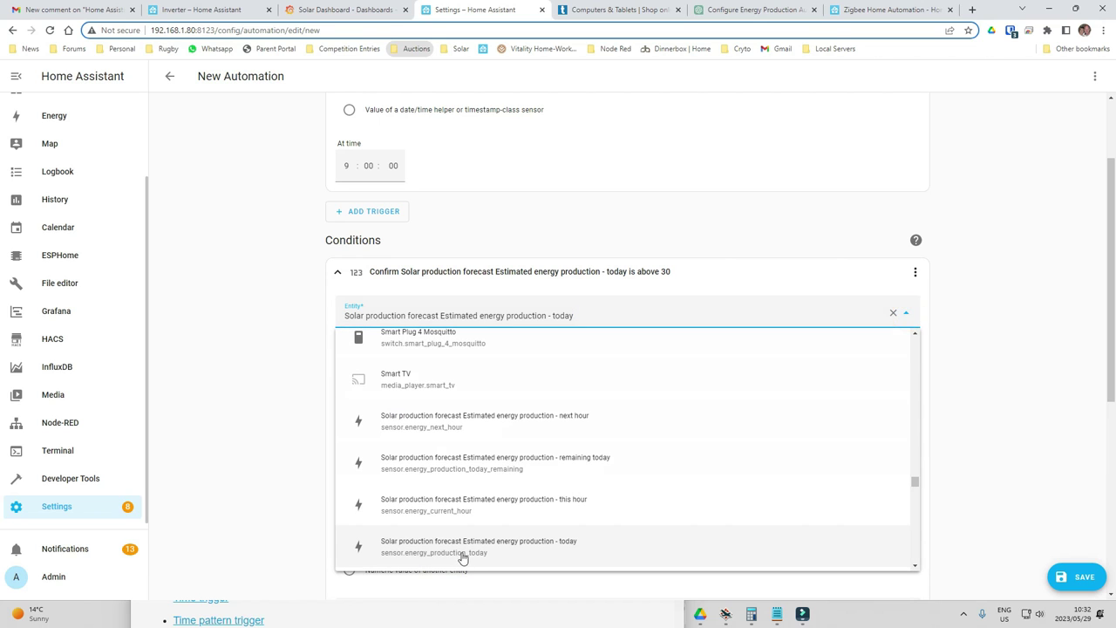
click(543, 548)
scroll(453, 377, down, 2)
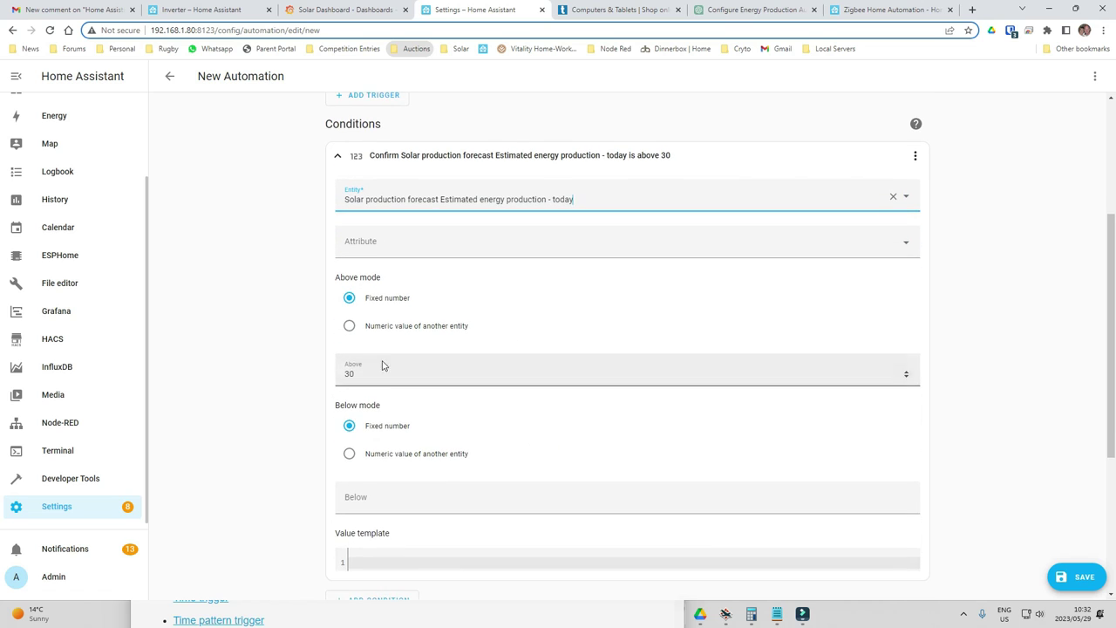
scroll(542, 376, down, 5)
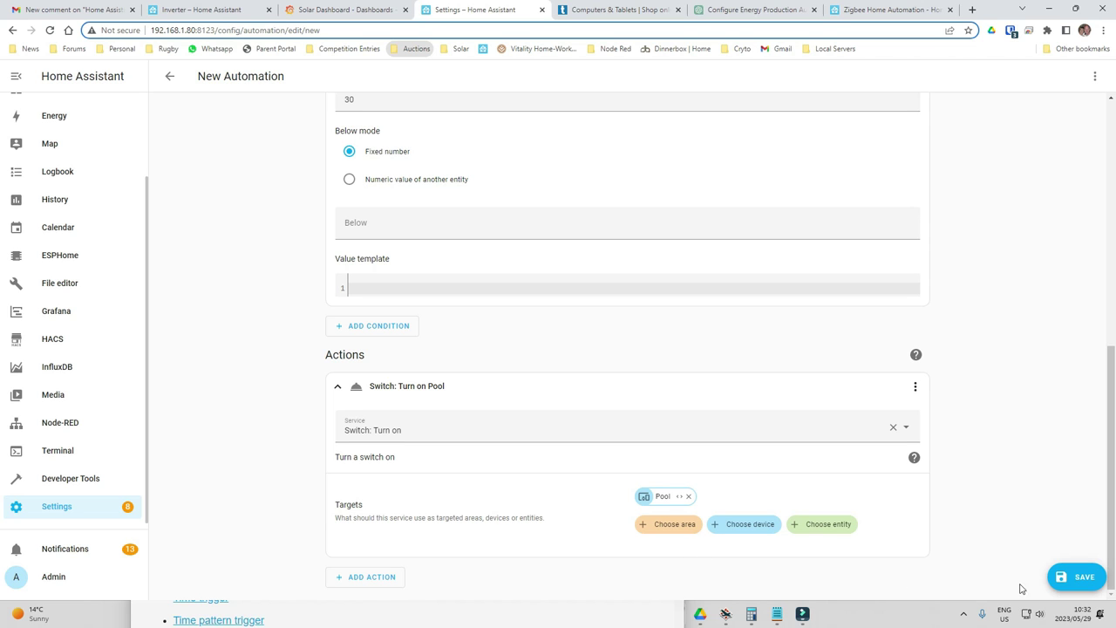
click(1081, 577)
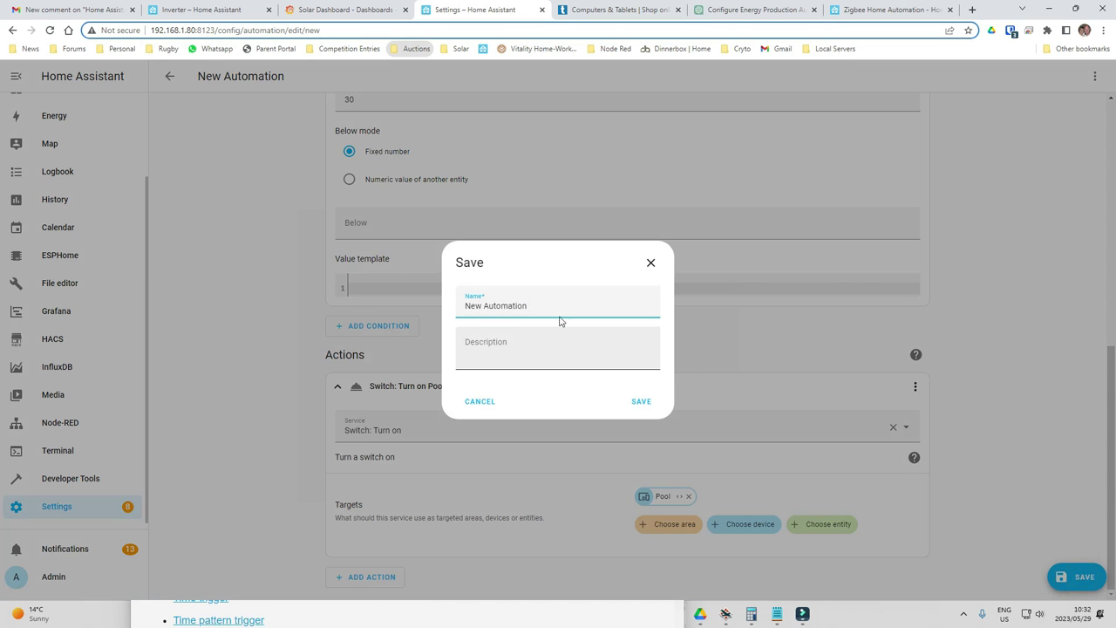
Step: Name the automation 'Solar Production Pool', save it, and return to the automations list
drag(536, 304, 391, 309)
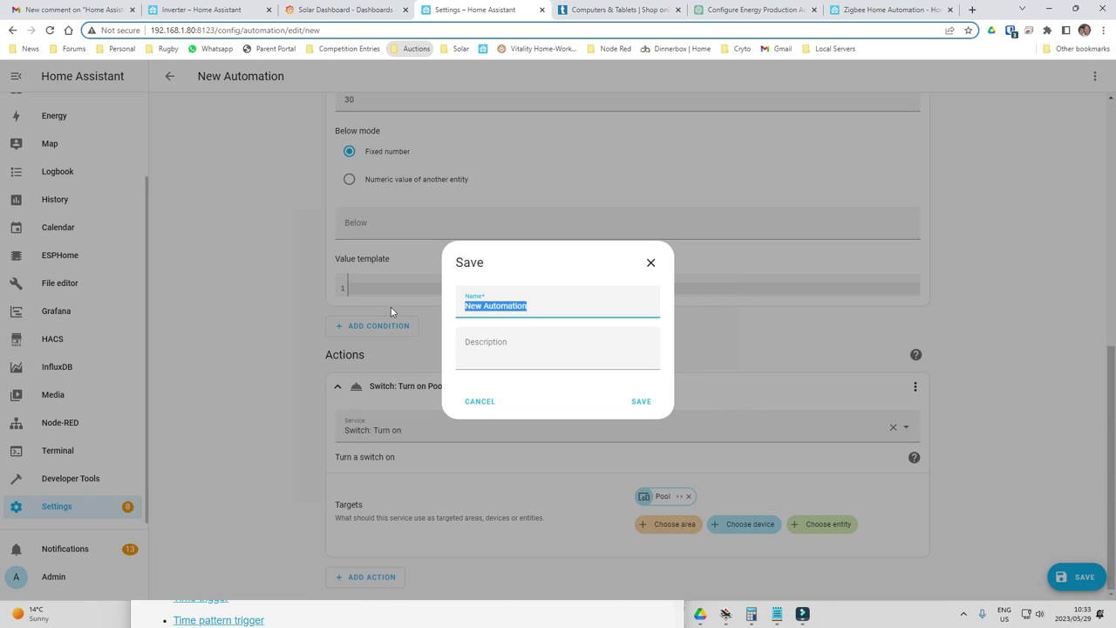
text(Solar Pro)
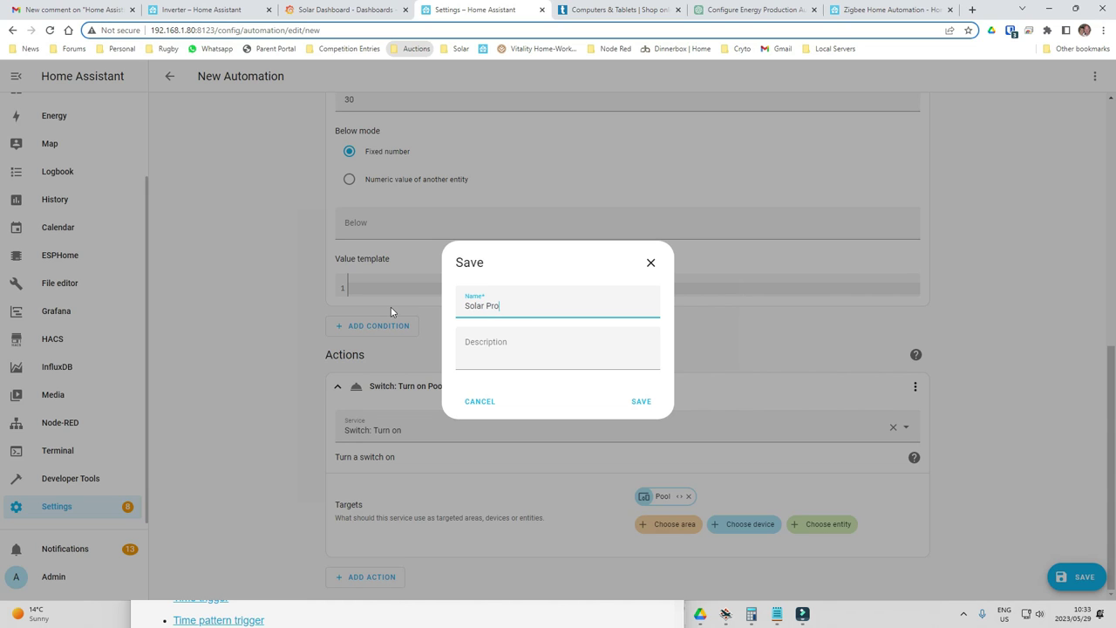
text(duction (I)
key(BackSpace)
key(BackSpace)
text(Pool)
click(639, 402)
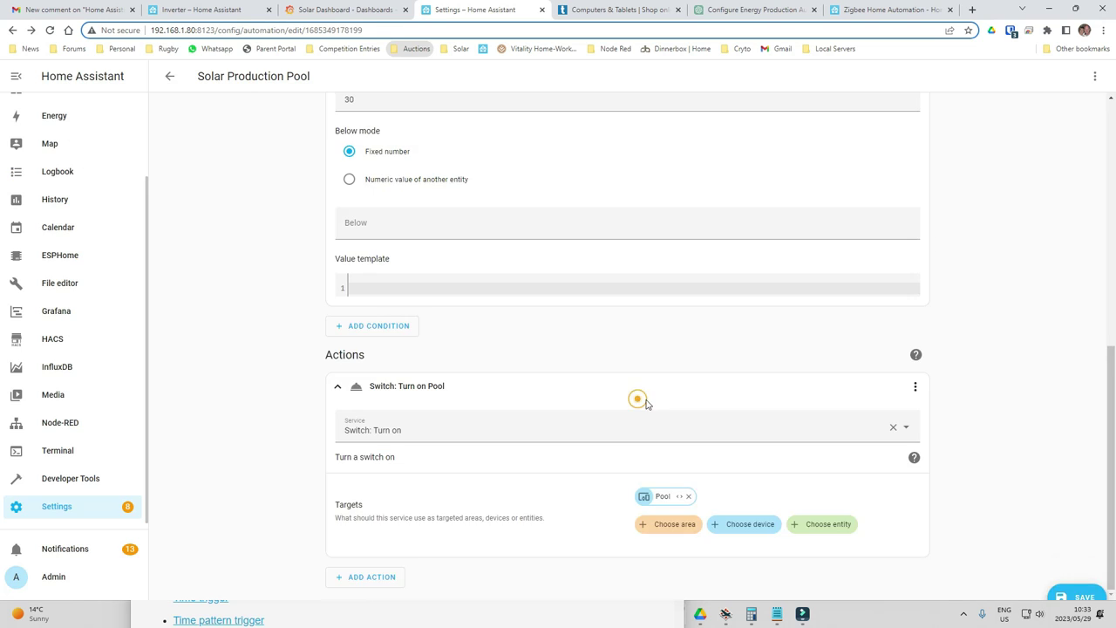
click(169, 78)
scroll(16, 268, up, 1)
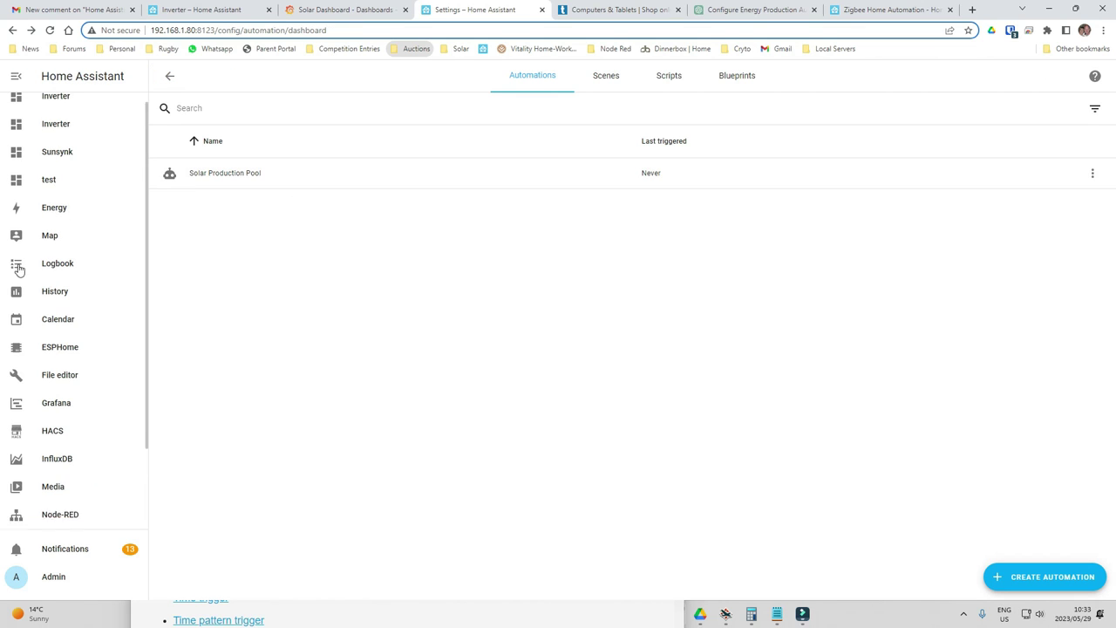
Step: Switch the Pool off on the Inverter dashboard, then return to Automations & Scenes
scroll(16, 268, up, 1)
click(56, 108)
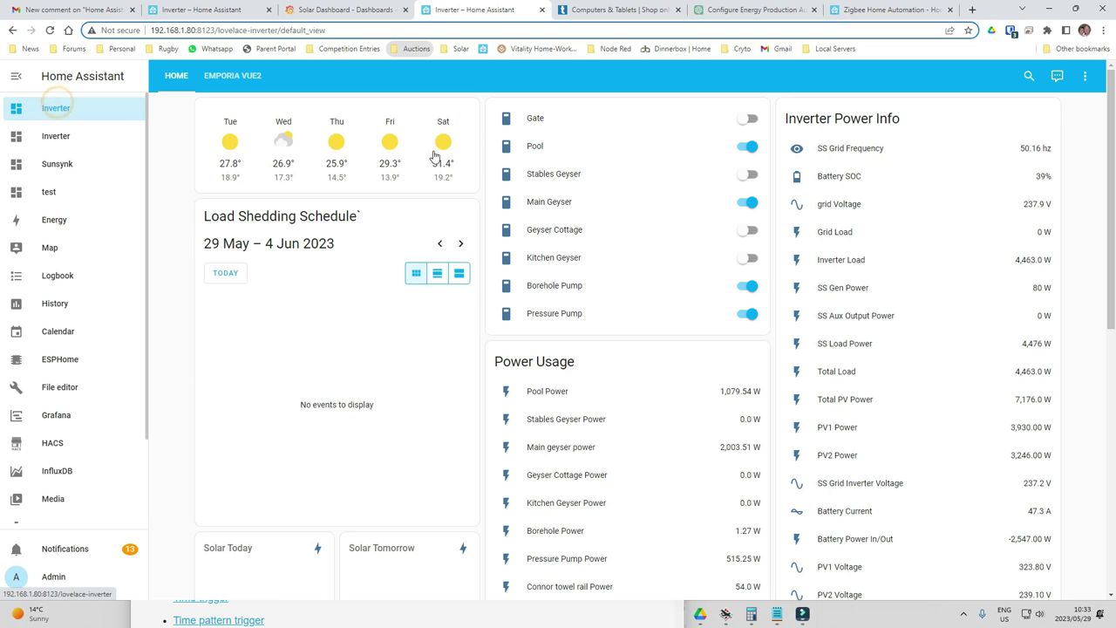
click(749, 147)
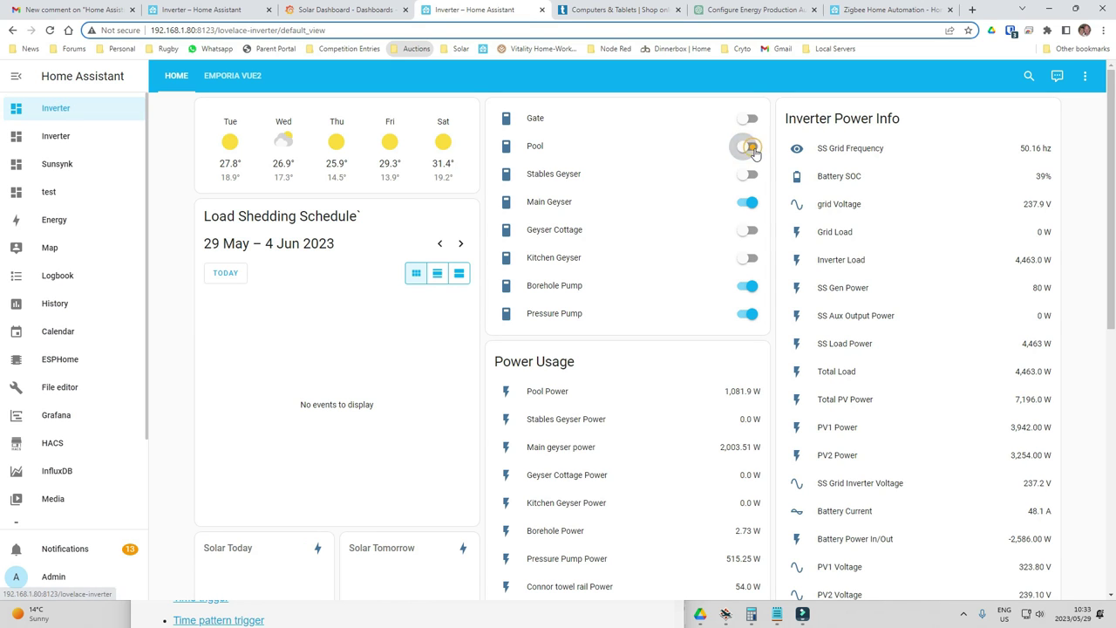
scroll(302, 331, down, 2)
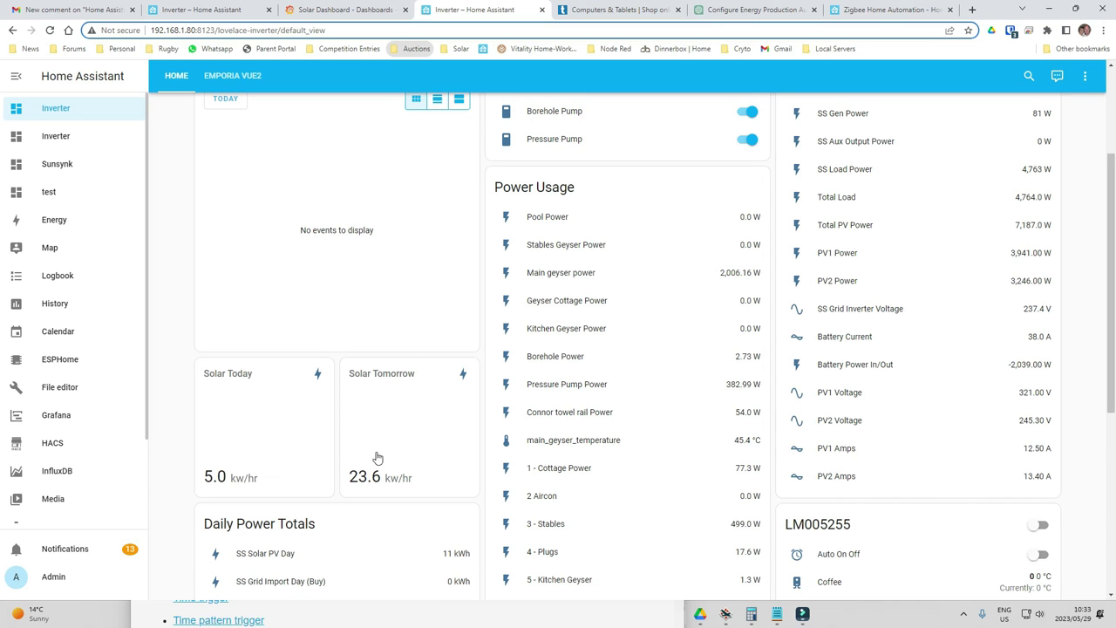
scroll(227, 433, up, 1)
scroll(261, 434, down, 1)
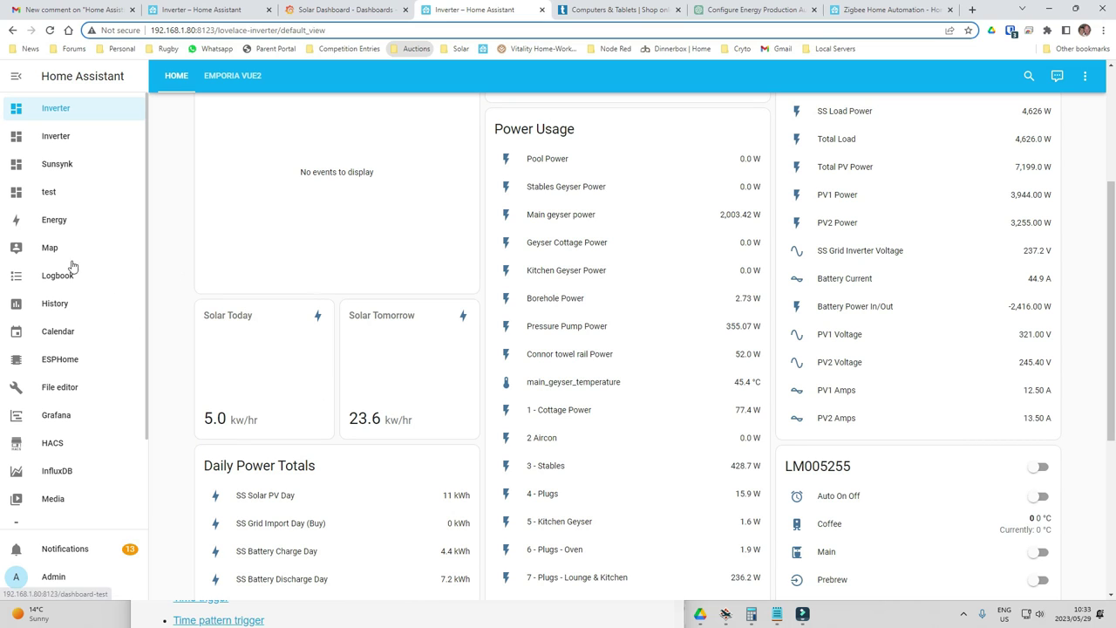
scroll(77, 456, down, 2)
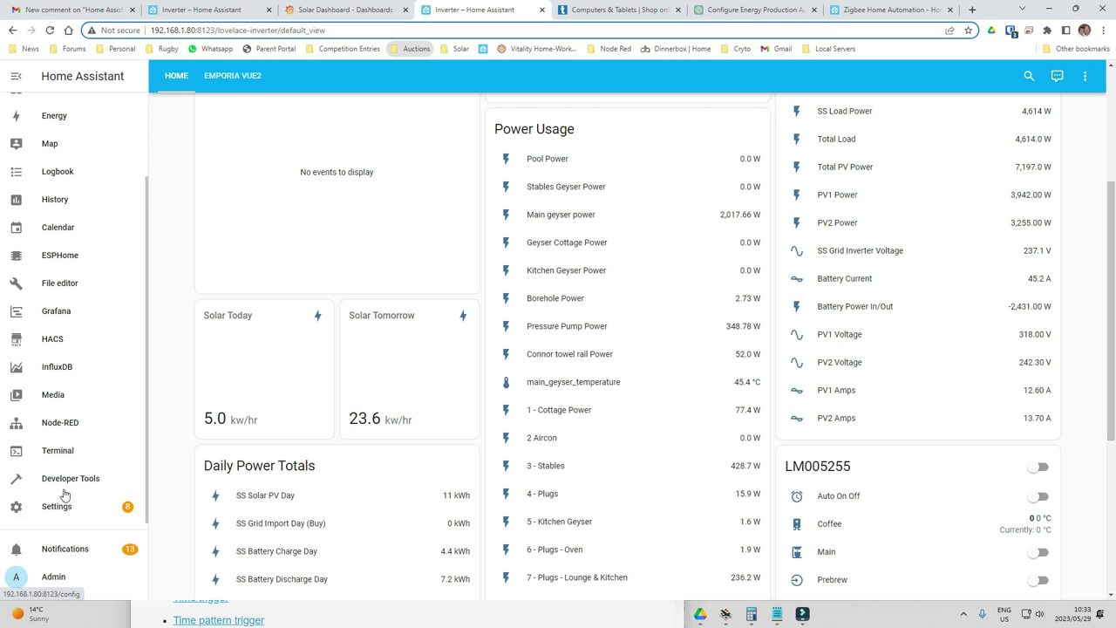
scroll(71, 513, down, 1)
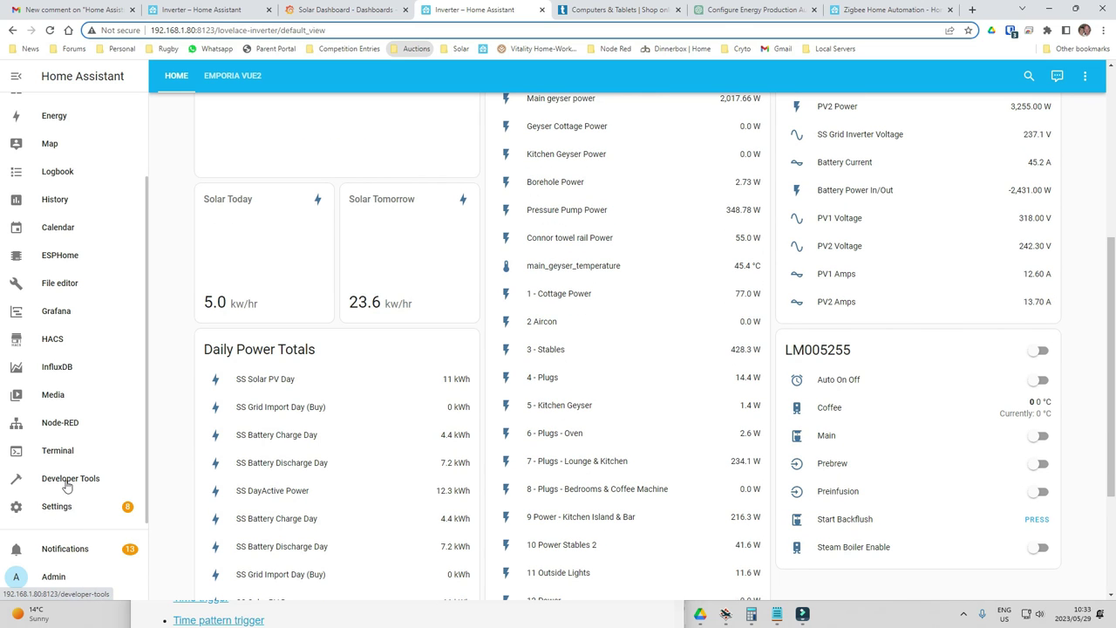
click(59, 504)
click(536, 367)
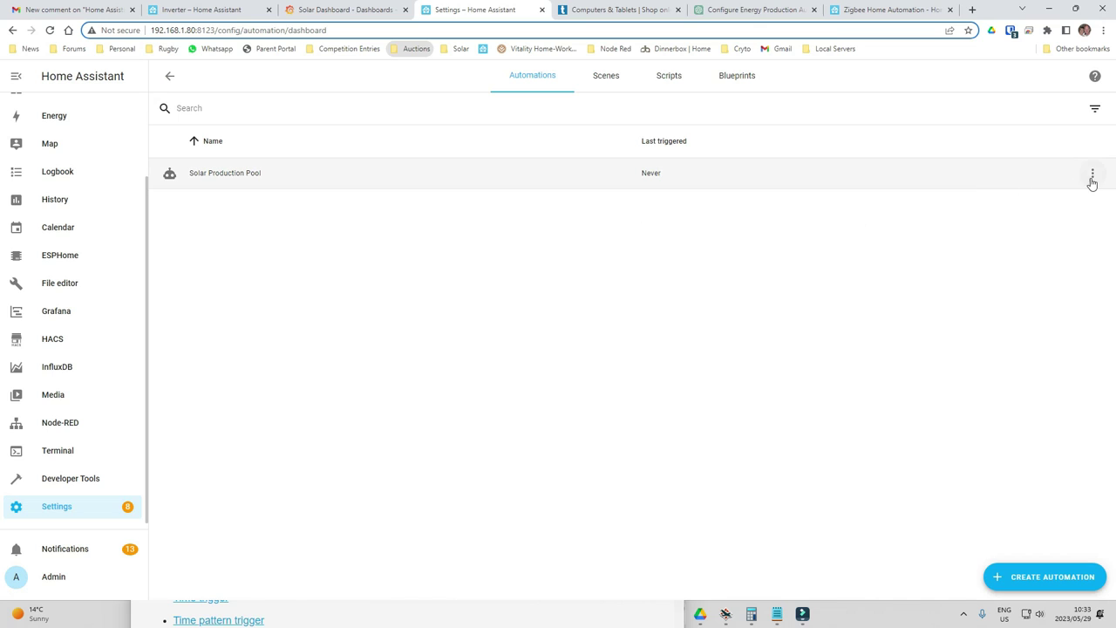
Step: Run Solar Production Pool manually and confirm Pool Power on the Inverter dashboard
click(1095, 174)
click(1062, 232)
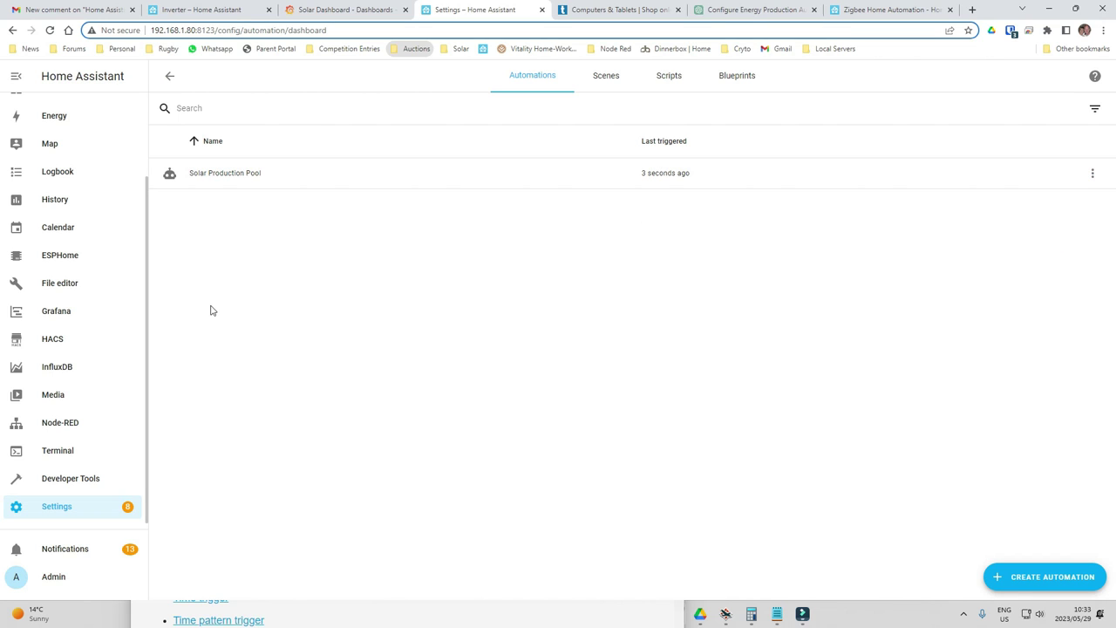
scroll(102, 253, up, 2)
click(45, 108)
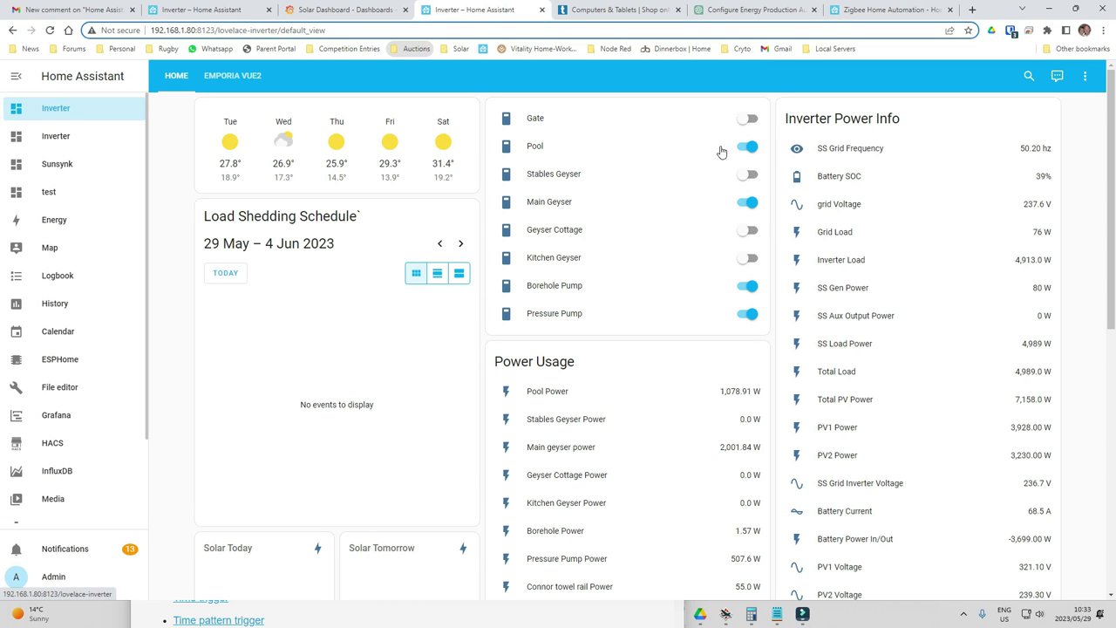
scroll(324, 361, down, 3)
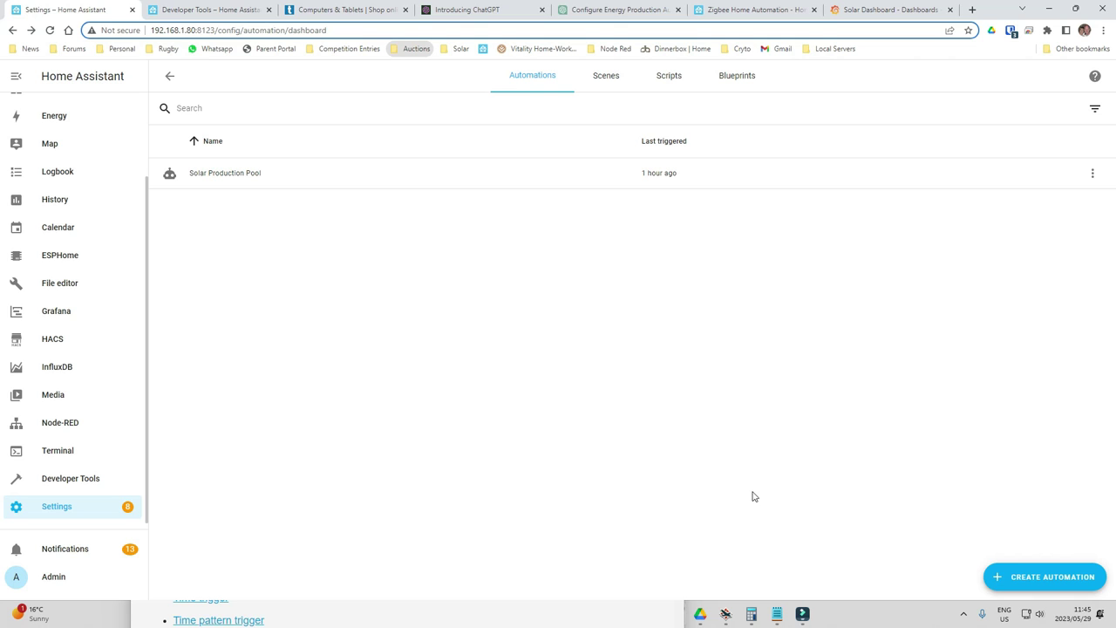
Step: Create another empty automation and list the available trigger types
click(1044, 576)
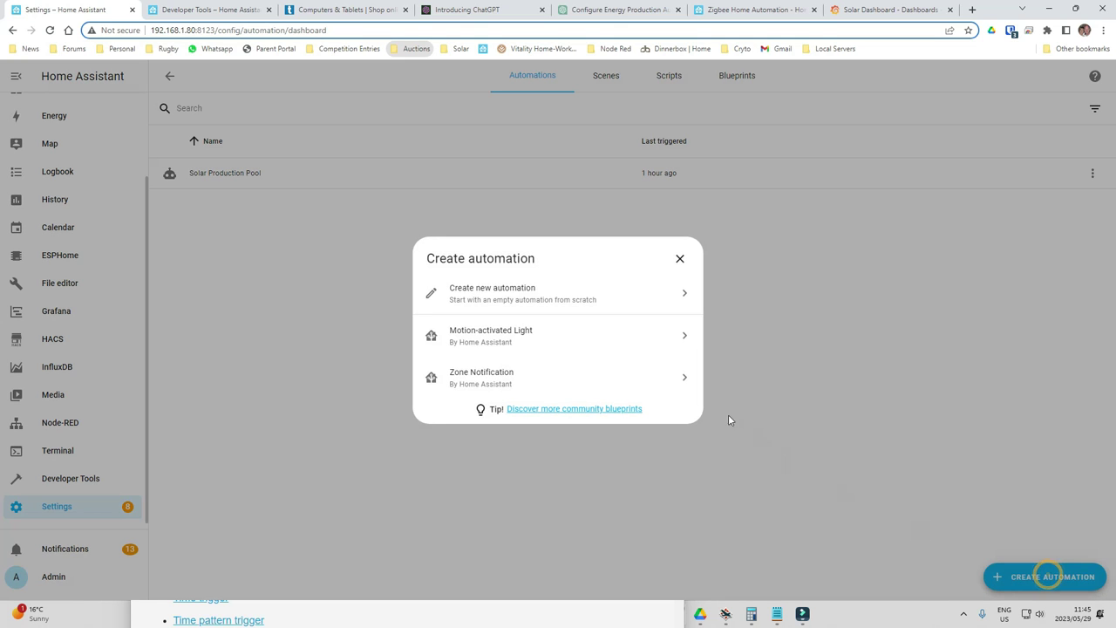
click(539, 297)
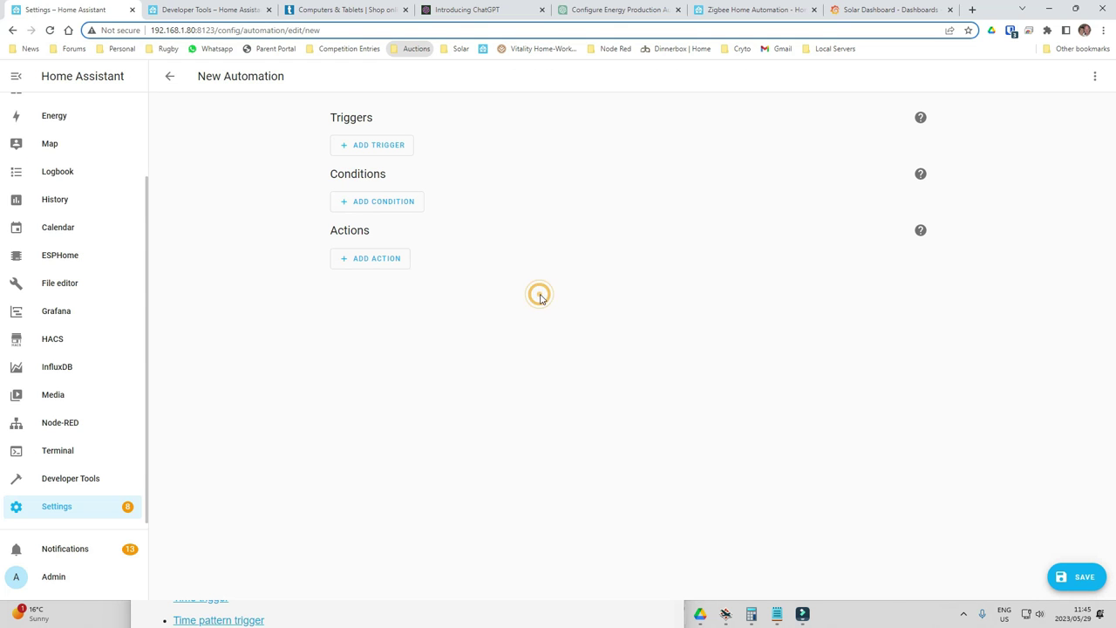
click(386, 148)
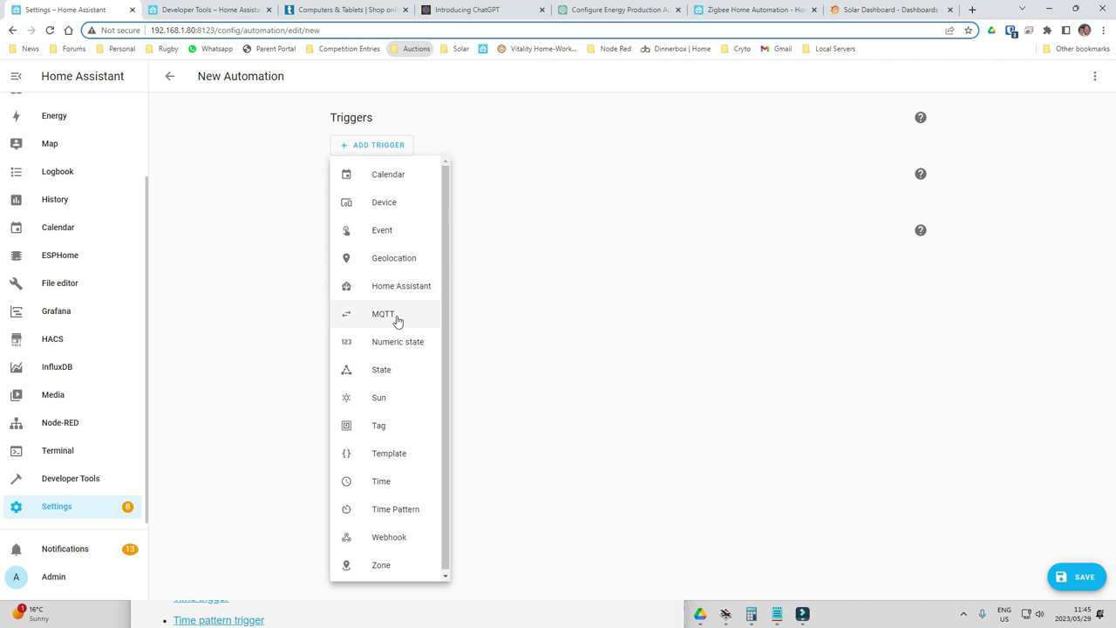
Step: Add a State trigger on SS Grid Connected Status changing from 1 to 0
click(378, 371)
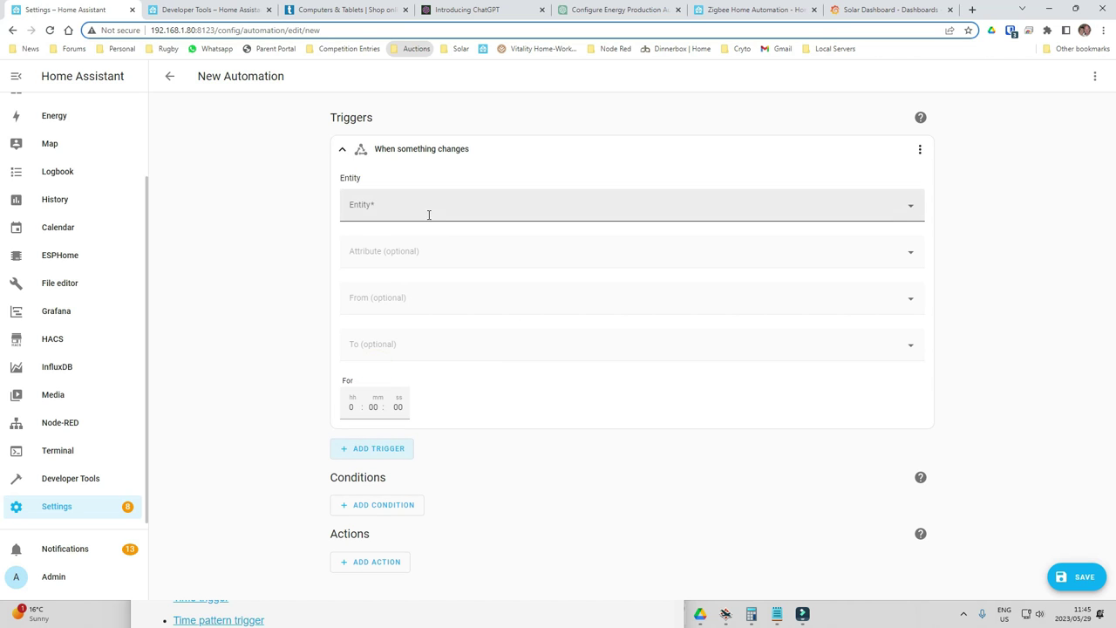
click(427, 211)
text(grid)
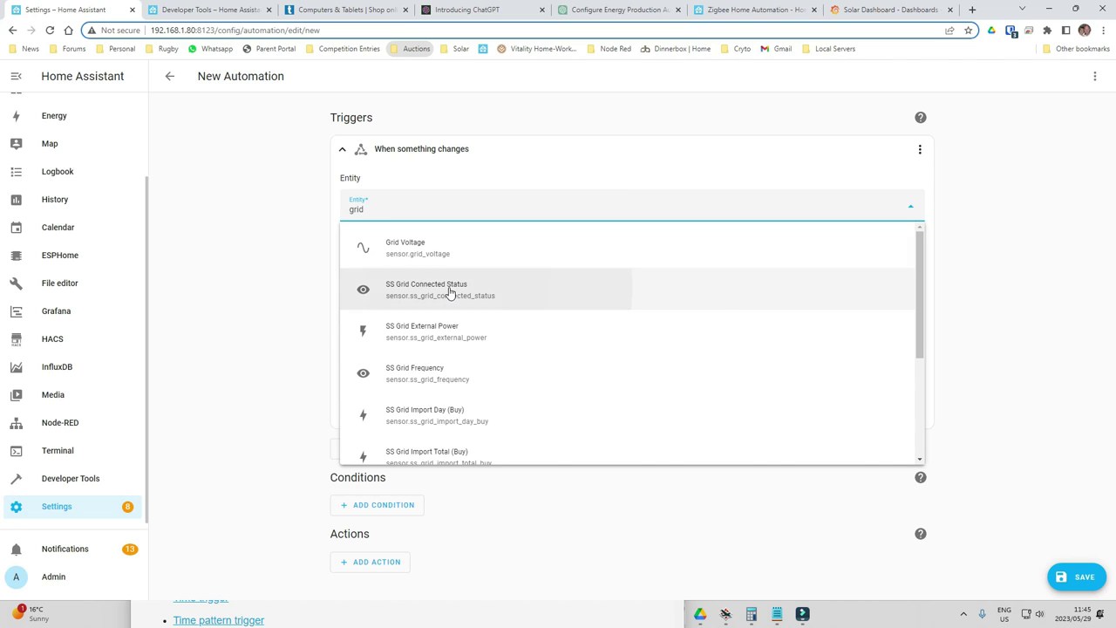
click(451, 293)
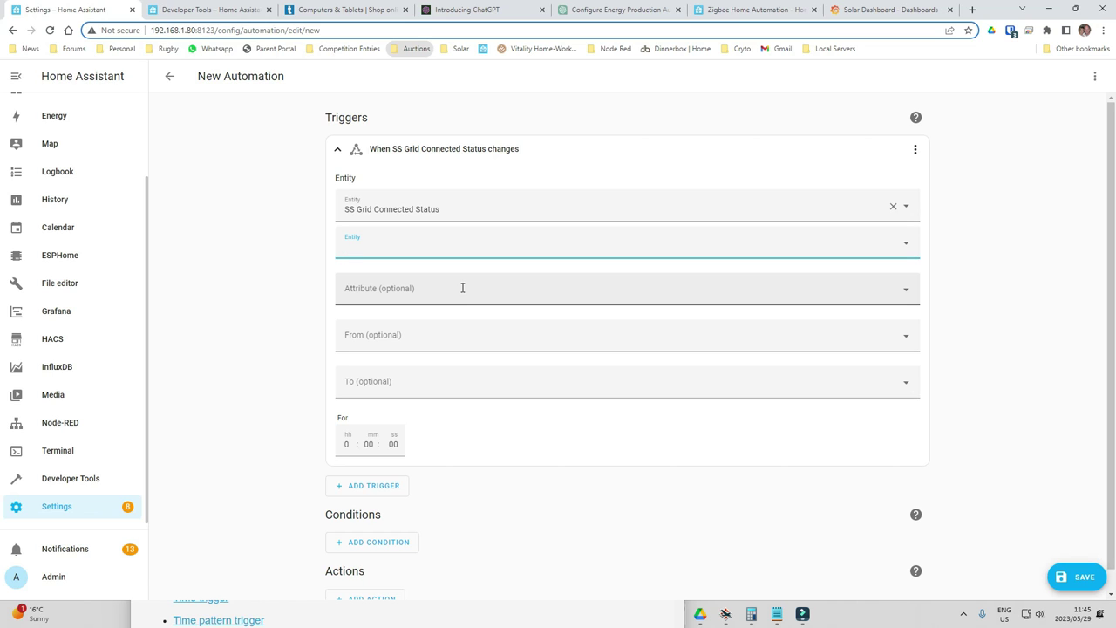
click(417, 333)
text(1)
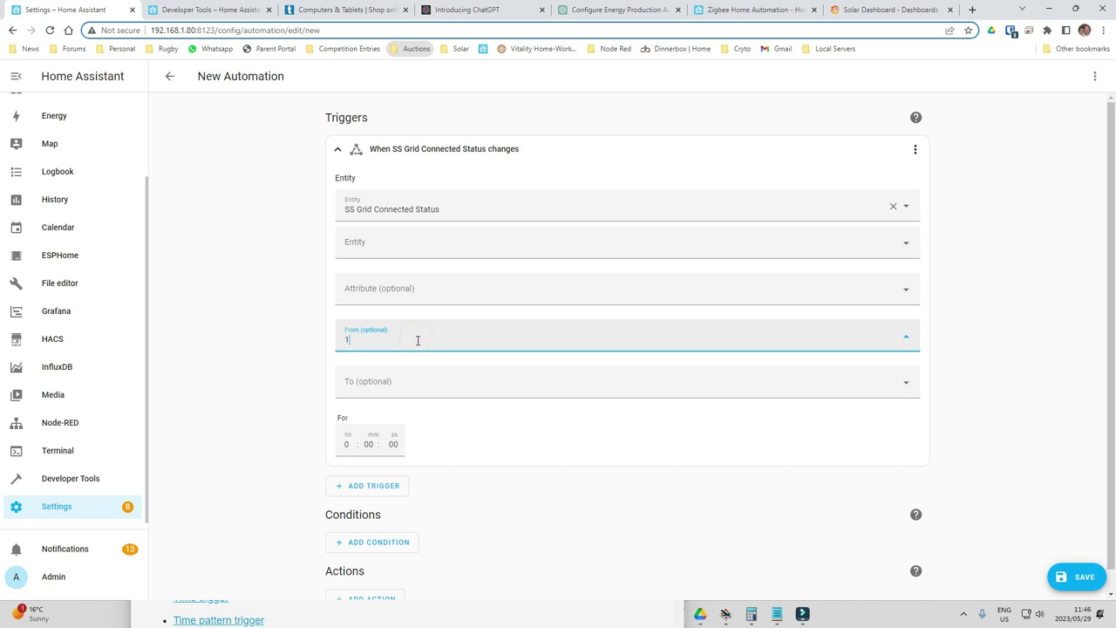
click(390, 384)
text(0)
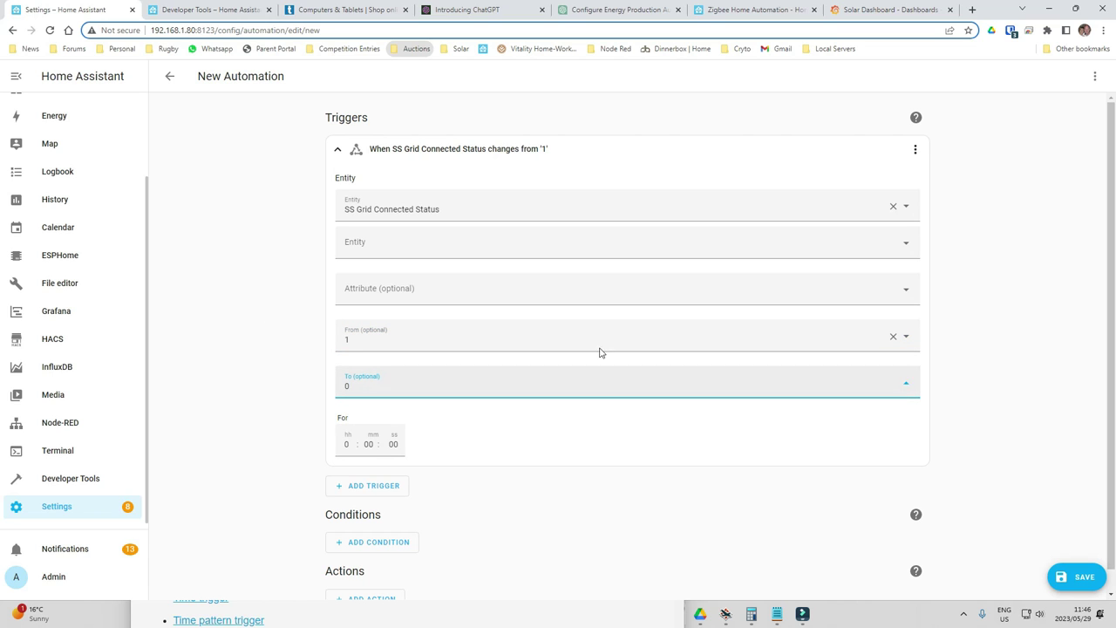
click(225, 279)
scroll(225, 283, down, 1)
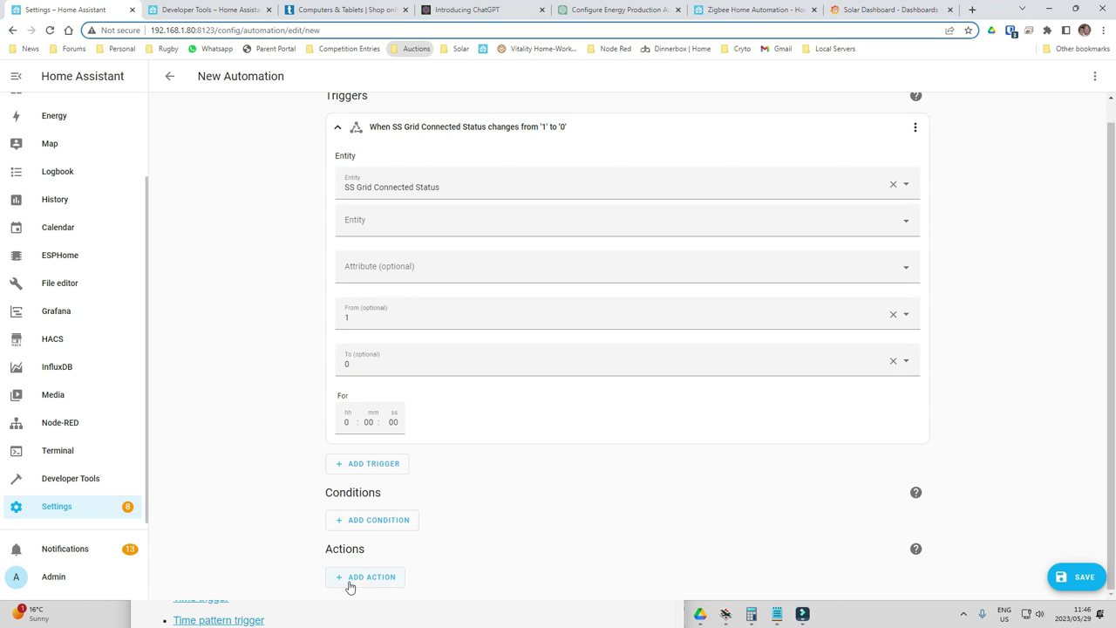
Step: Add a Call service action that uses the Switch: Turn off service
click(380, 579)
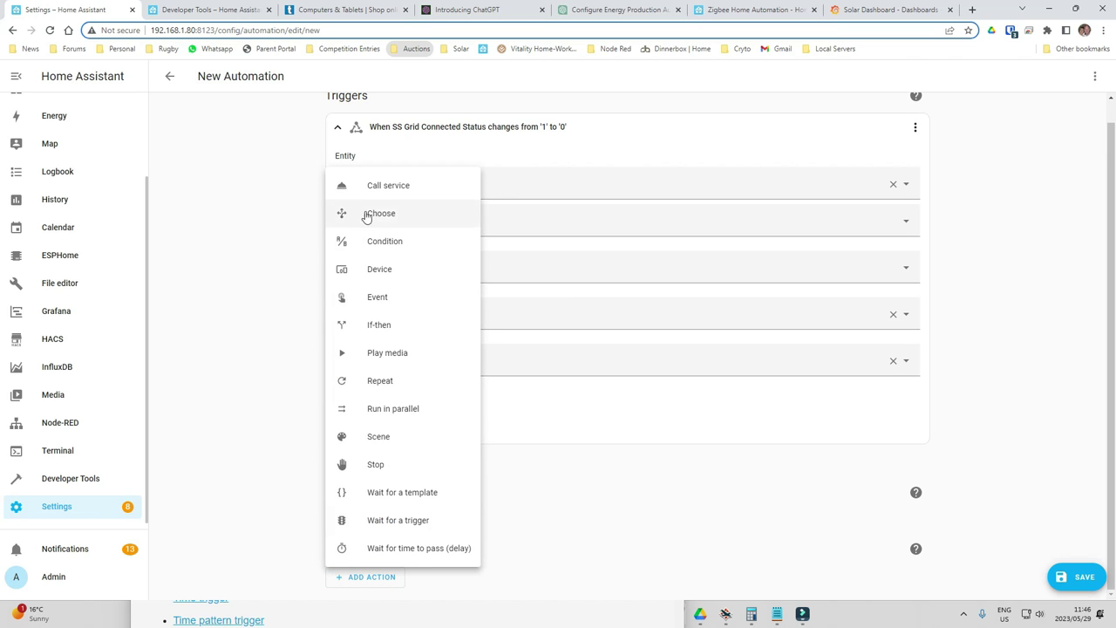
click(388, 186)
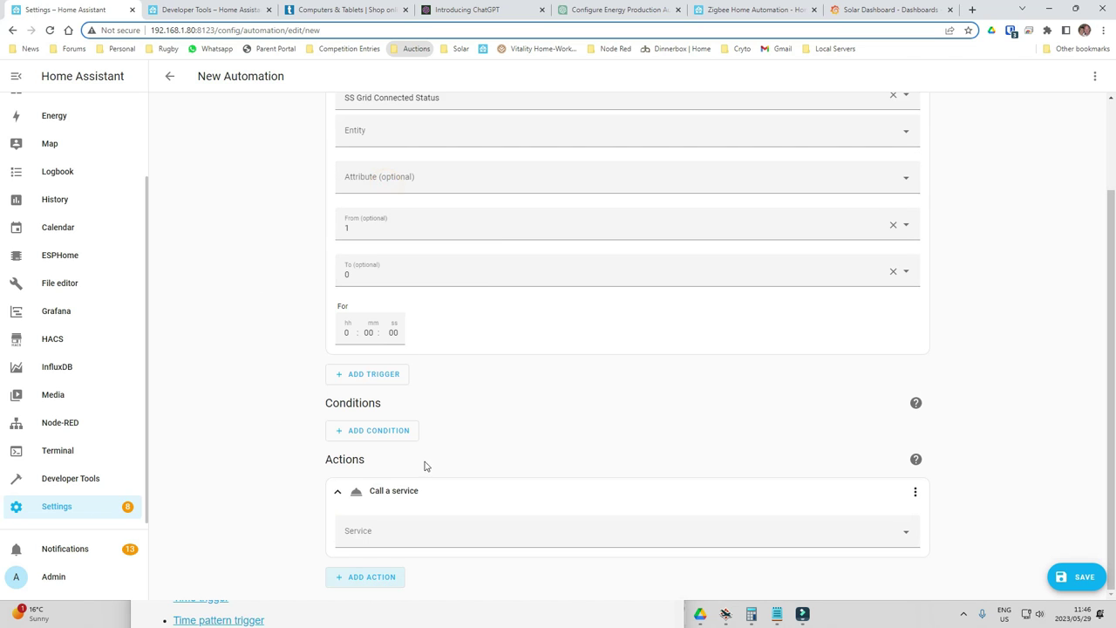
click(383, 534)
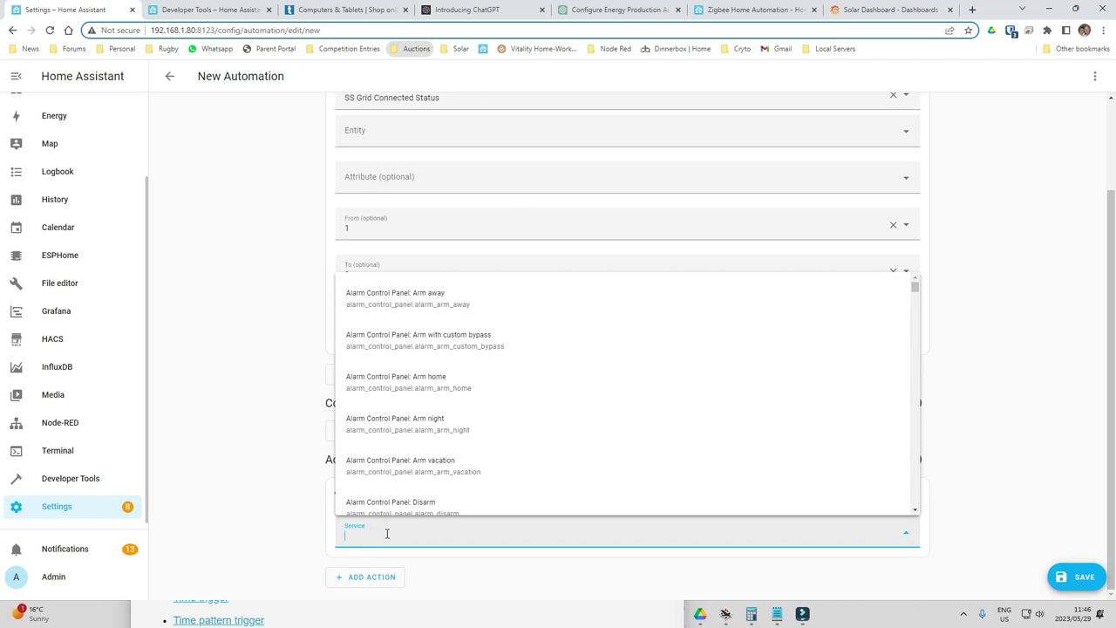
text(switch)
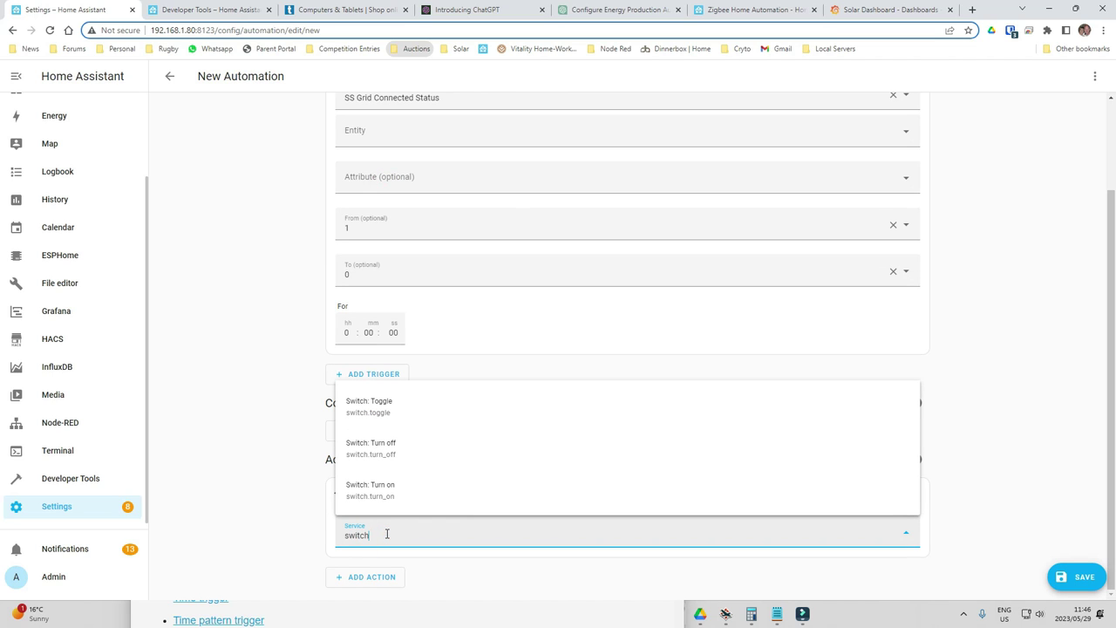
click(381, 450)
scroll(272, 431, down, 1)
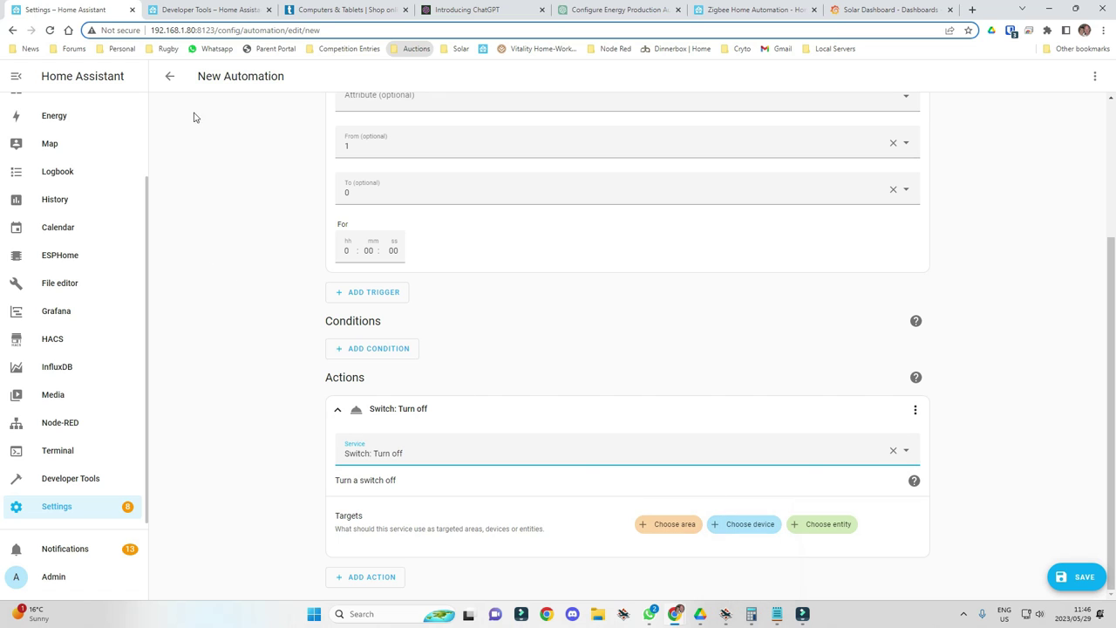
Step: Check the inverter dashboards for the geyser switches, then return to the new automation
click(204, 10)
scroll(65, 175, up, 3)
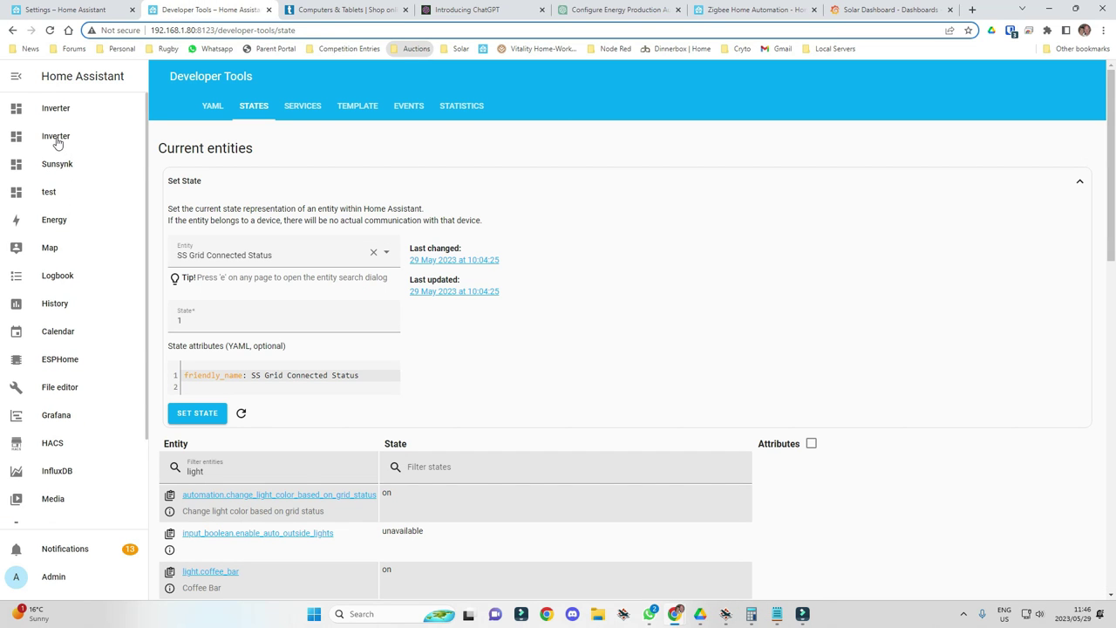
click(57, 143)
click(76, 111)
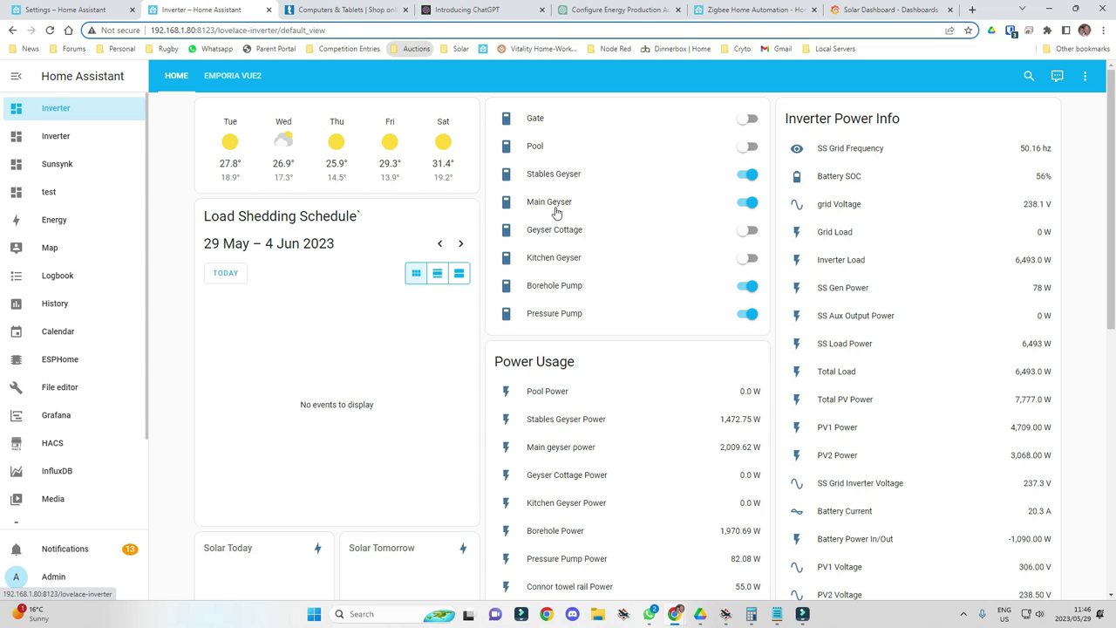
click(62, 10)
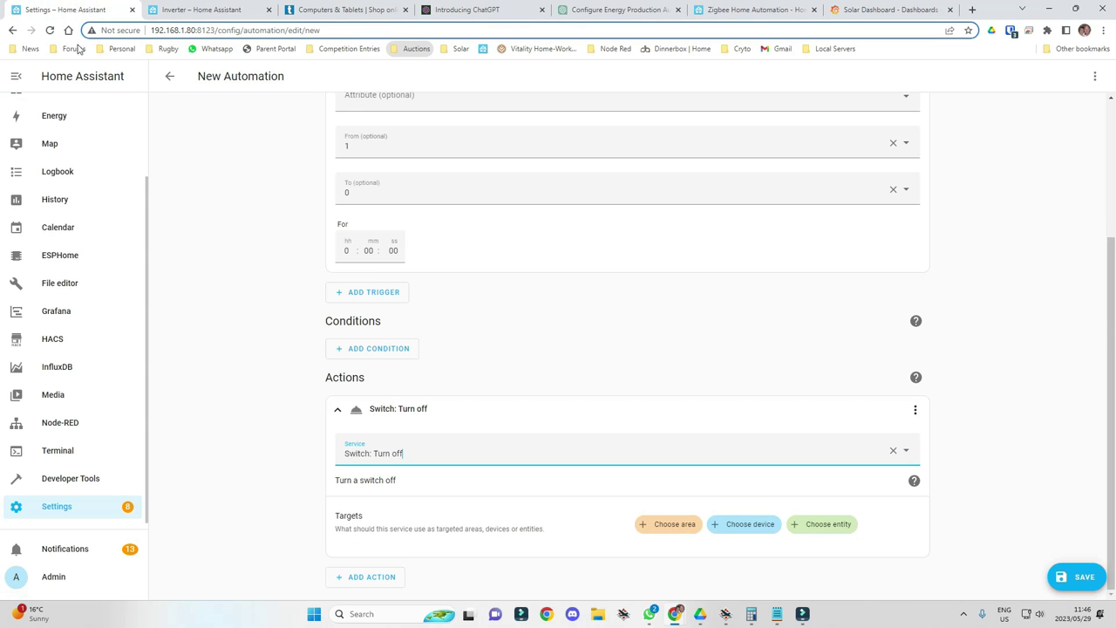
Step: Search devices for geyser and target the Stables Geyser device in the turn-off action
click(739, 524)
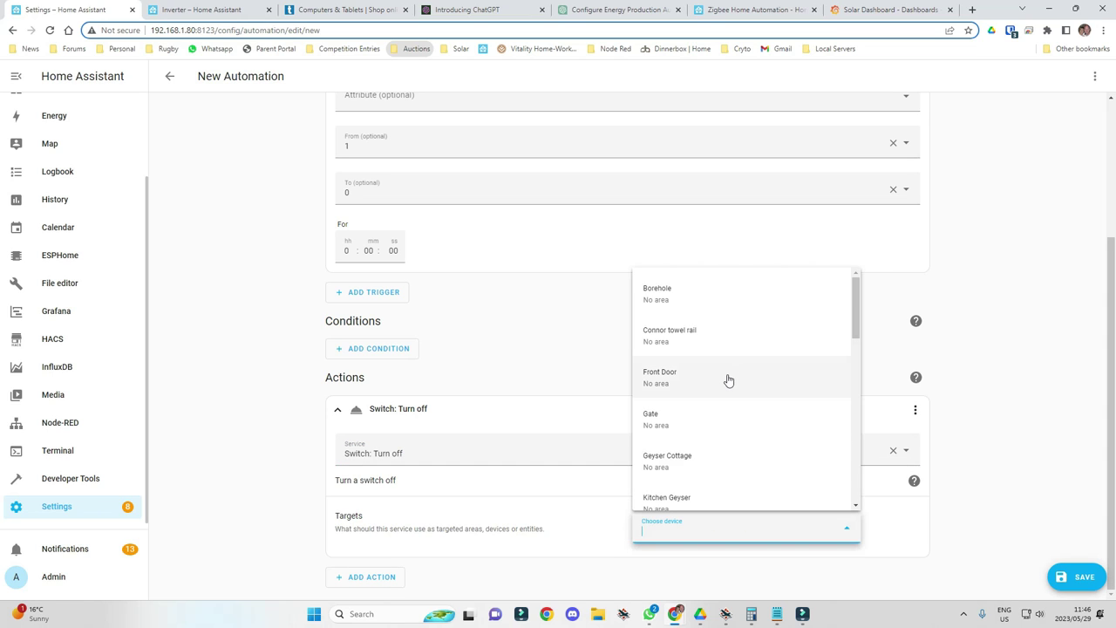
text(geuyse)
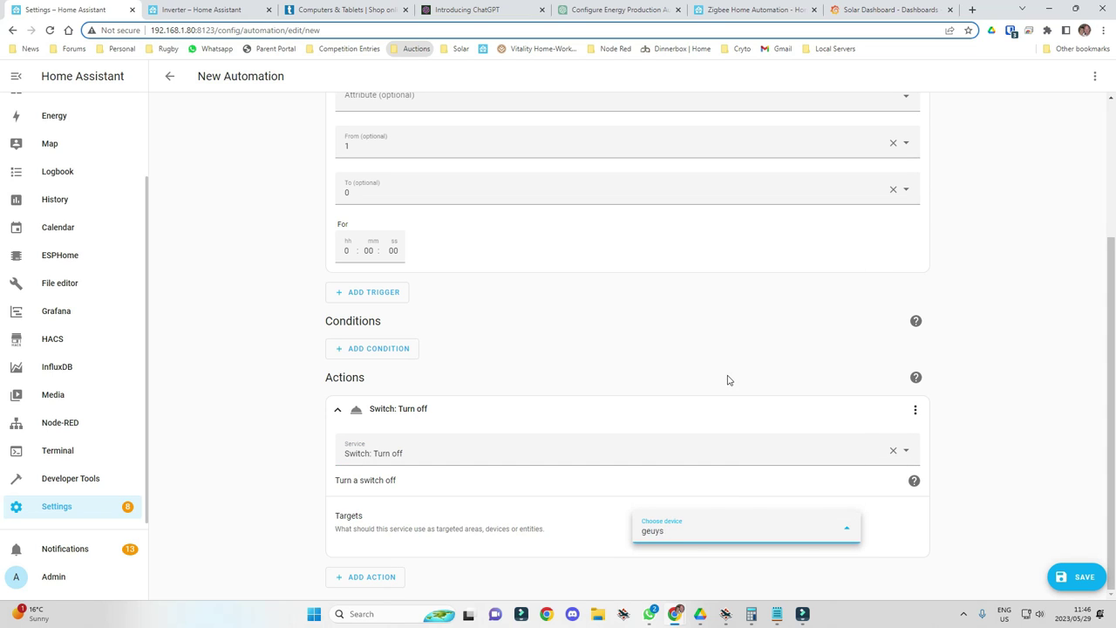
key(BackSpace)
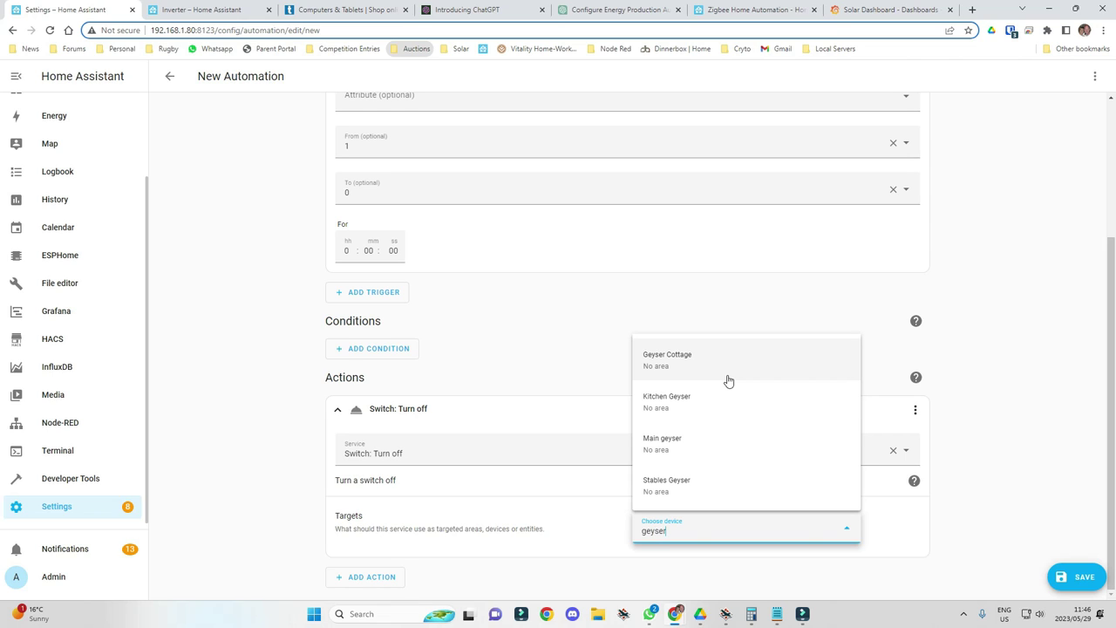
click(698, 486)
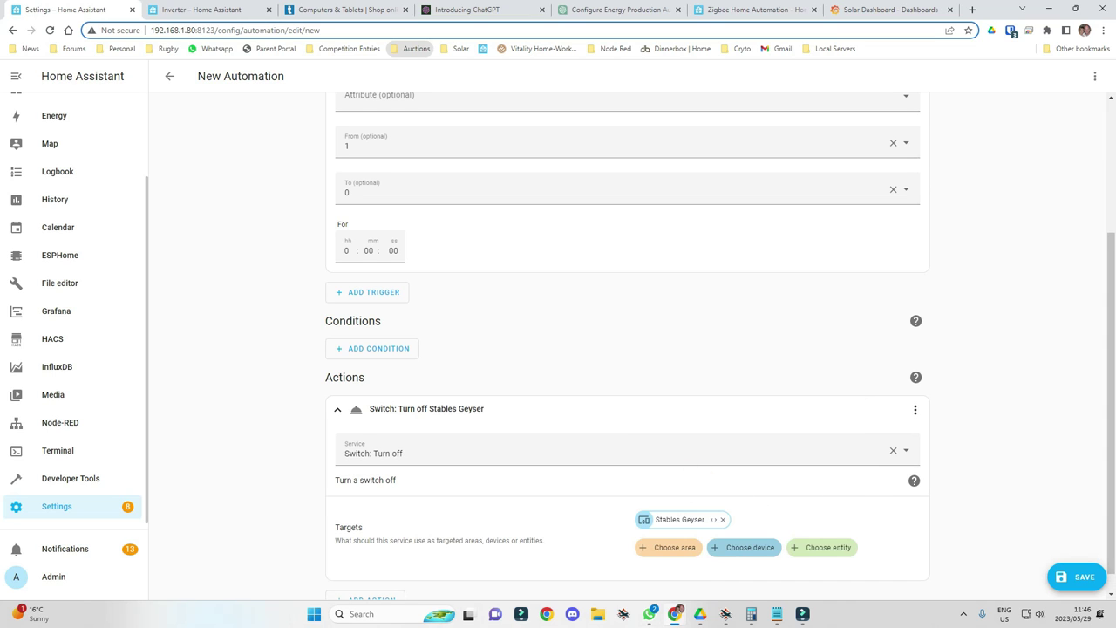
scroll(358, 495, down, 1)
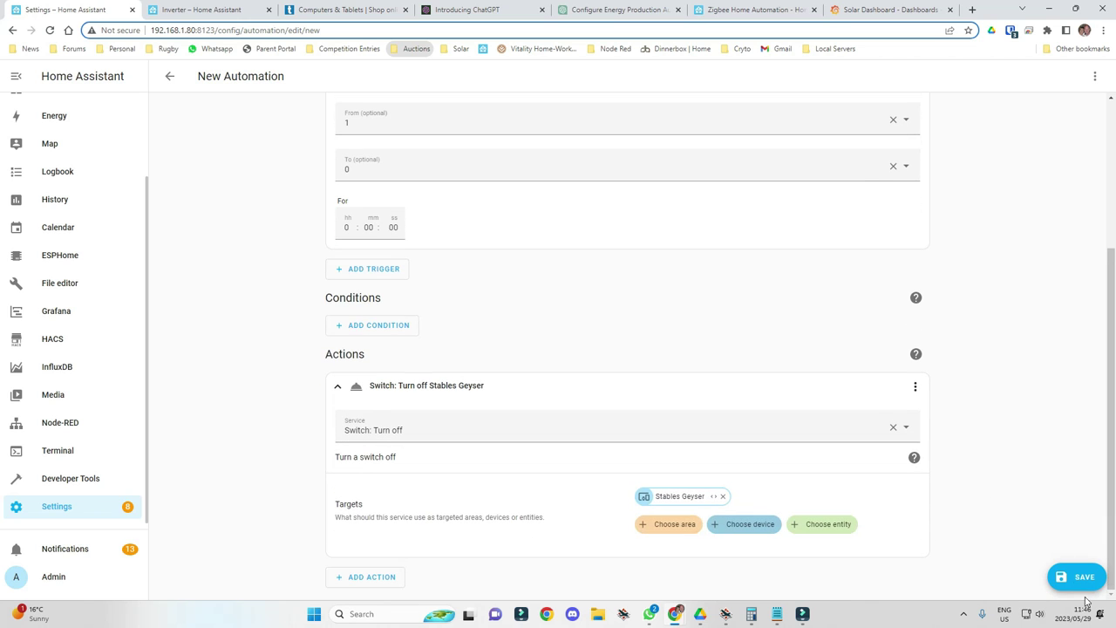
Step: Save the automation under the name 'Load shedding Geyser disconnect'
click(1079, 578)
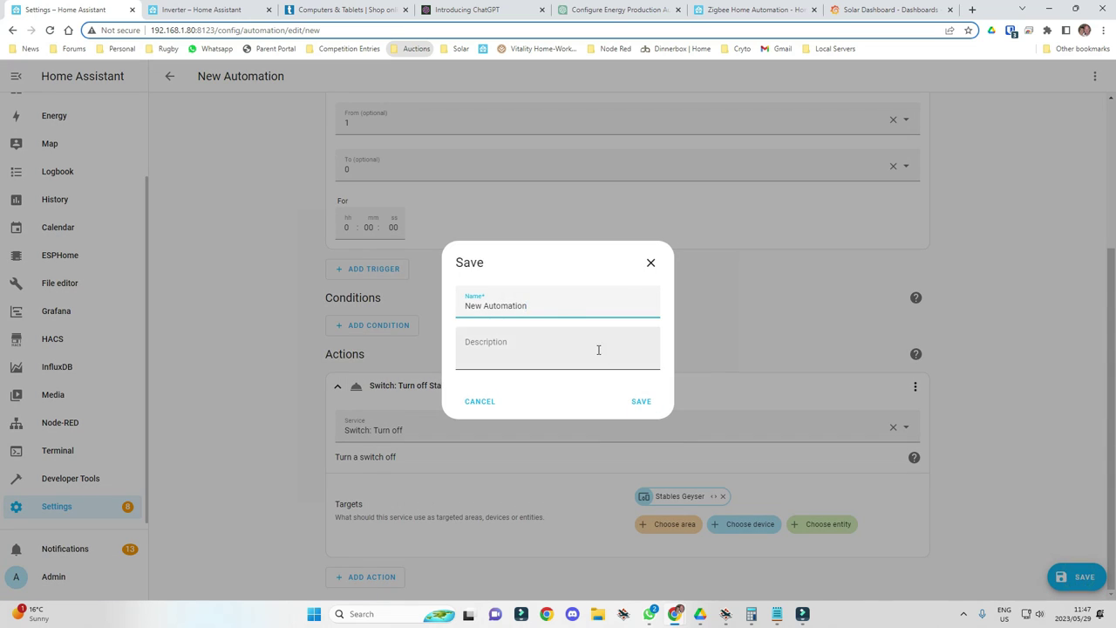
triple_click(555, 305)
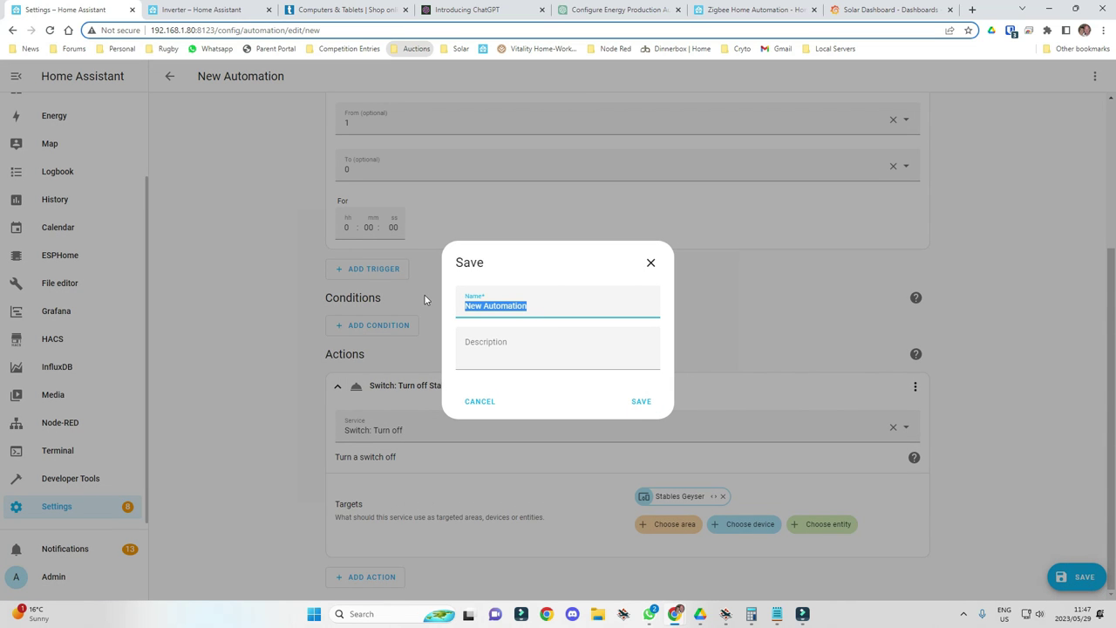
text(LoaD)
key(BackSpace)
key(BackSpace)
text(AD sHEDDING gEYSER dISCONNECT)
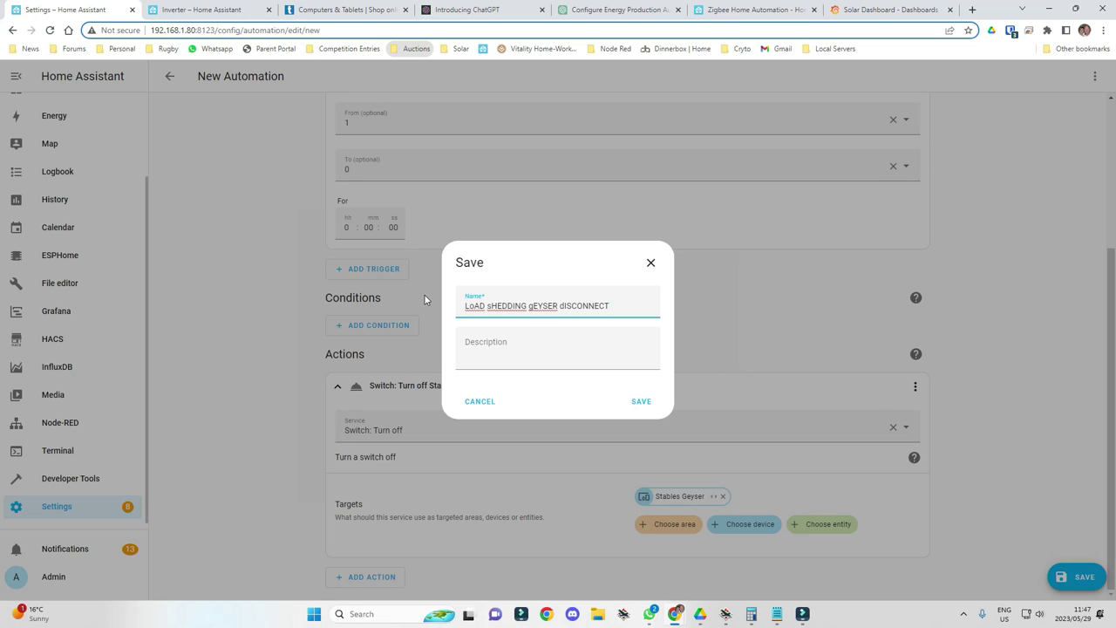
drag(611, 306, 478, 307)
key(BackSpace)
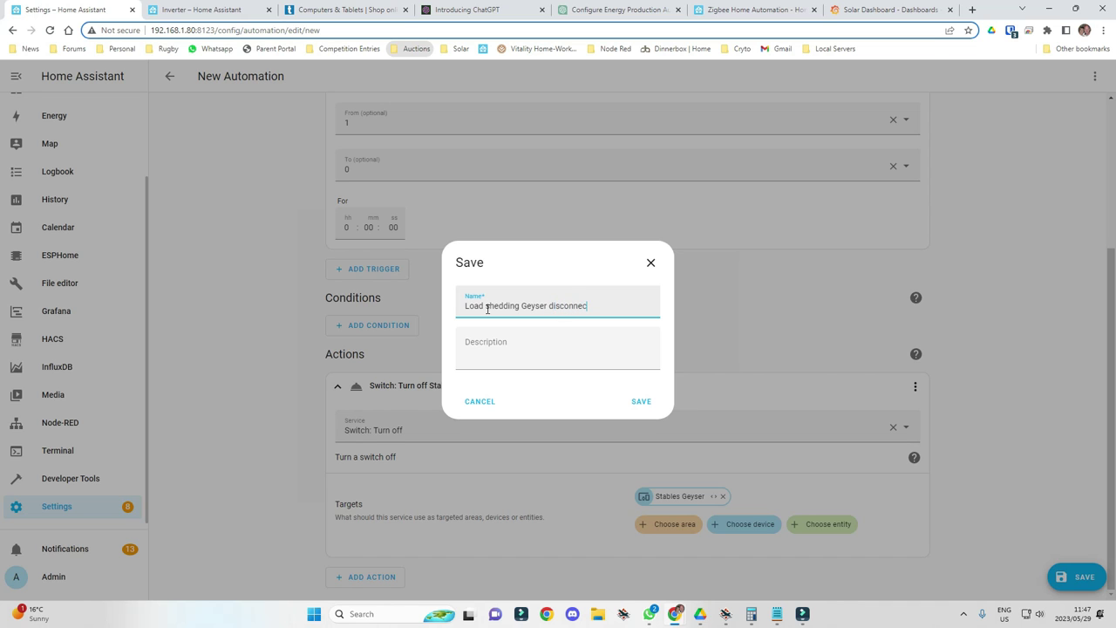
click(641, 401)
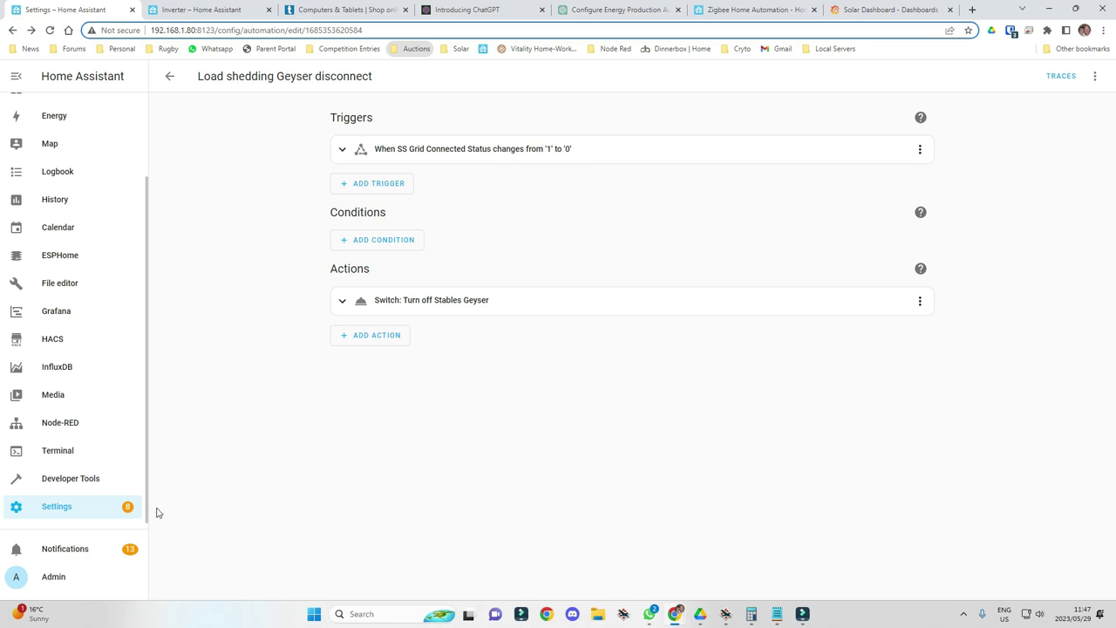
Step: Go back to Settings and open the Automations list
click(63, 509)
click(559, 371)
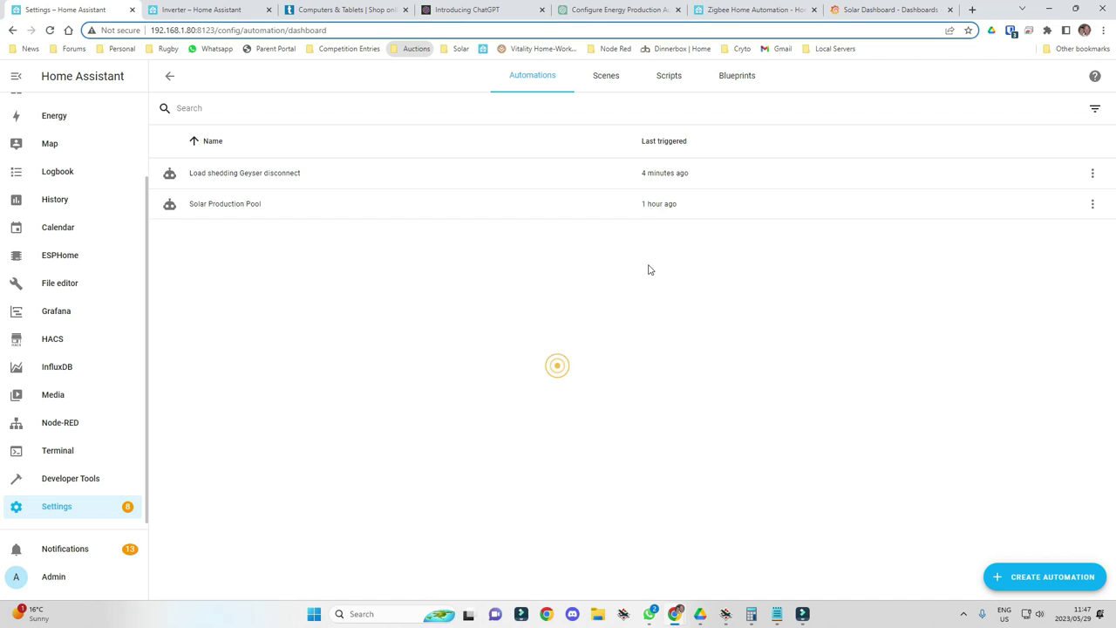
scroll(87, 325, up, 2)
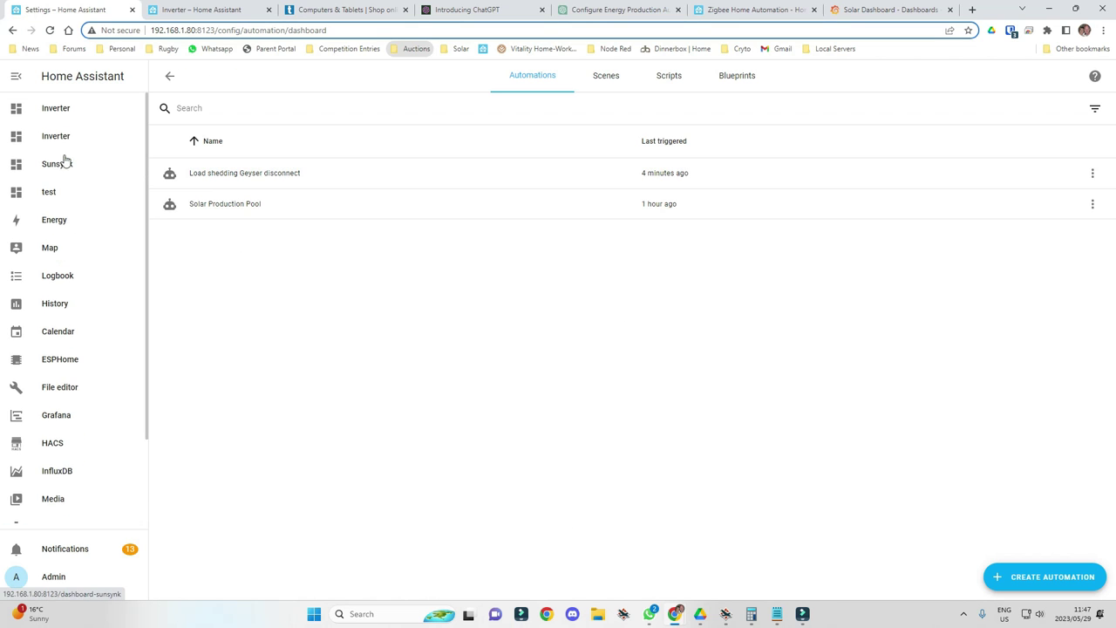
click(63, 114)
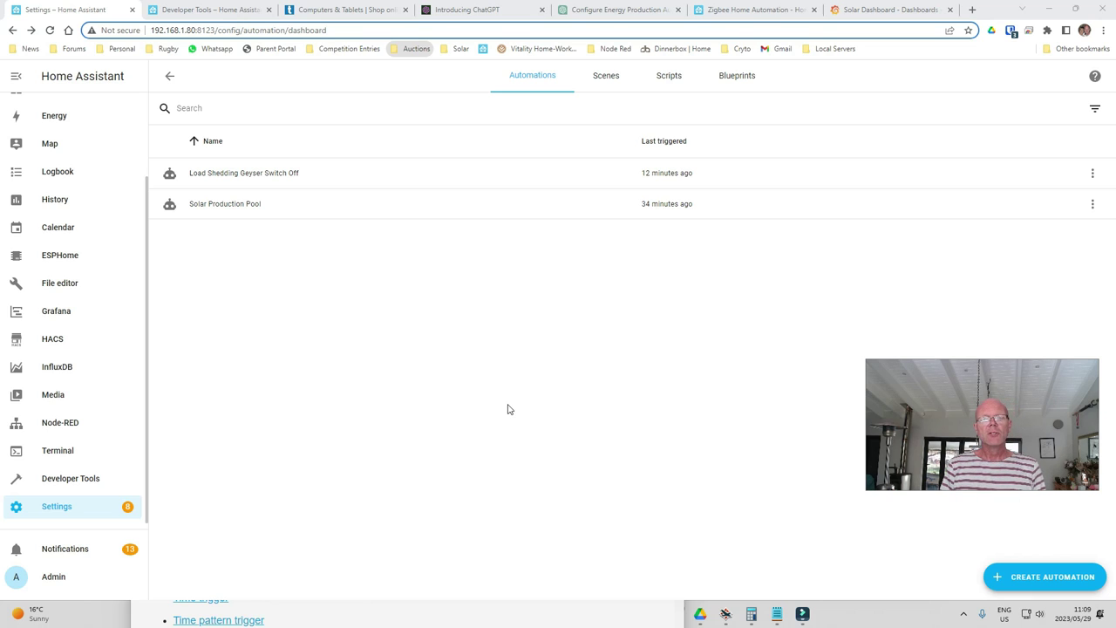
Step: Start a blank new automation, then switch to the grid-status ChatGPT conversation
click(1050, 578)
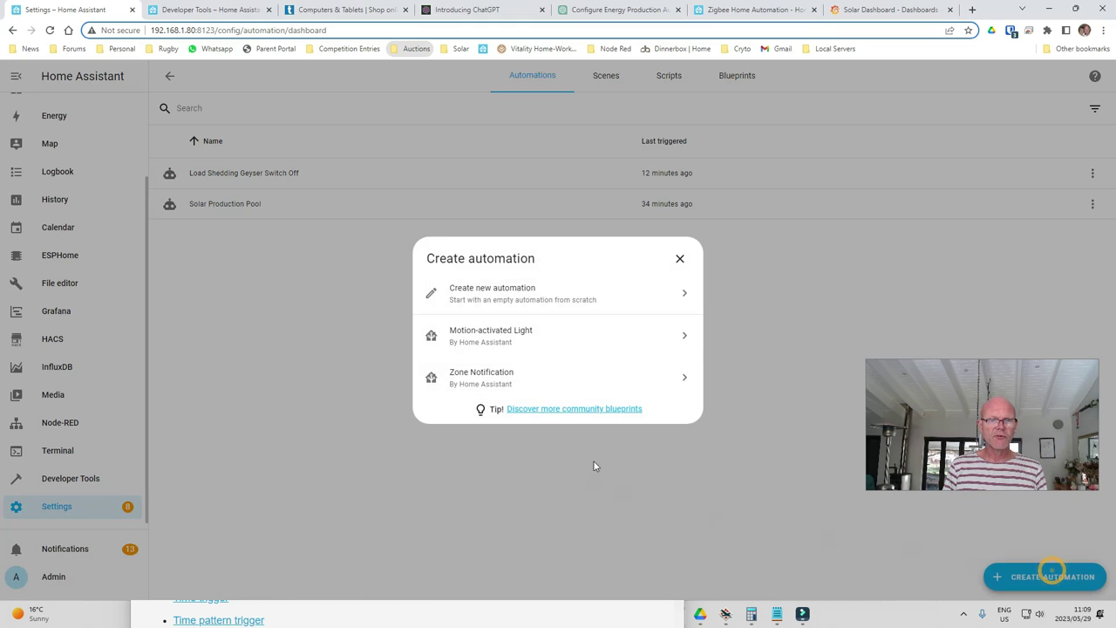
click(528, 297)
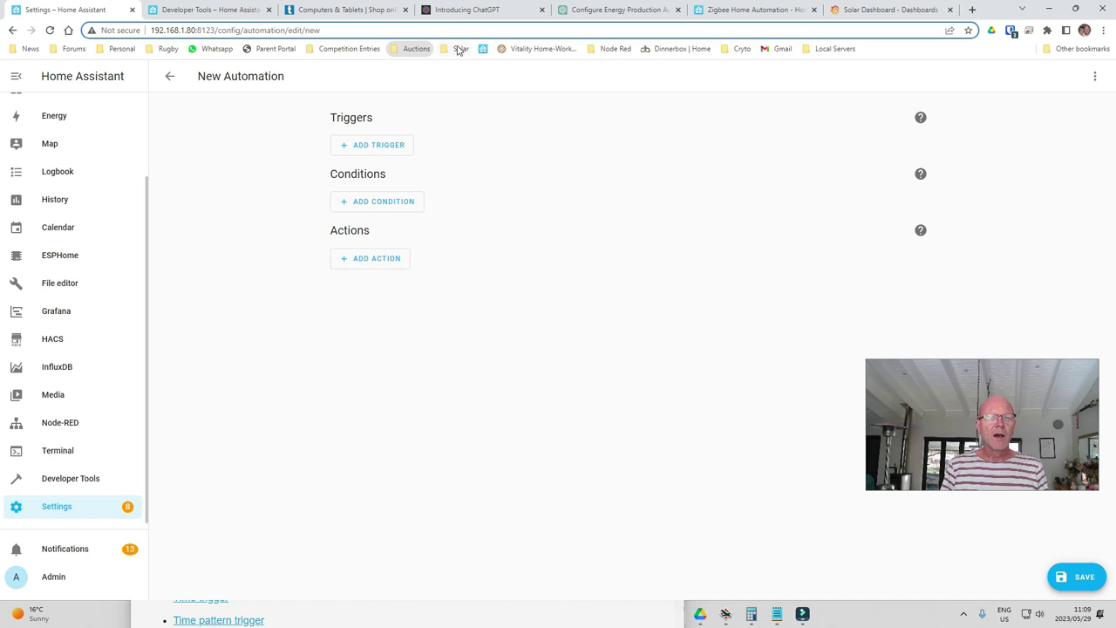
click(450, 13)
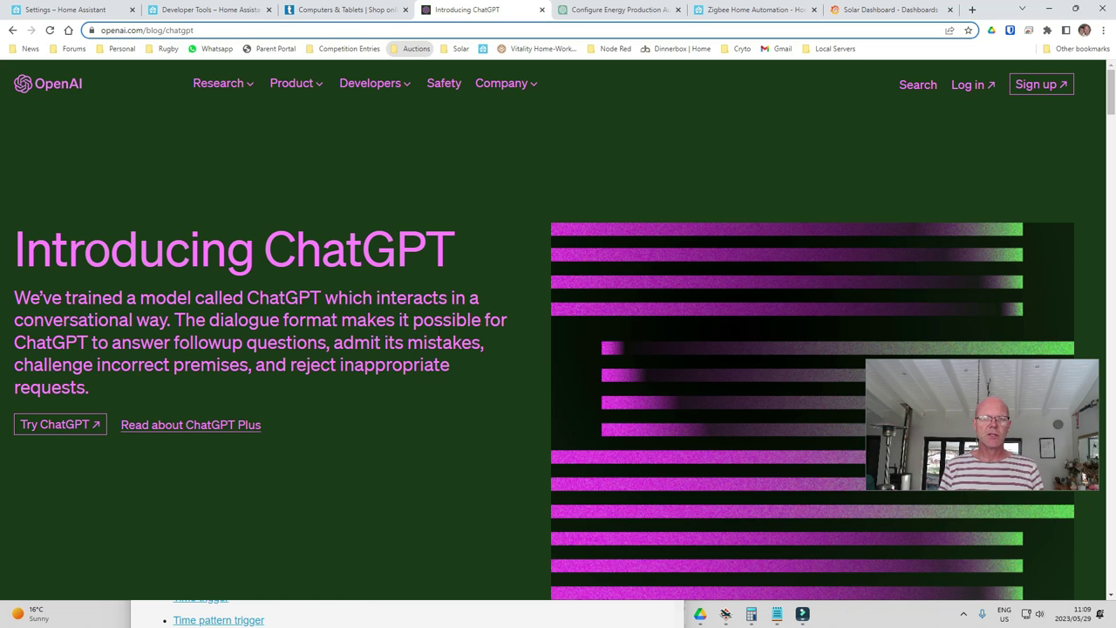
click(611, 11)
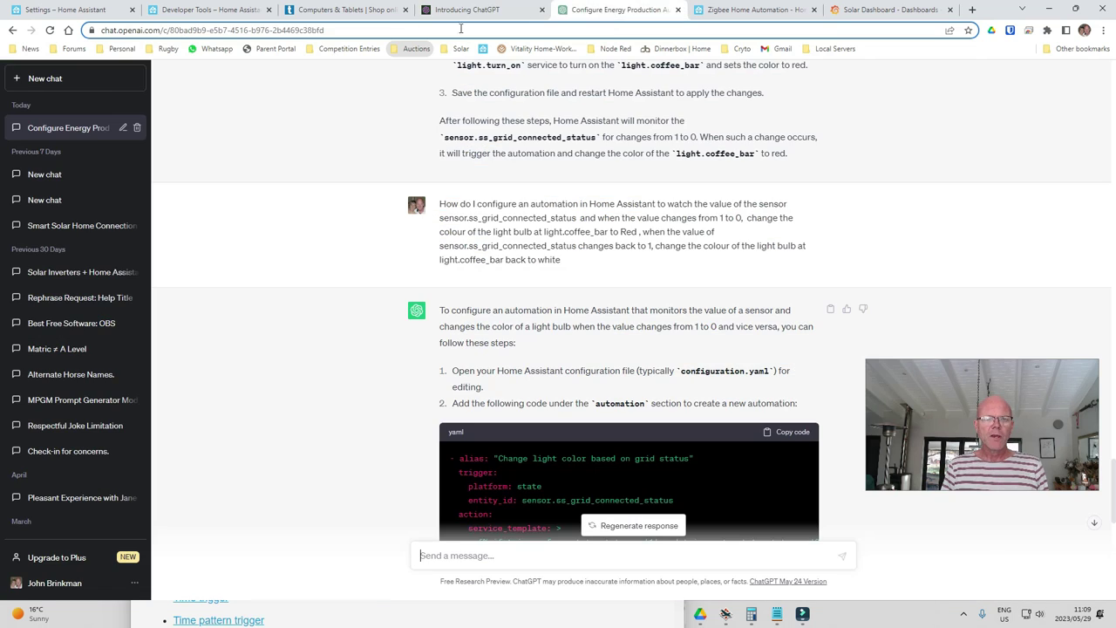
Step: Return to the blank New Automation editor in Home Assistant
click(93, 11)
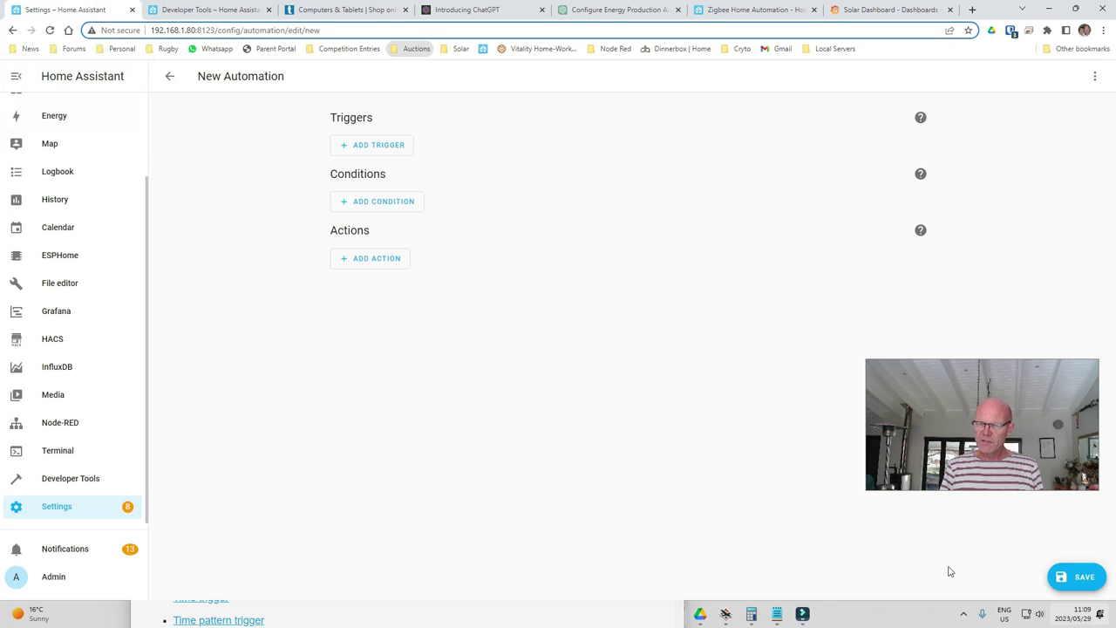
Step: Switch the automation to Edit in YAML, delete all default code, and return to ChatGPT
click(1095, 76)
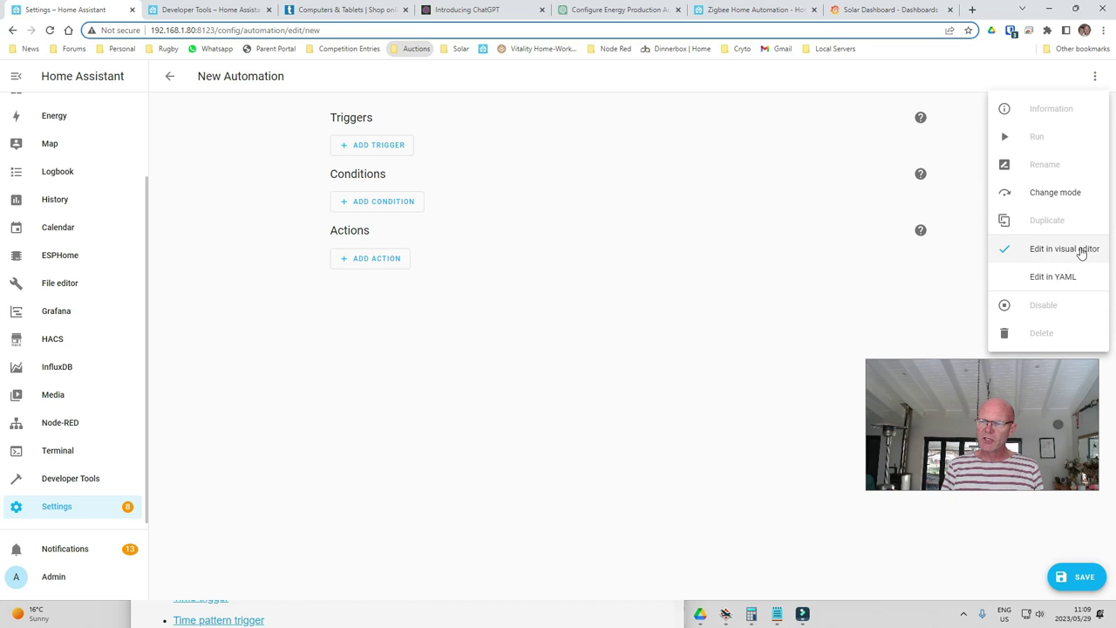
click(1053, 277)
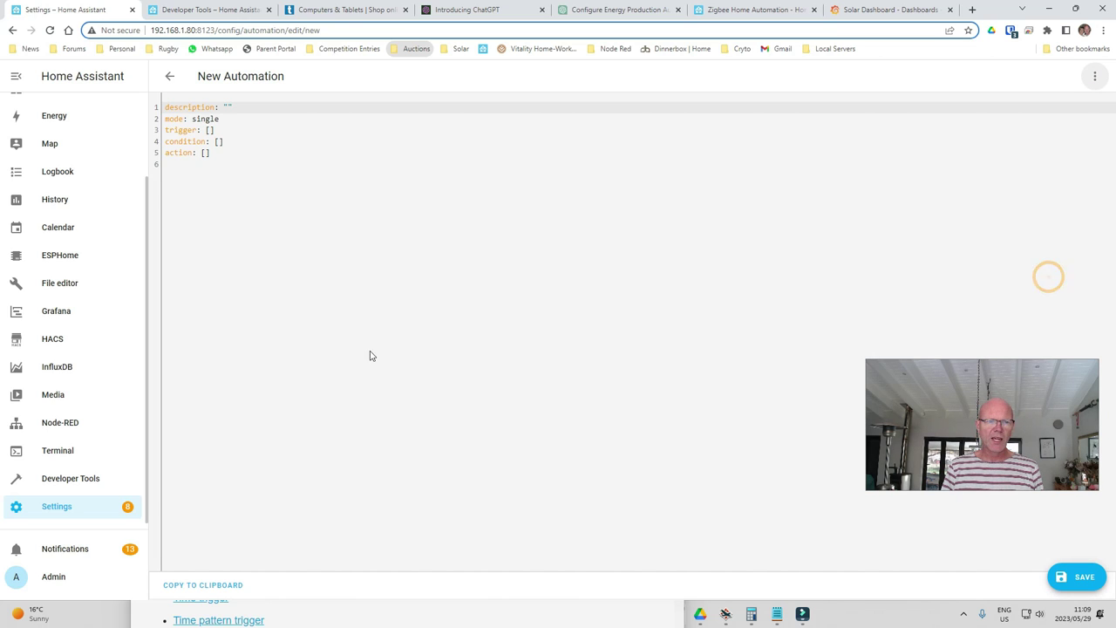
drag(218, 154, 150, 113)
key(Delete)
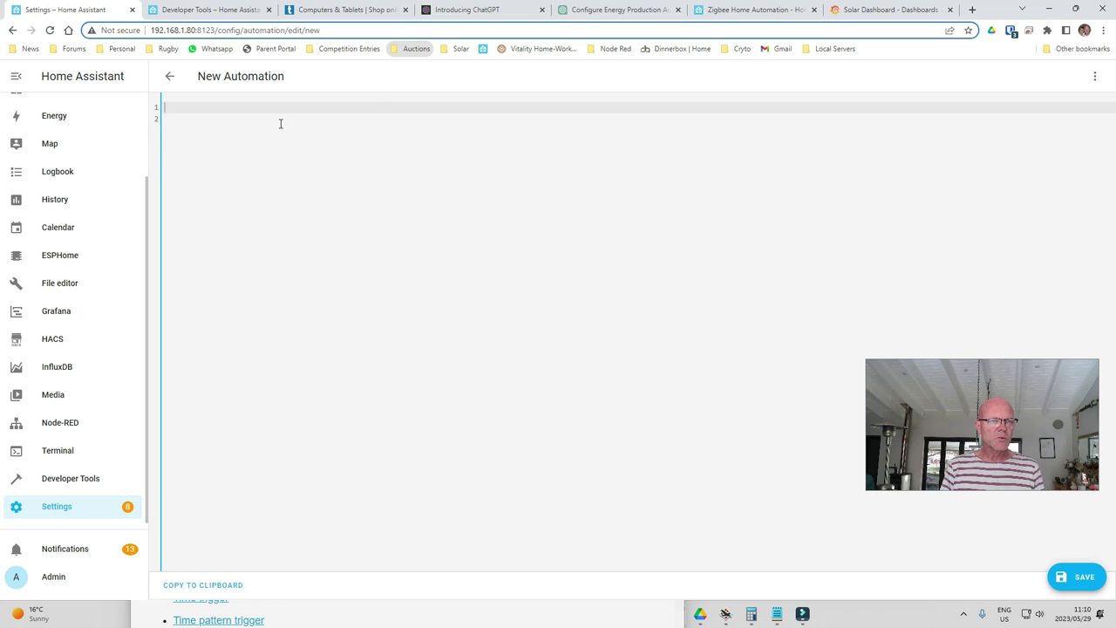
click(581, 12)
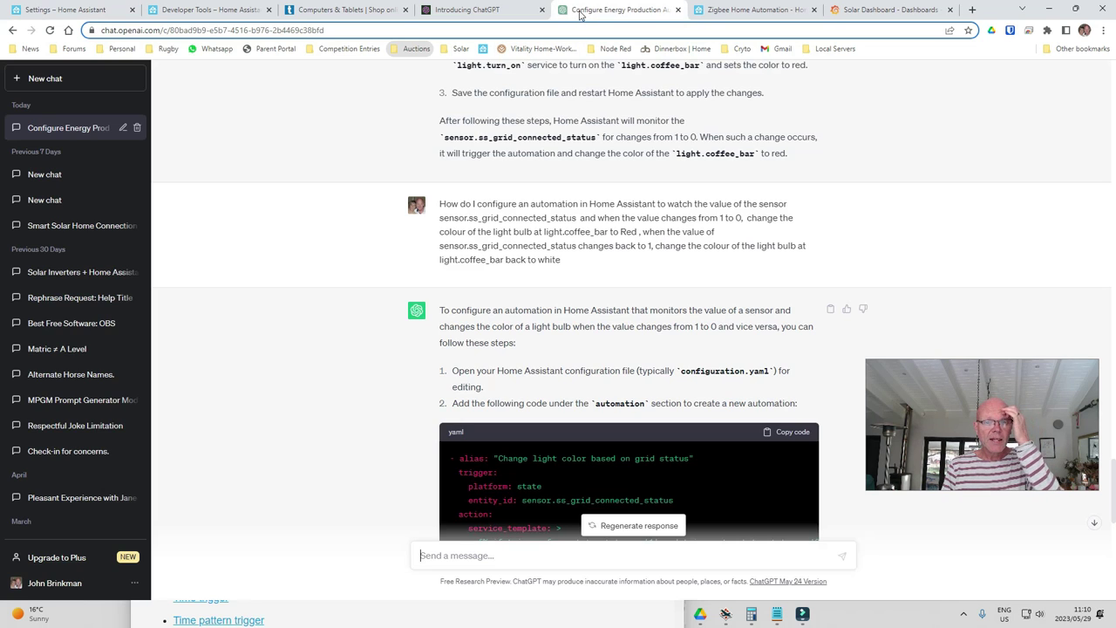
Step: Select and copy the earlier question about sensor.ss_grid_connected_status and the light colour
scroll(550, 397, down, 8)
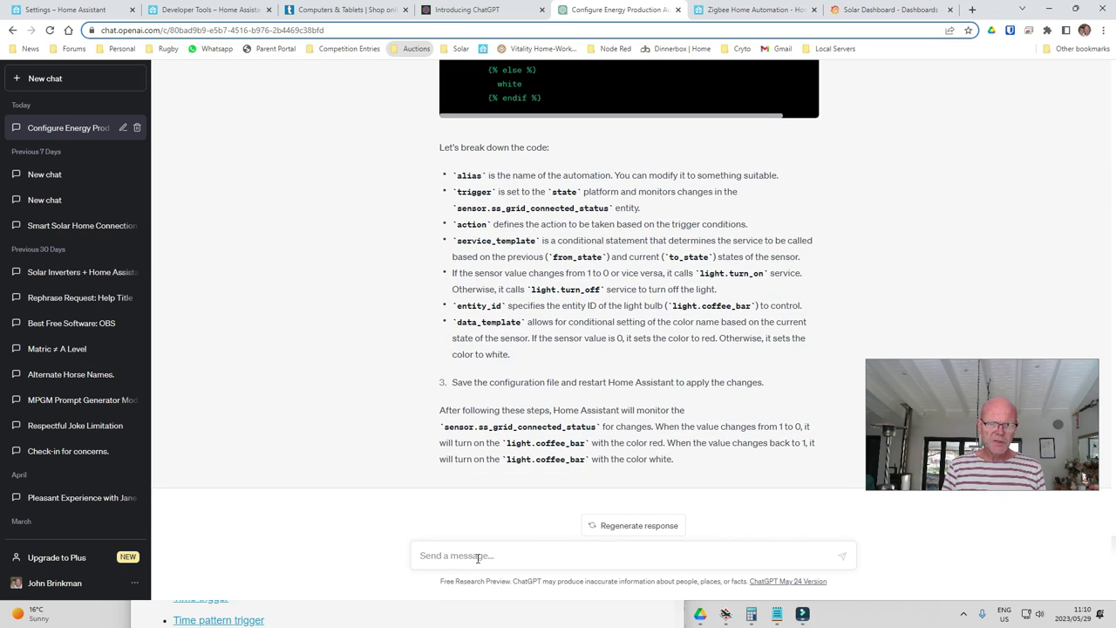
scroll(476, 558, up, 3)
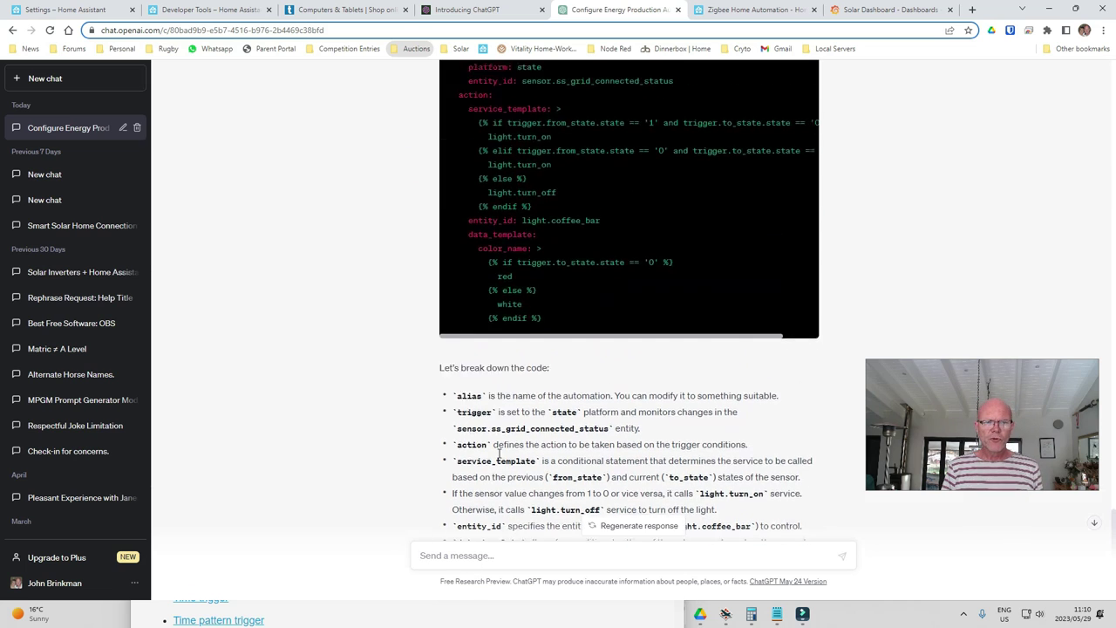
scroll(501, 524, down, 3)
scroll(555, 381, up, 5)
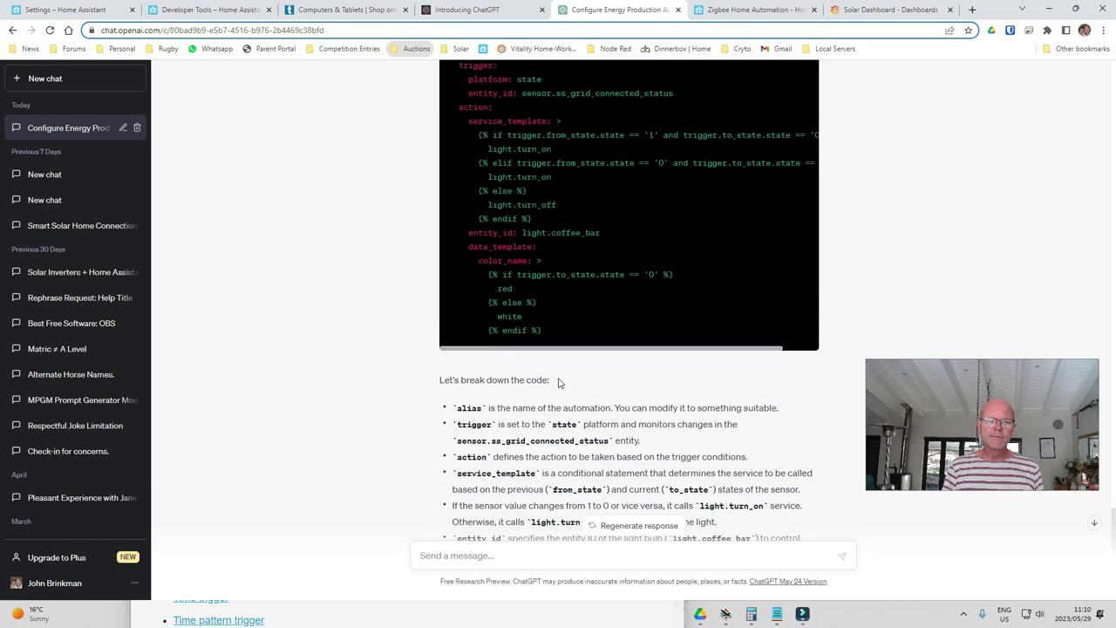
scroll(566, 381, up, 2)
scroll(566, 330, up, 2)
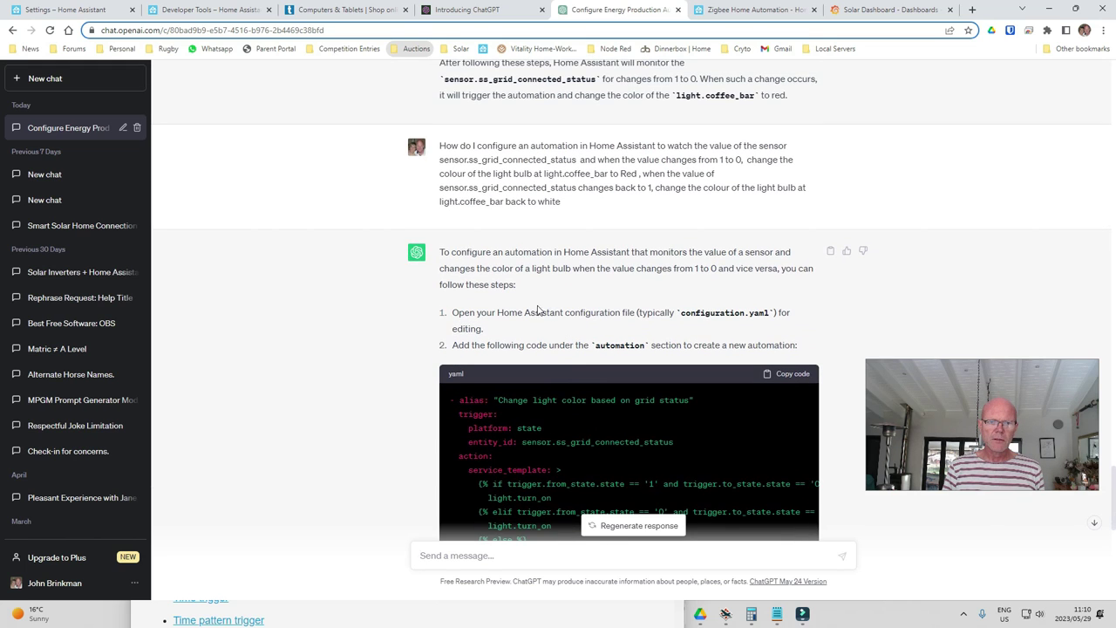
drag(572, 203, 441, 149)
key(ctrl+c)
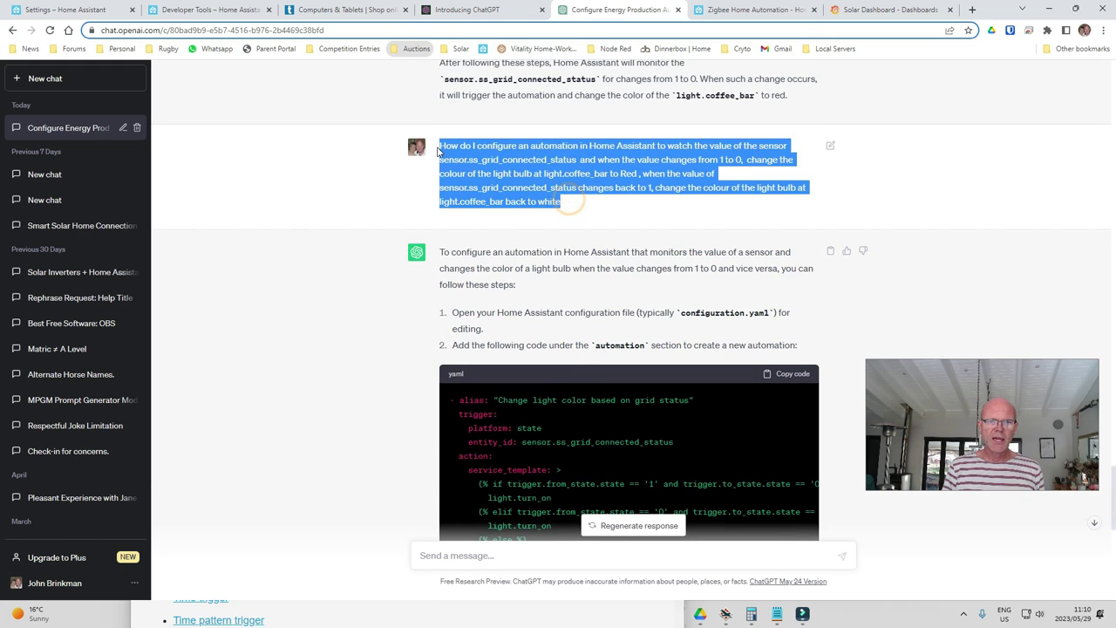
scroll(512, 330, down, 6)
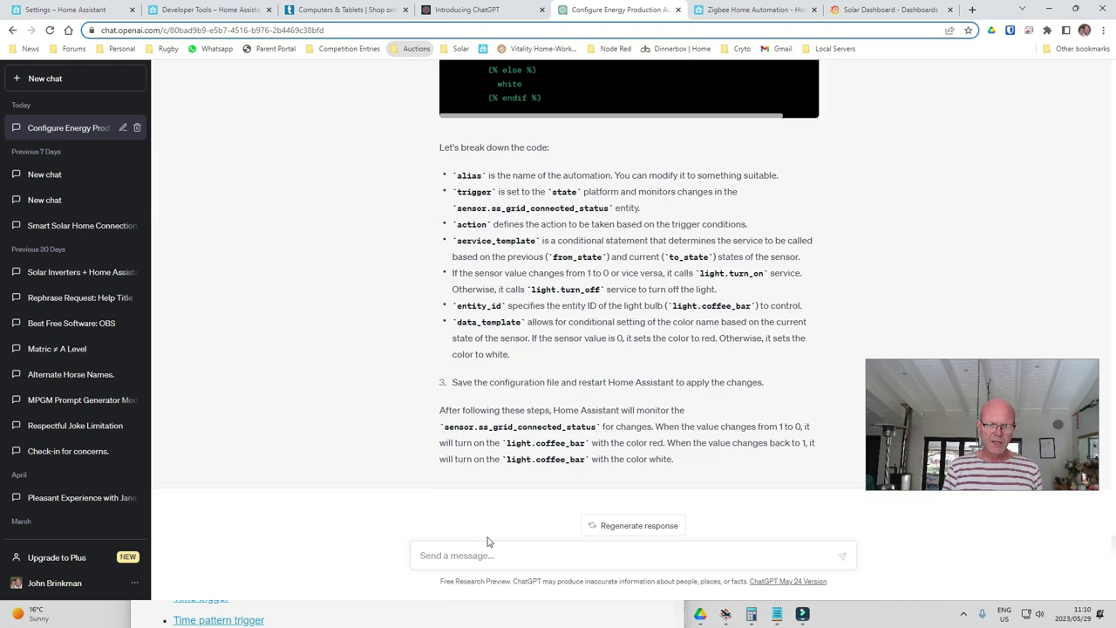
click(454, 561)
Step: Paste the copied question into a new message and delete its first light.coffee_bar entity id
key(ctrl+v)
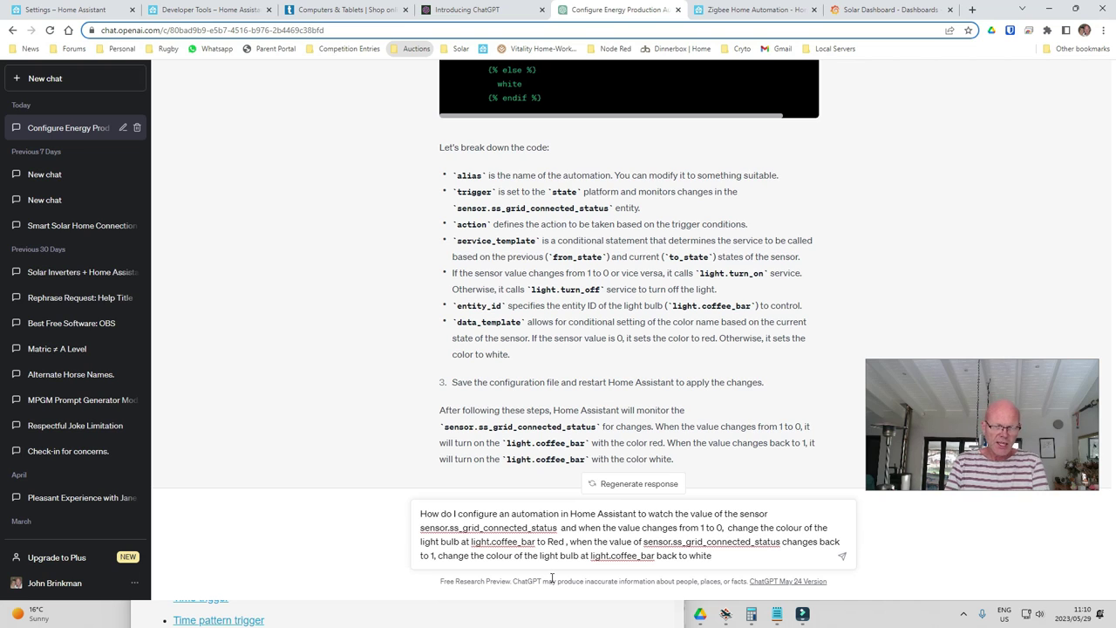
click(471, 541)
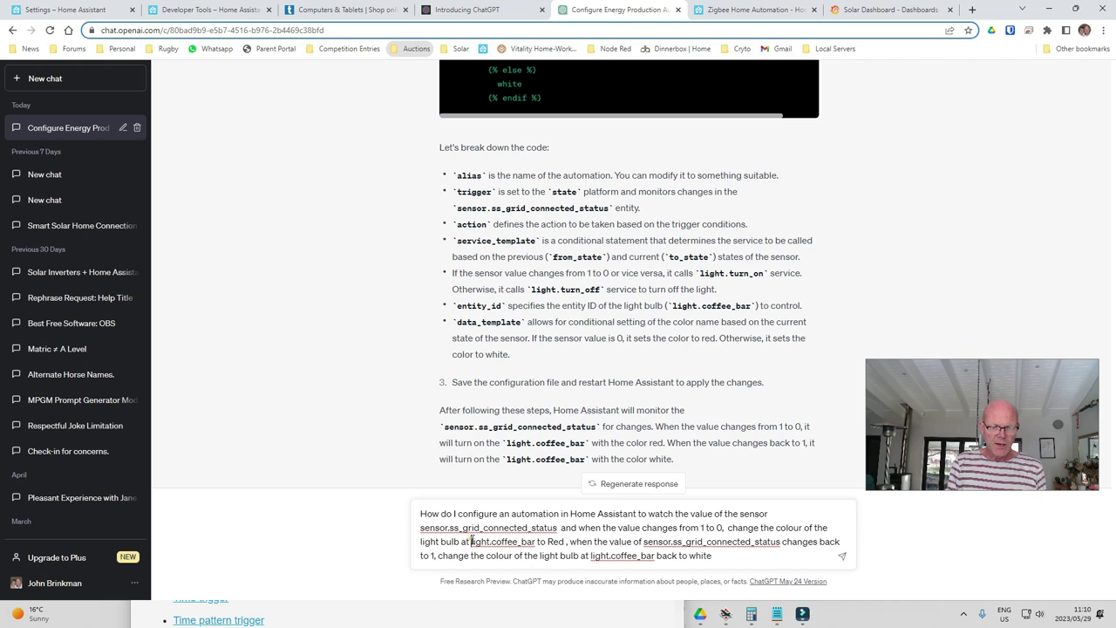
key(Delete)
key(Delete)
key(Delete)
key(Delete)
key(Delete)
key(Delete)
key(Delete)
key(Delete)
key(Delete)
key(Delete)
key(Delete)
key(Delete)
key(Delete)
key(Delete)
key(Delete)
key(Delete)
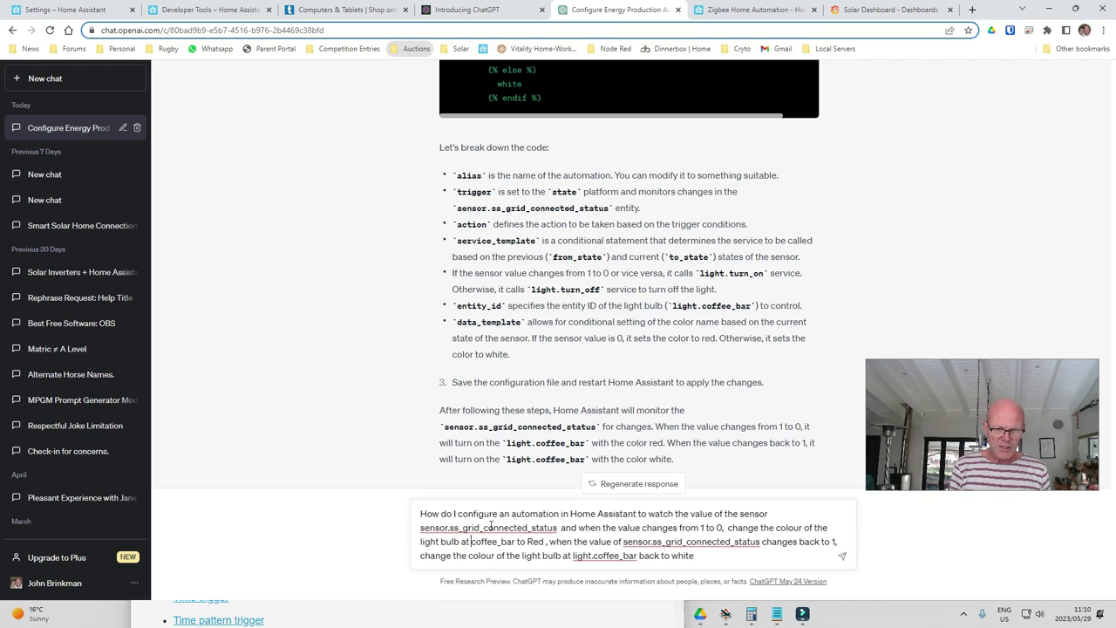
key(Delete)
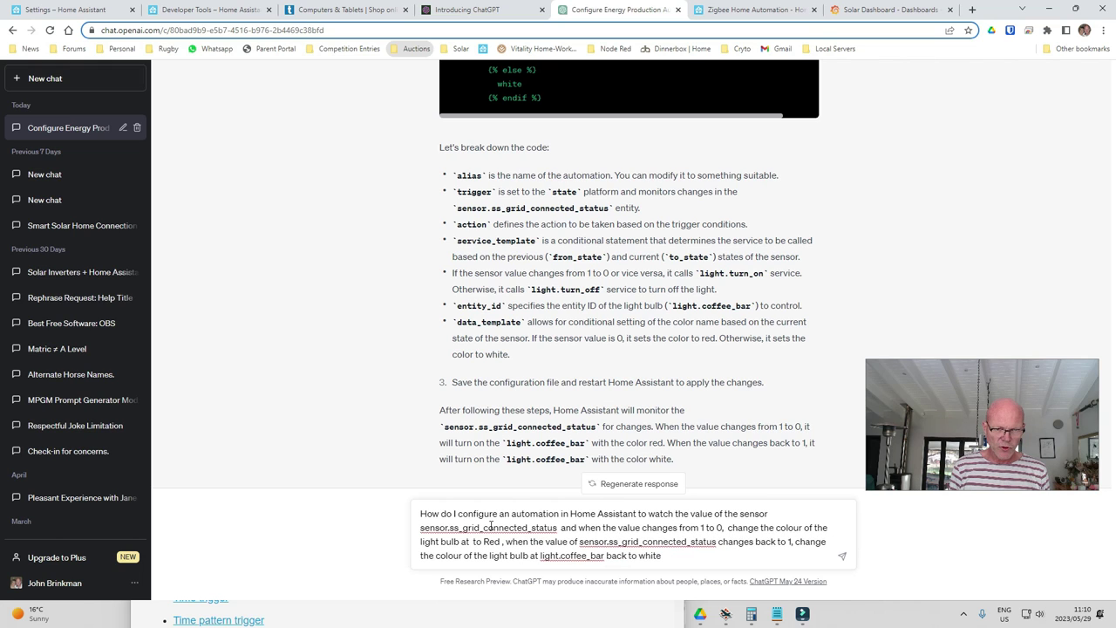
Step: Filter Developer Tools States for lights and copy light.horse_light, then return to ChatGPT
click(86, 11)
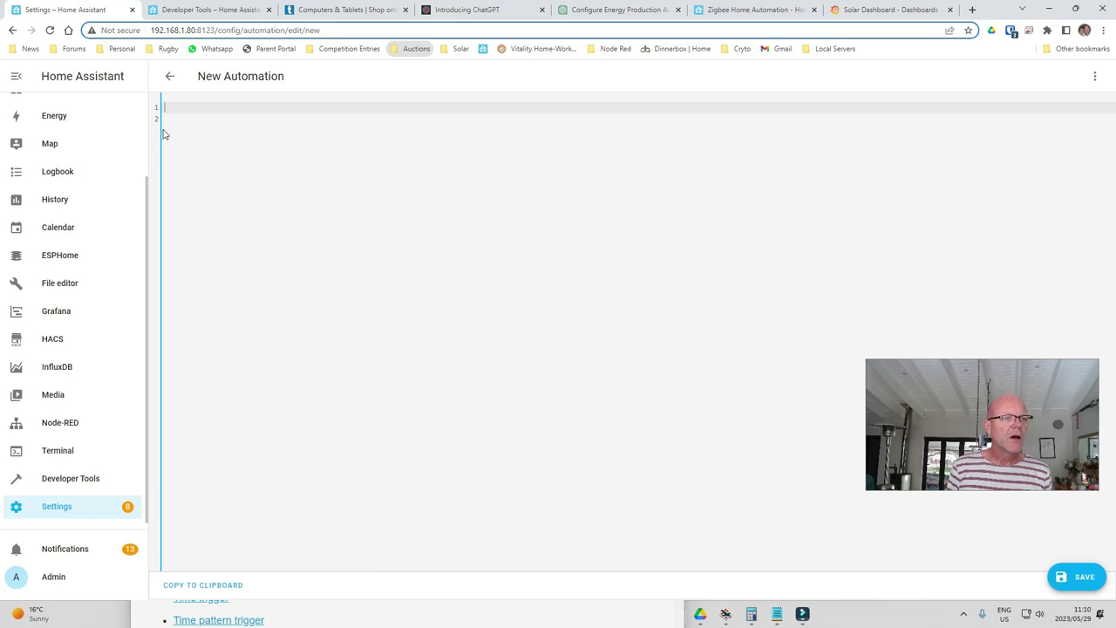
click(87, 478)
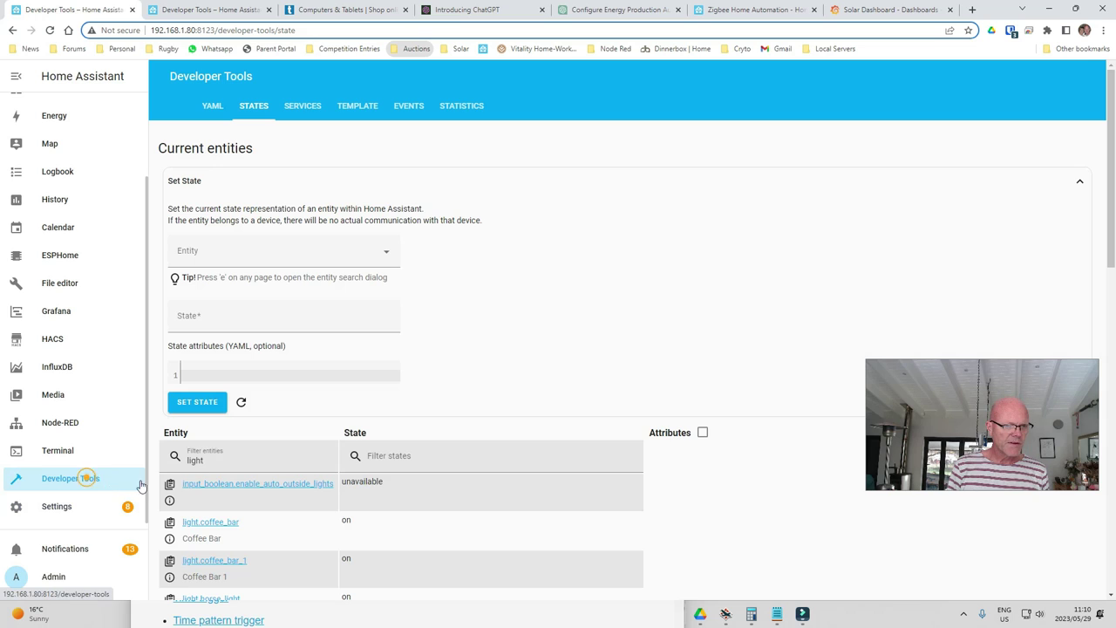
click(227, 460)
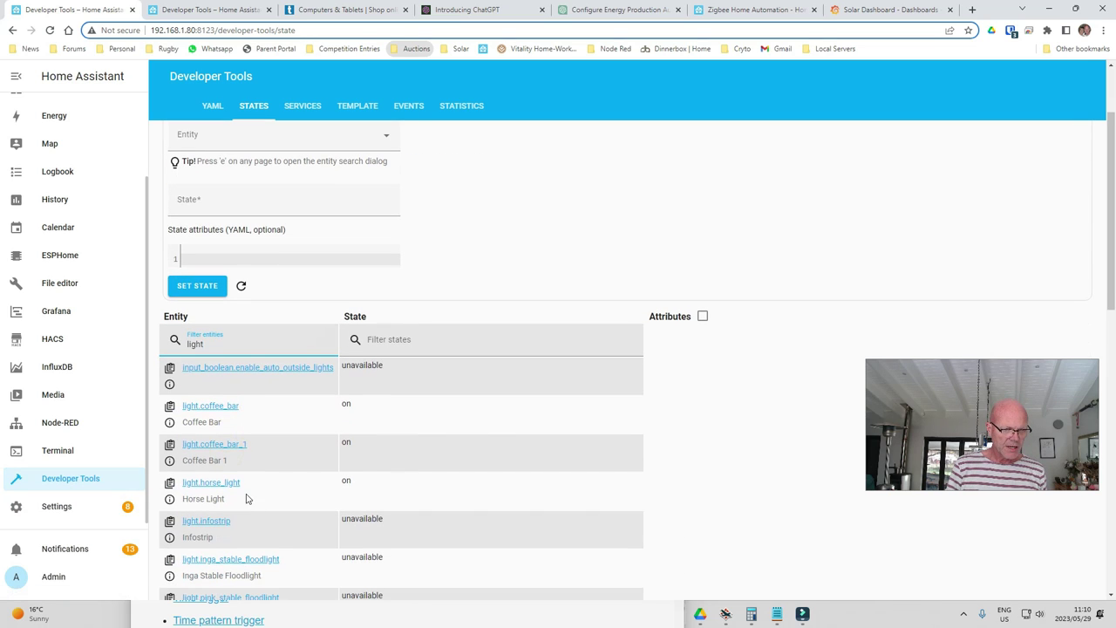
drag(244, 482, 182, 483)
key(ctrl+c)
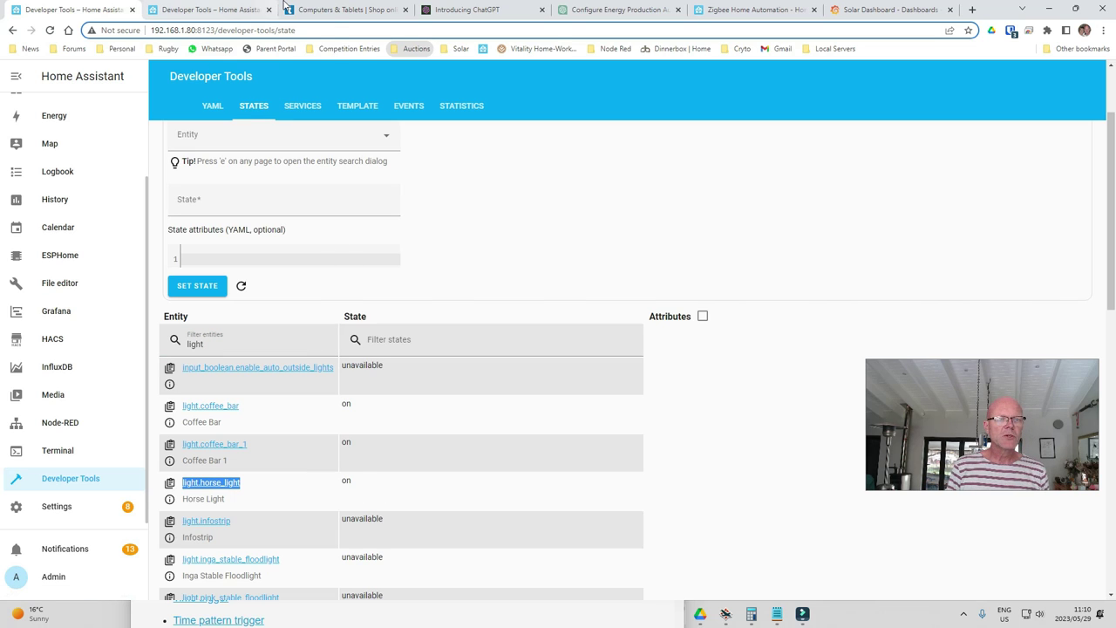
click(602, 12)
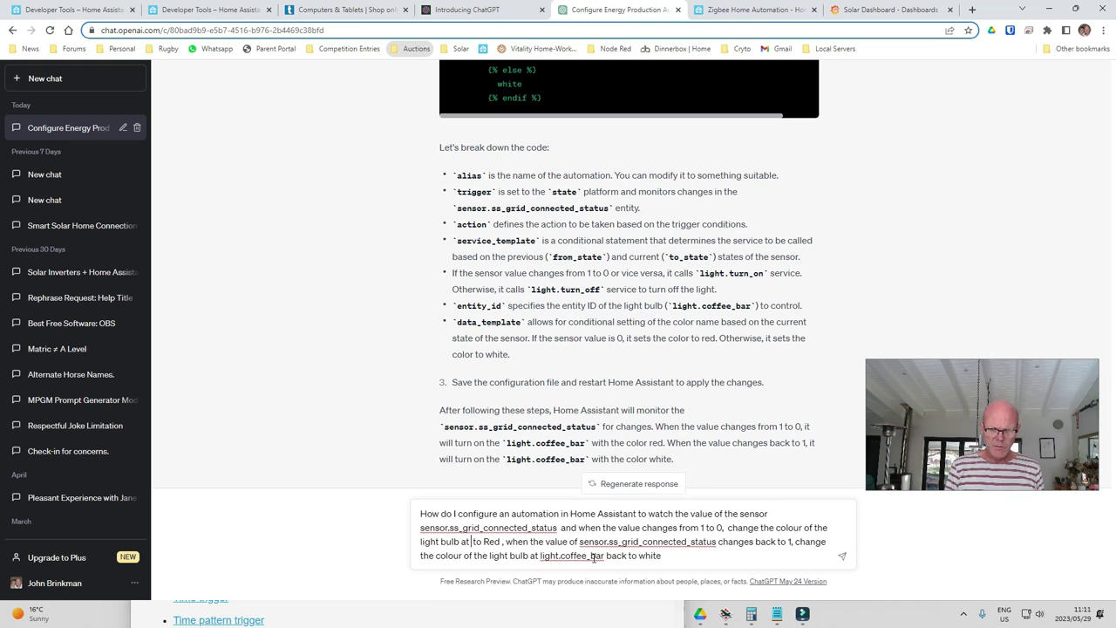
Step: Replace both light.coffee_bar references with light.horse_light and send the revised question to ChatGPT
key(ctrl+v)
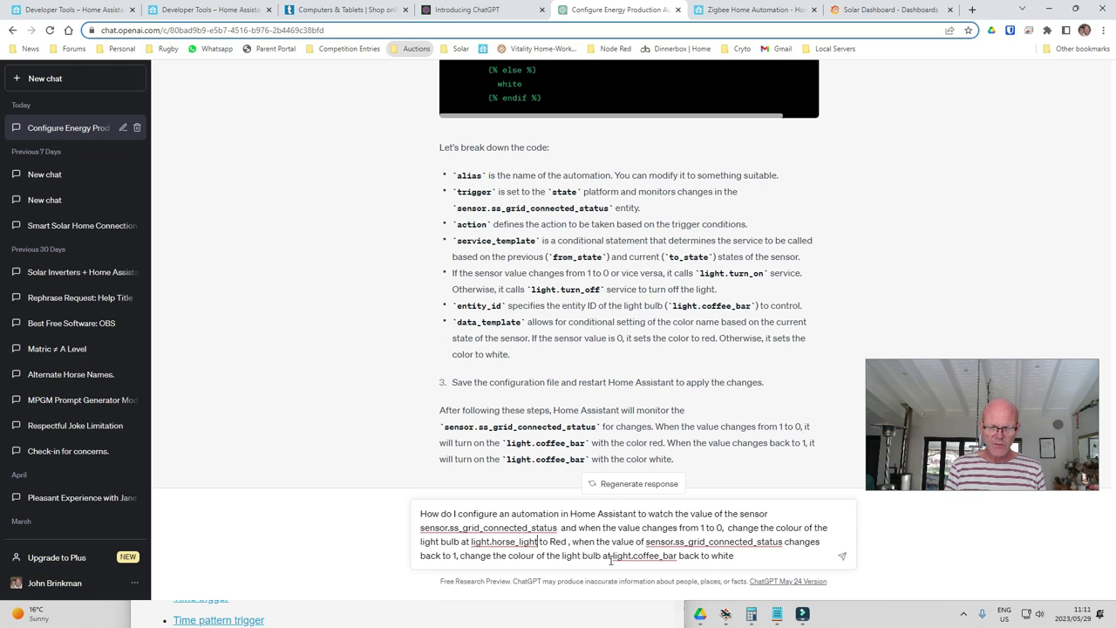
text(horse_light)
key(Delete)
key(Delete)
key(Delete)
key(Delete)
key(Delete)
key(Delete)
key(Delete)
key(Delete)
key(Delete)
key(Delete)
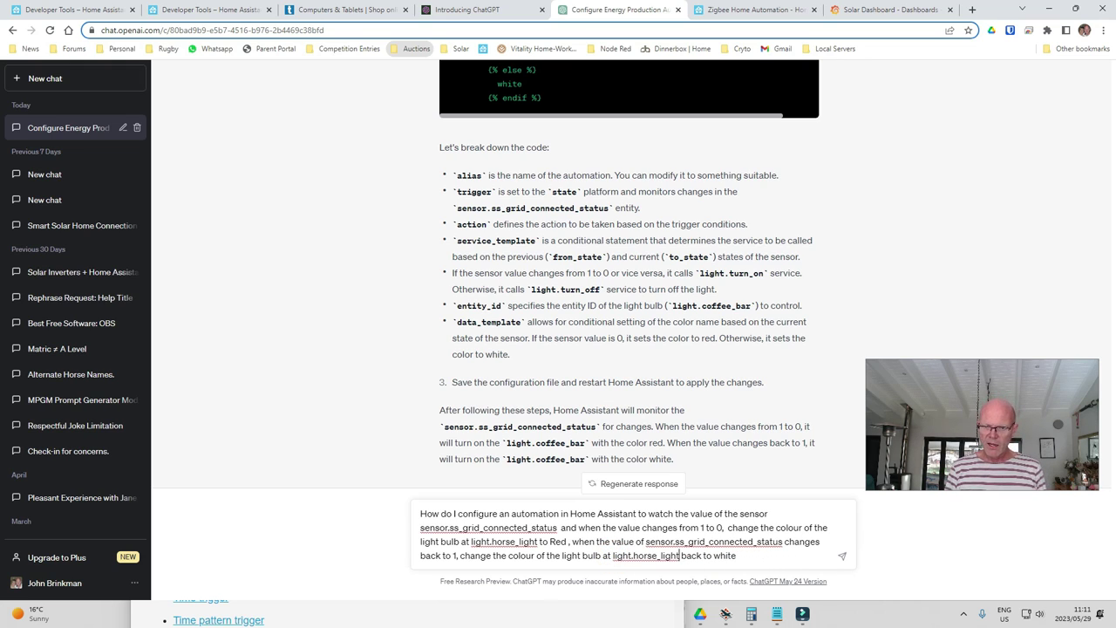
click(841, 557)
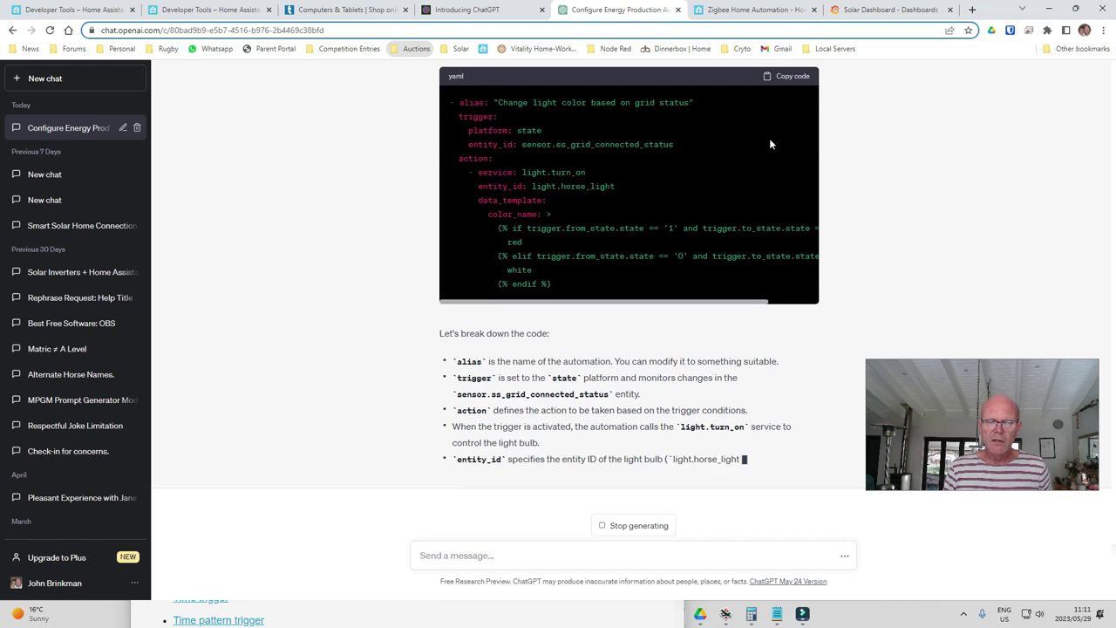
Step: Copy ChatGPT's horse-light automation YAML and return to Home Assistant's Developer Tools states page
scroll(733, 240, up, 2)
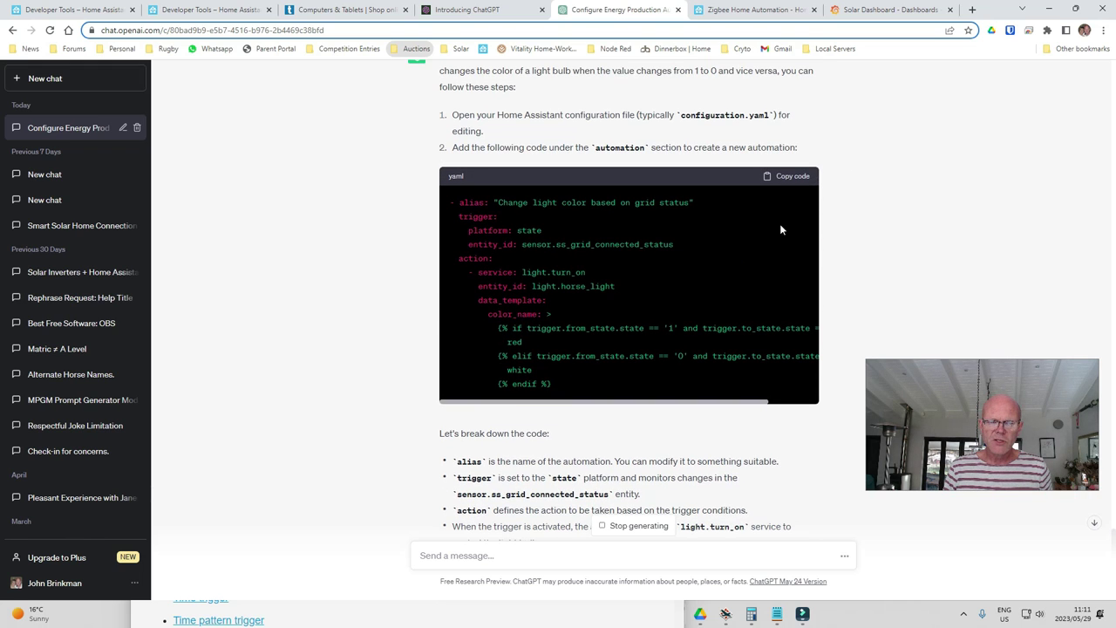
click(790, 177)
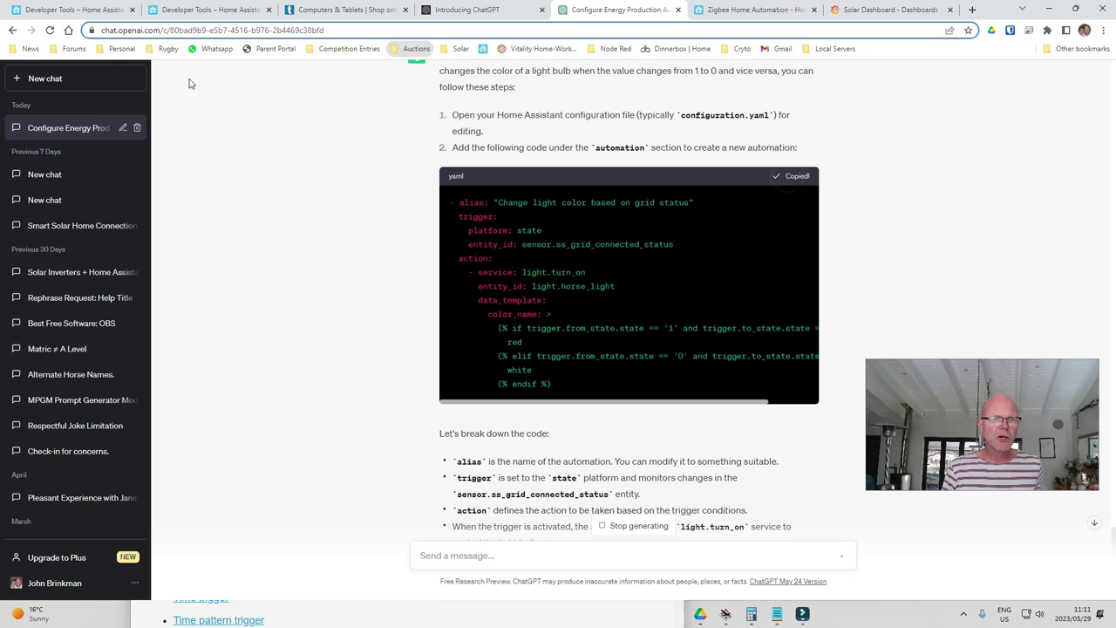
click(200, 12)
click(92, 12)
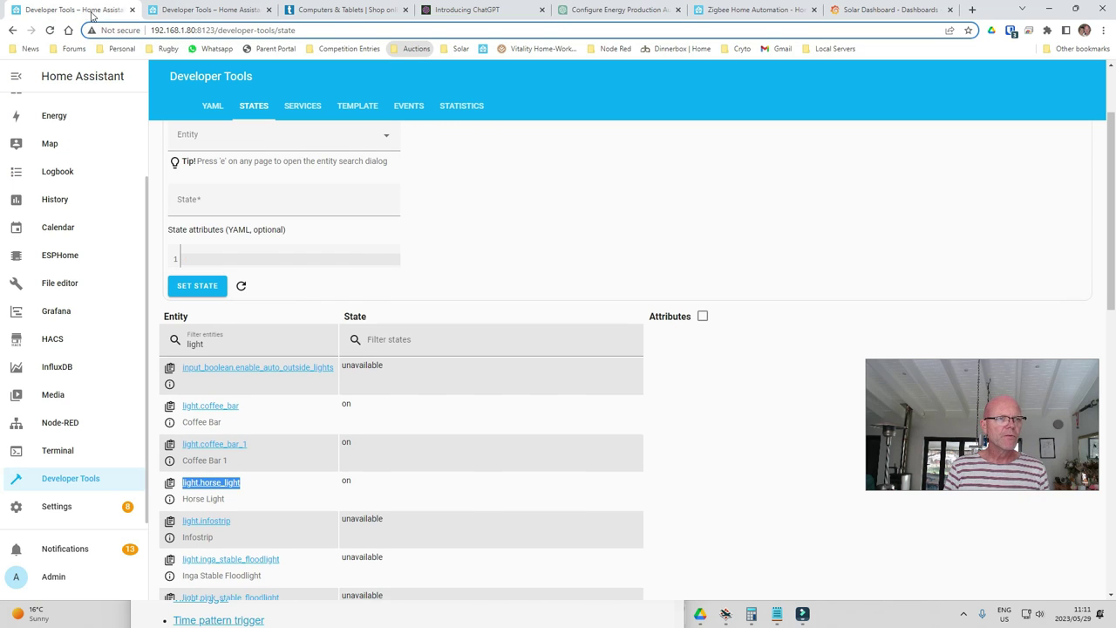
Step: Create a new automation from scratch under Automations & Scenes and switch it to YAML editing
click(51, 511)
click(562, 367)
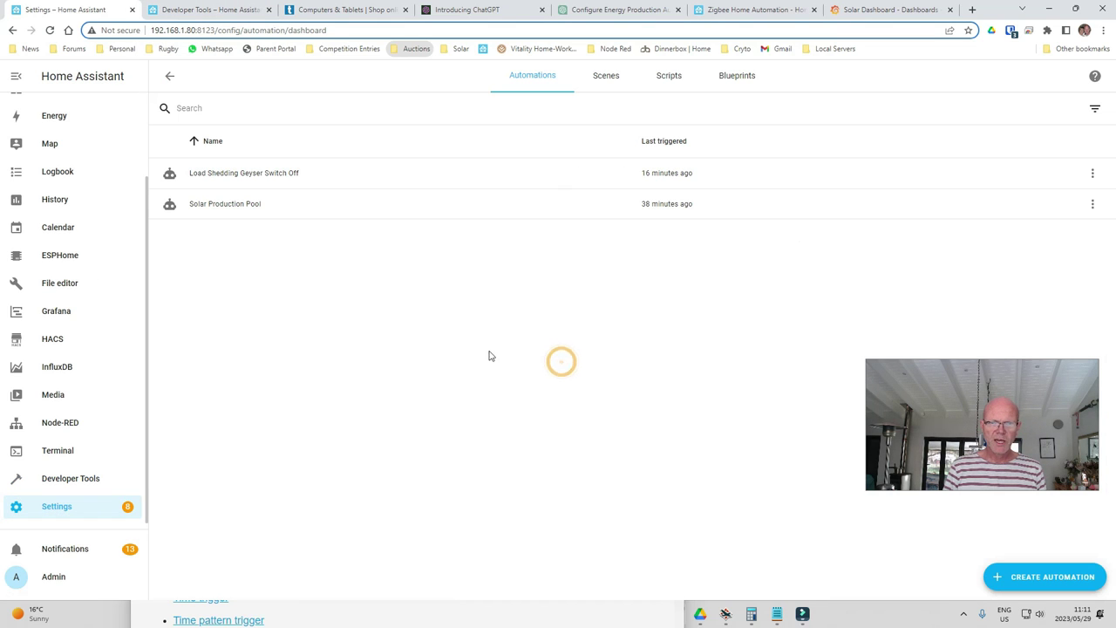
click(1051, 576)
click(511, 298)
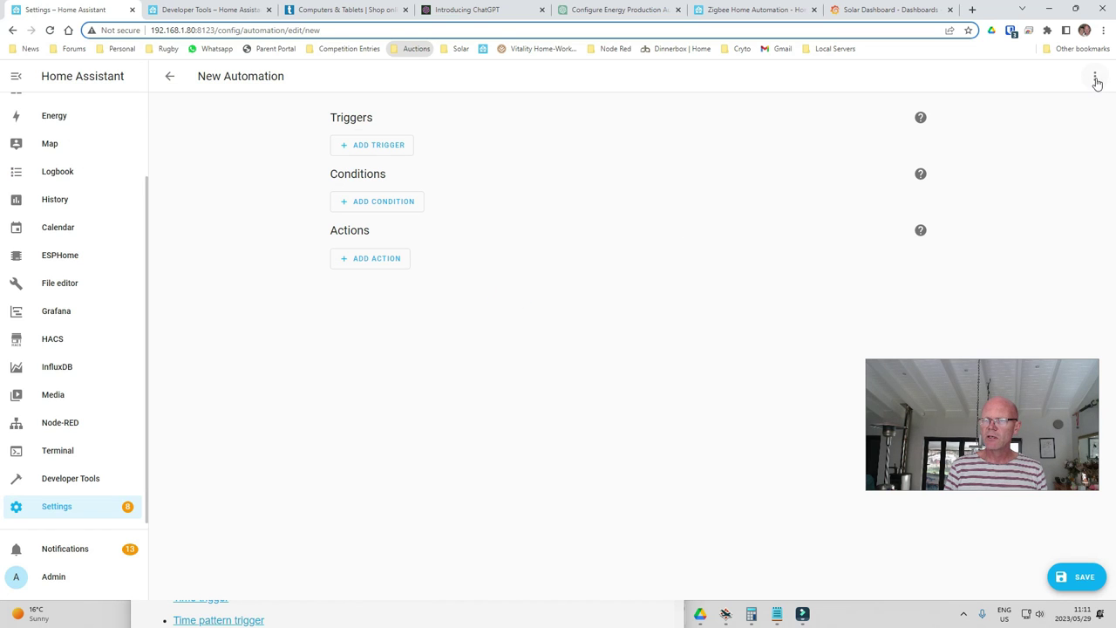
click(1095, 77)
click(1054, 275)
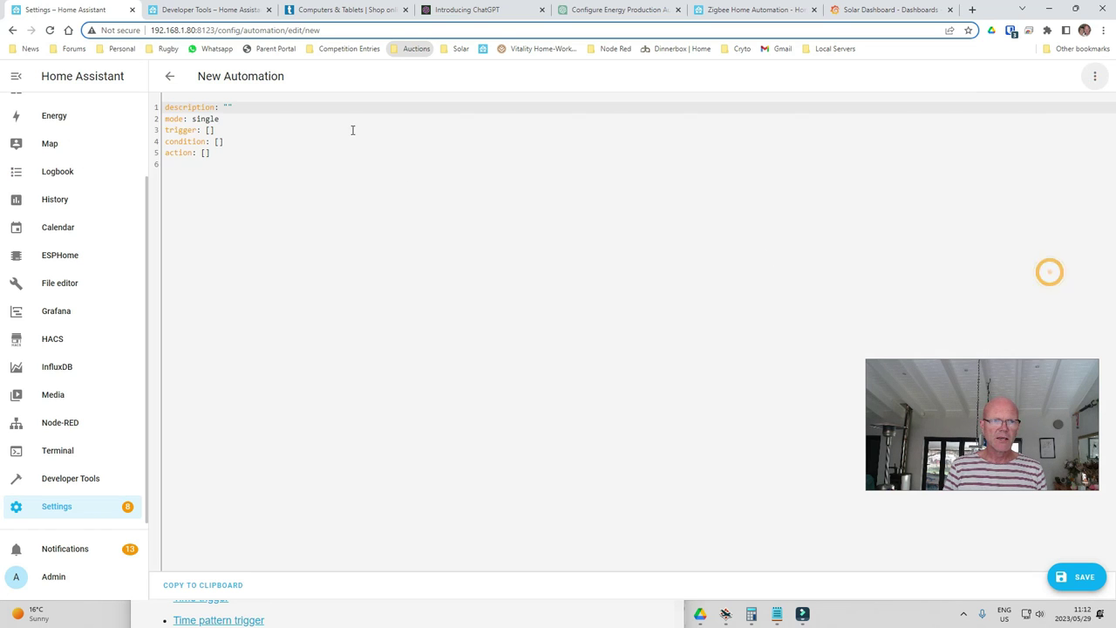
Step: Replace the default YAML with ChatGPT's code, remove the leading dash and stray indent, then save
drag(217, 162, 162, 106)
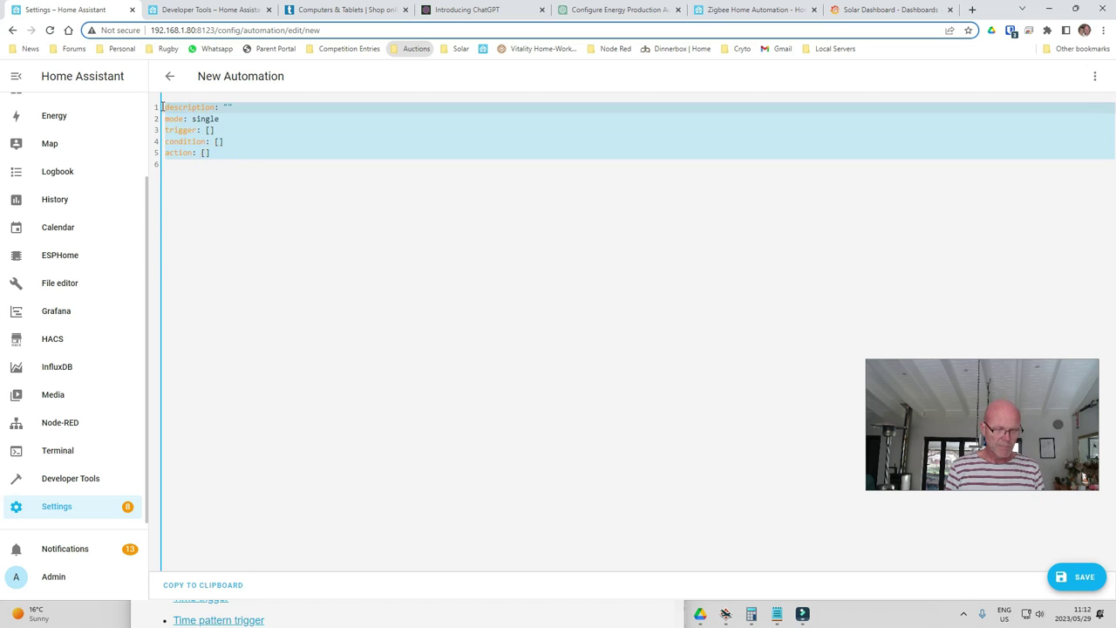
key(ctrl+v)
key(Up)
key(Up)
key(Up)
key(Up)
key(Up)
key(Up)
key(Up)
key(Up)
key(Up)
key(Up)
key(Up)
key(Up)
key(Up)
key(Up)
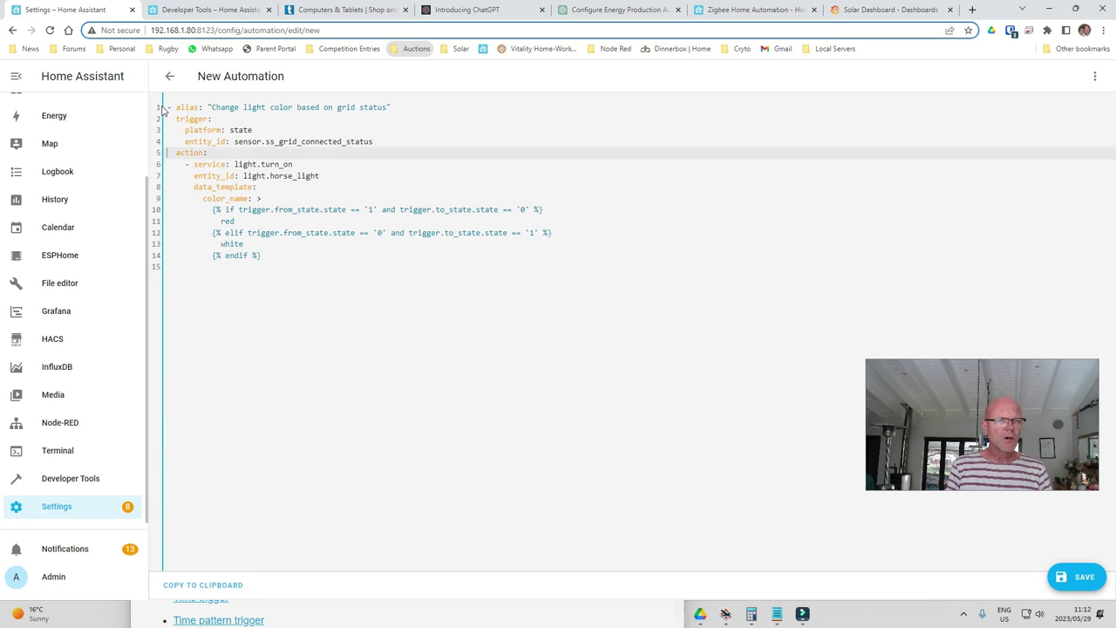
key(Delete)
key(Delete)
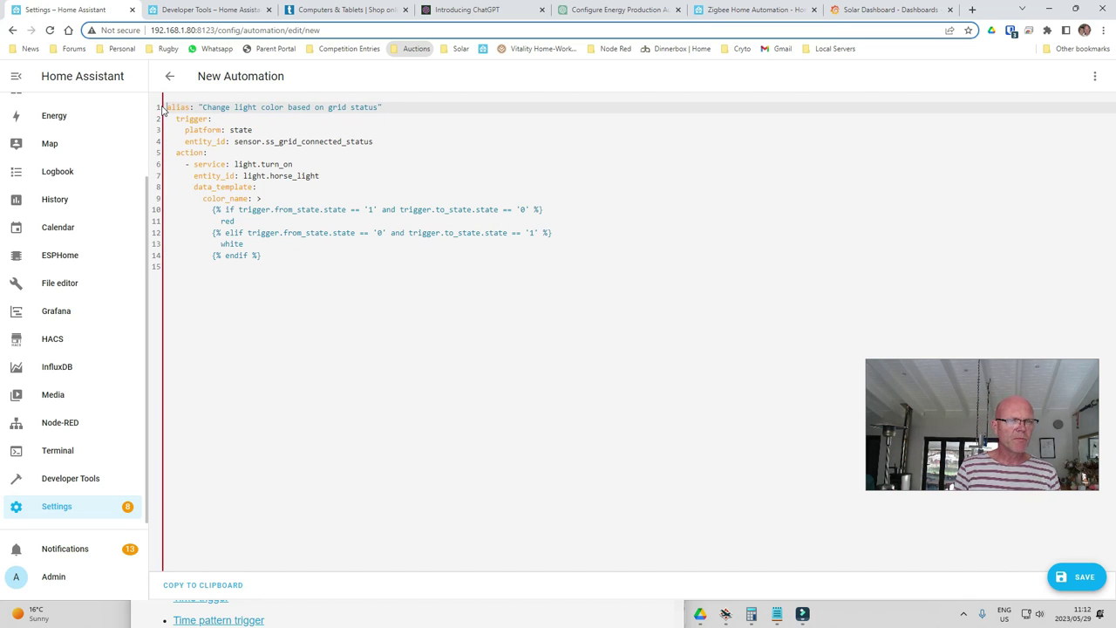
key(Down)
key(Down)
key(Down)
key(Delete)
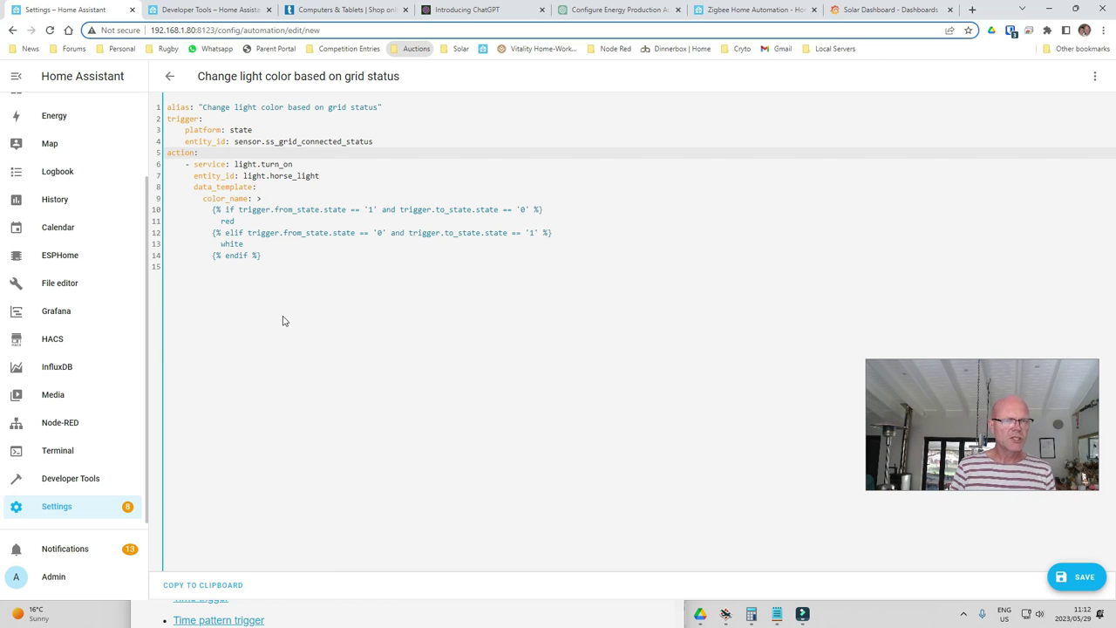
click(181, 164)
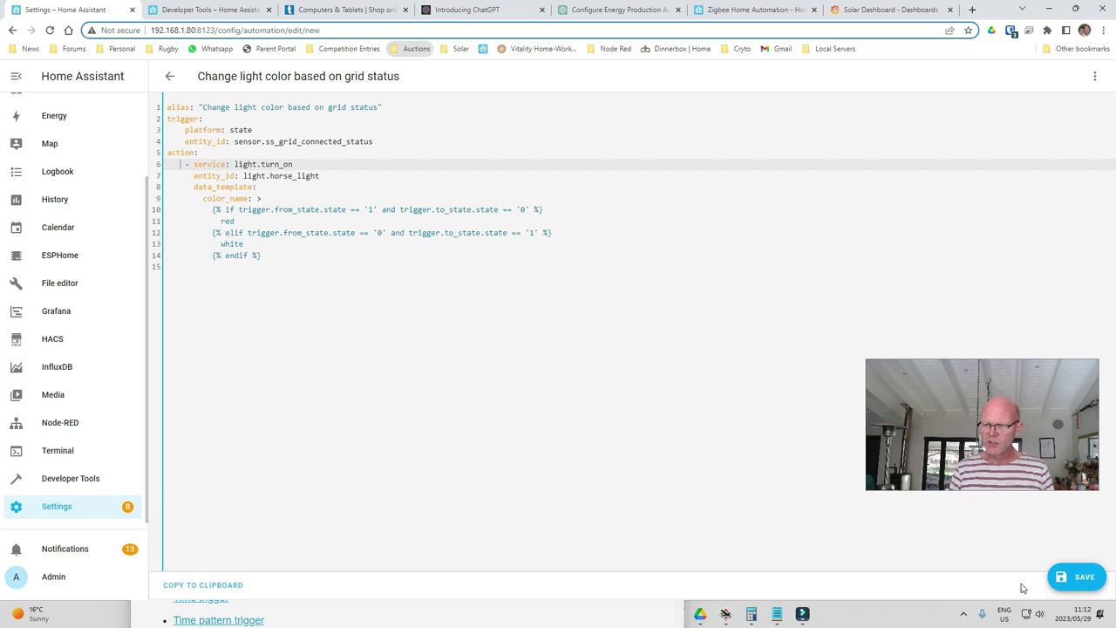
click(1082, 577)
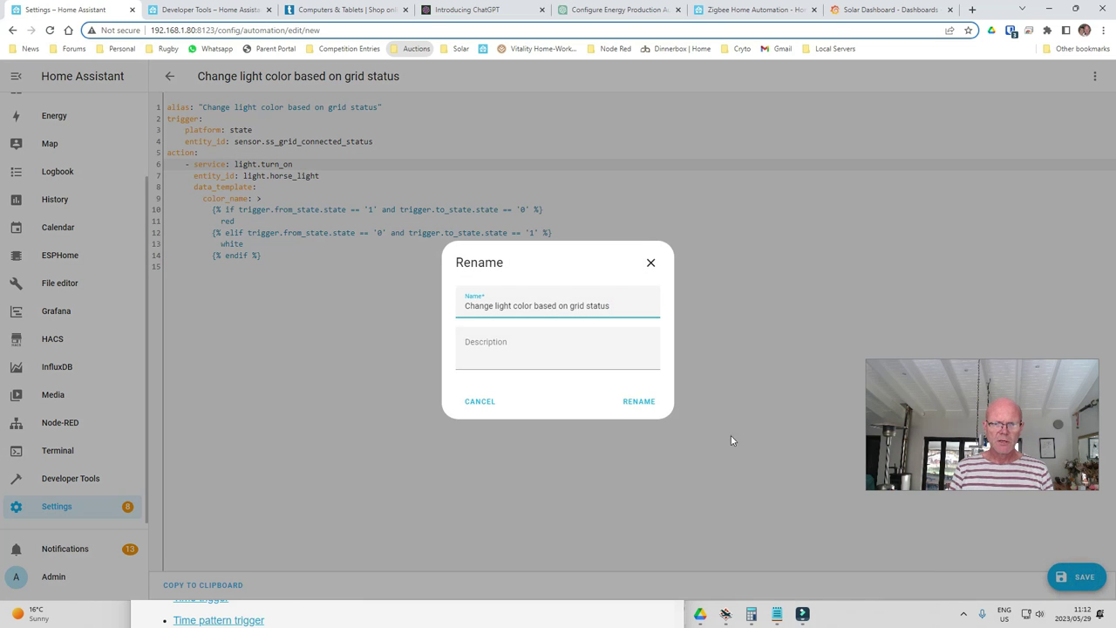
Step: Confirm the name 'Change light color based on grid status' and go back to the automations list
click(645, 403)
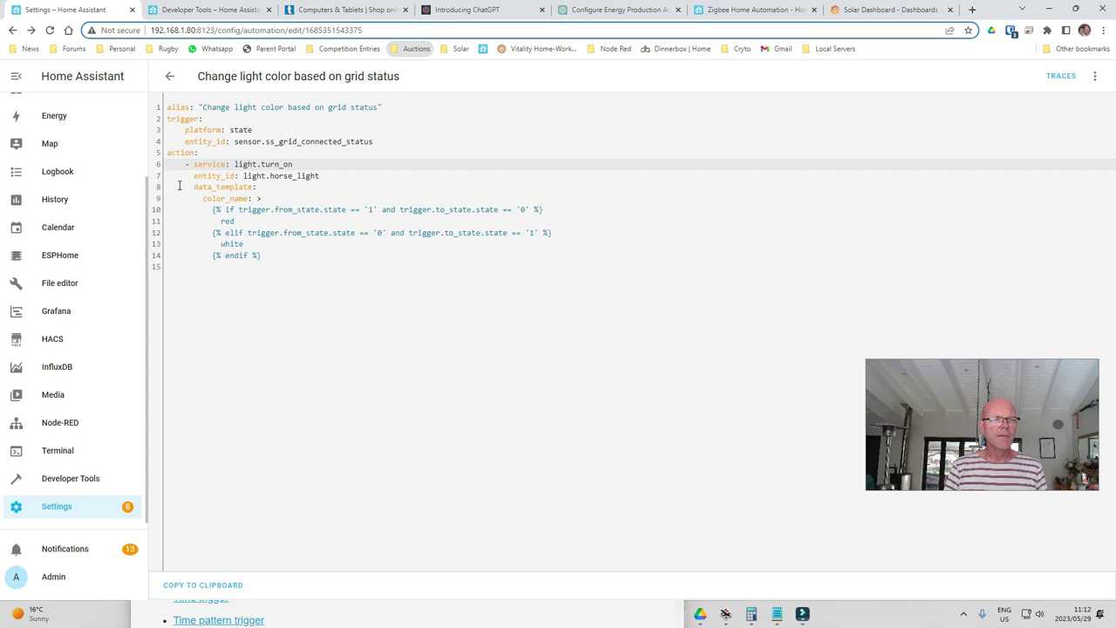
click(169, 80)
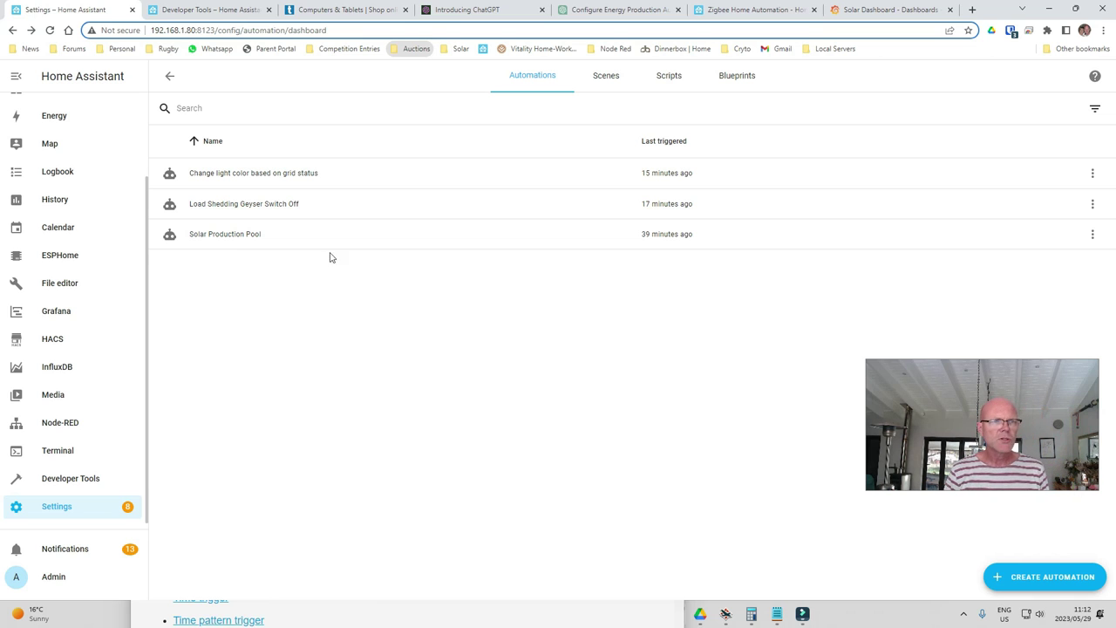
Step: Check the Grid Status bar on the Inverter dashboards, ending on the main Inverter dashboard
scroll(114, 235, up, 2)
click(65, 109)
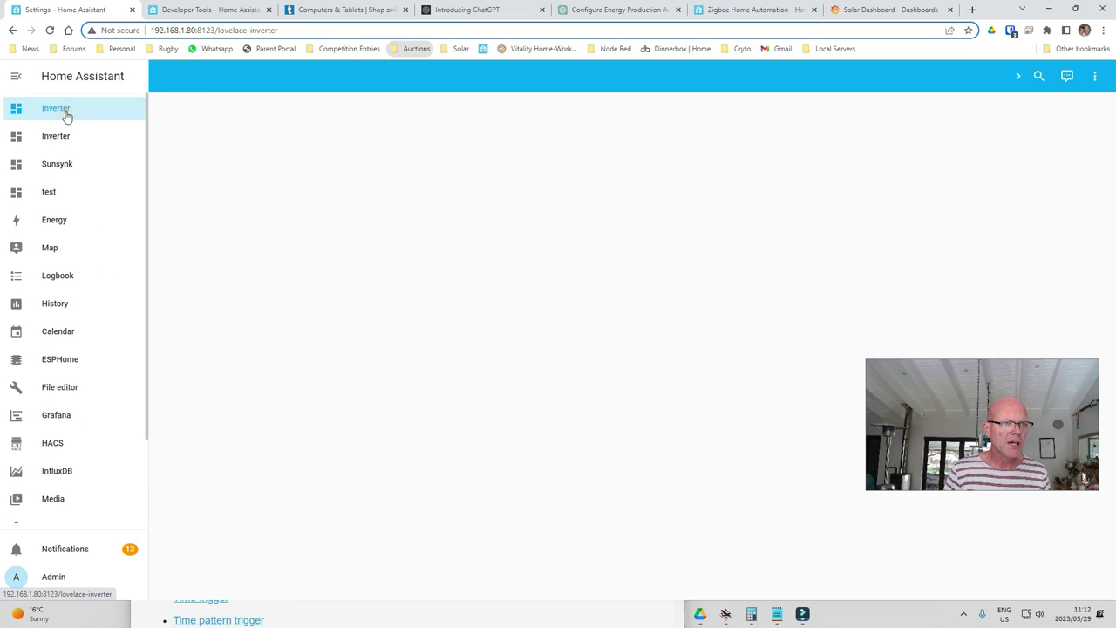
click(63, 136)
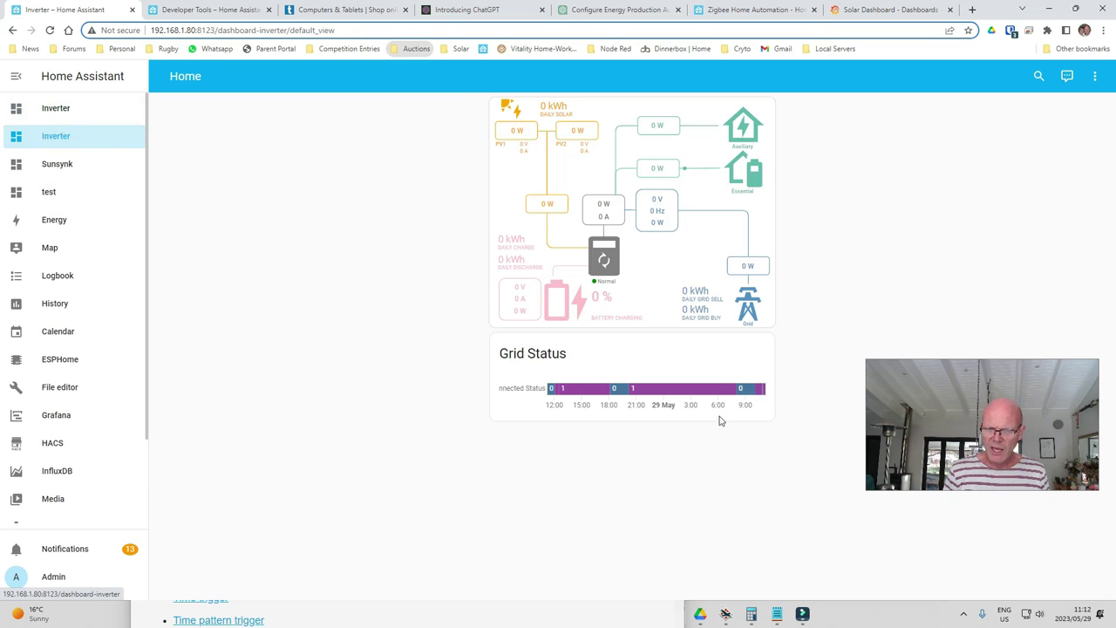
mouse_move(752, 393)
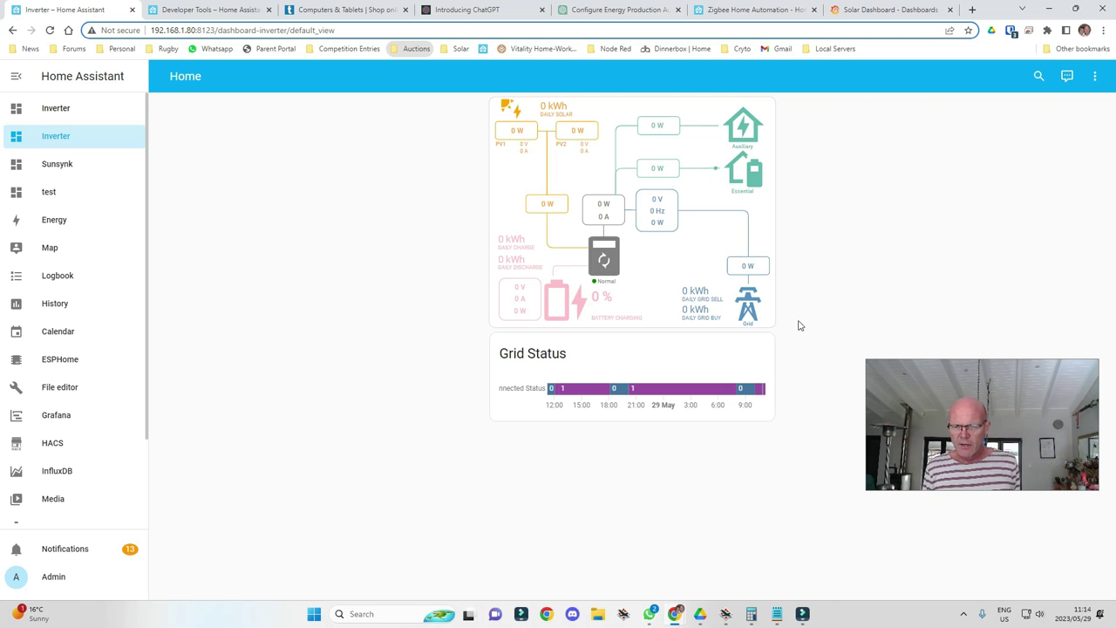
mouse_move(768, 394)
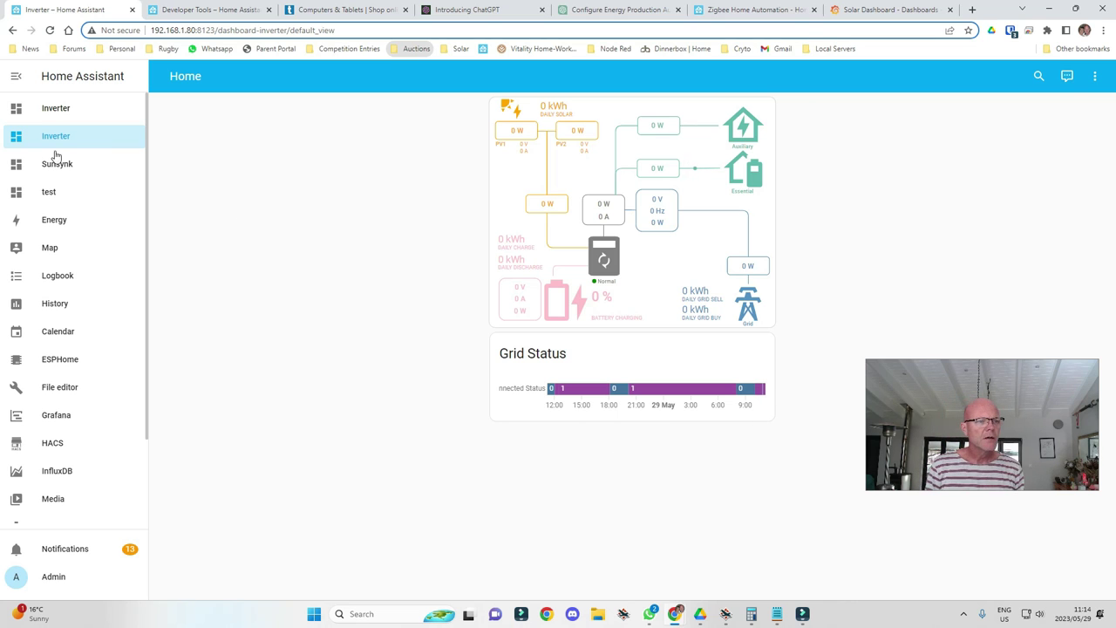
click(57, 121)
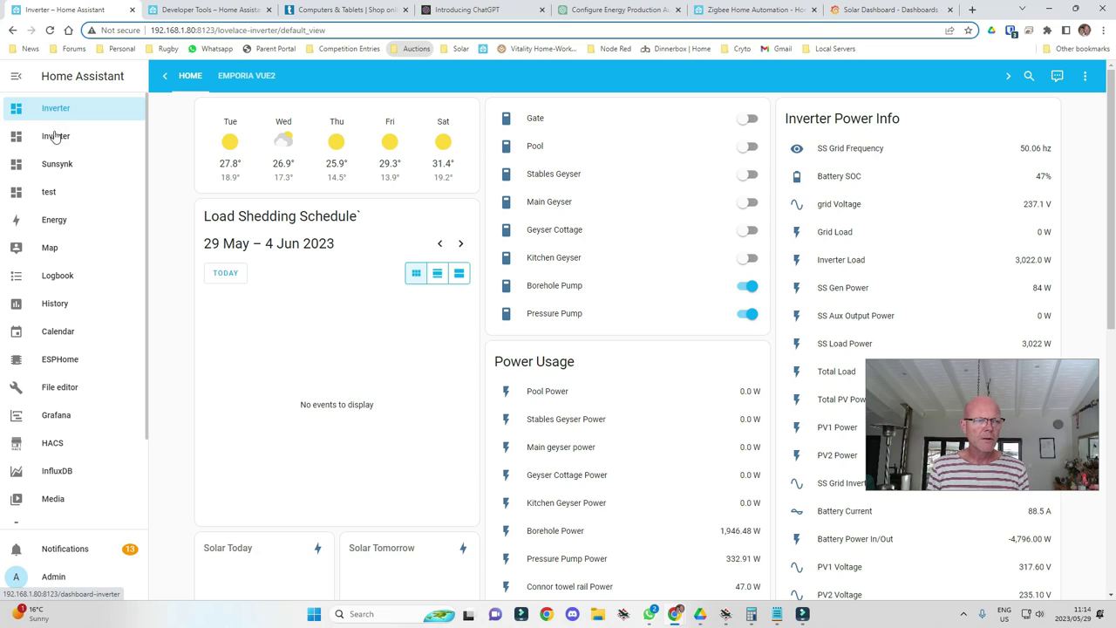
Step: Revisit the Grid Status Inverter dashboard, then go to Home Assistant Settings
click(56, 138)
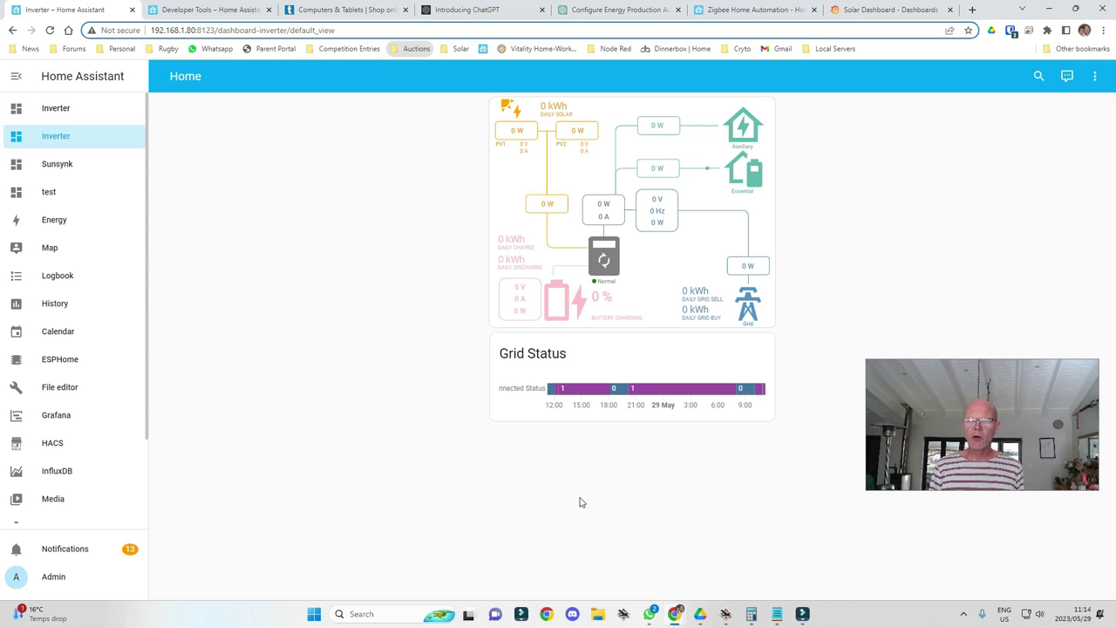
scroll(76, 501, down, 2)
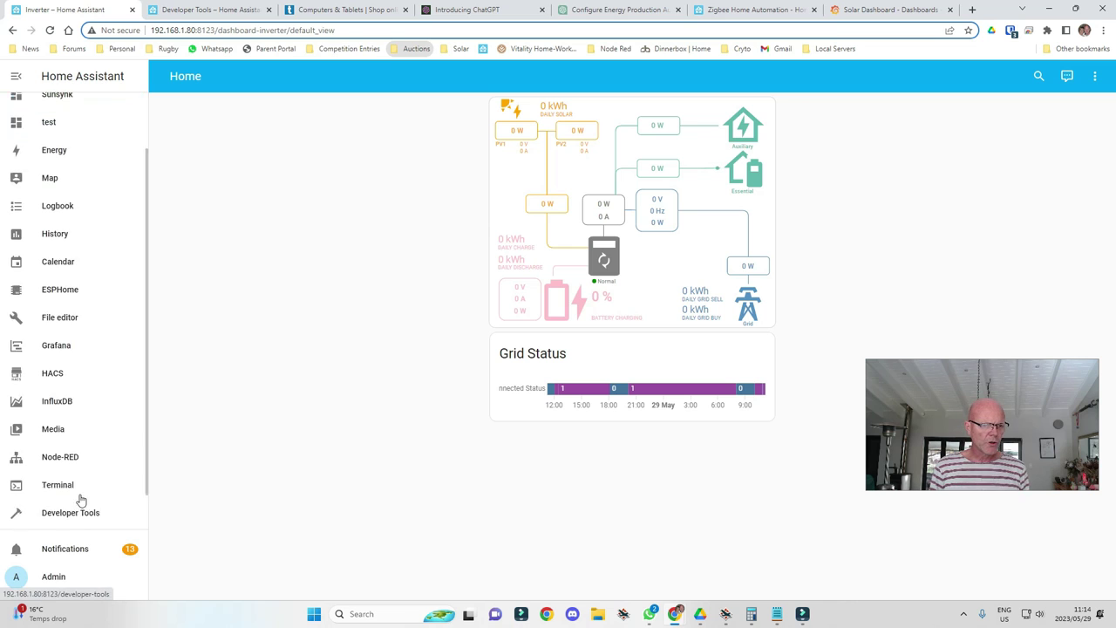
click(62, 510)
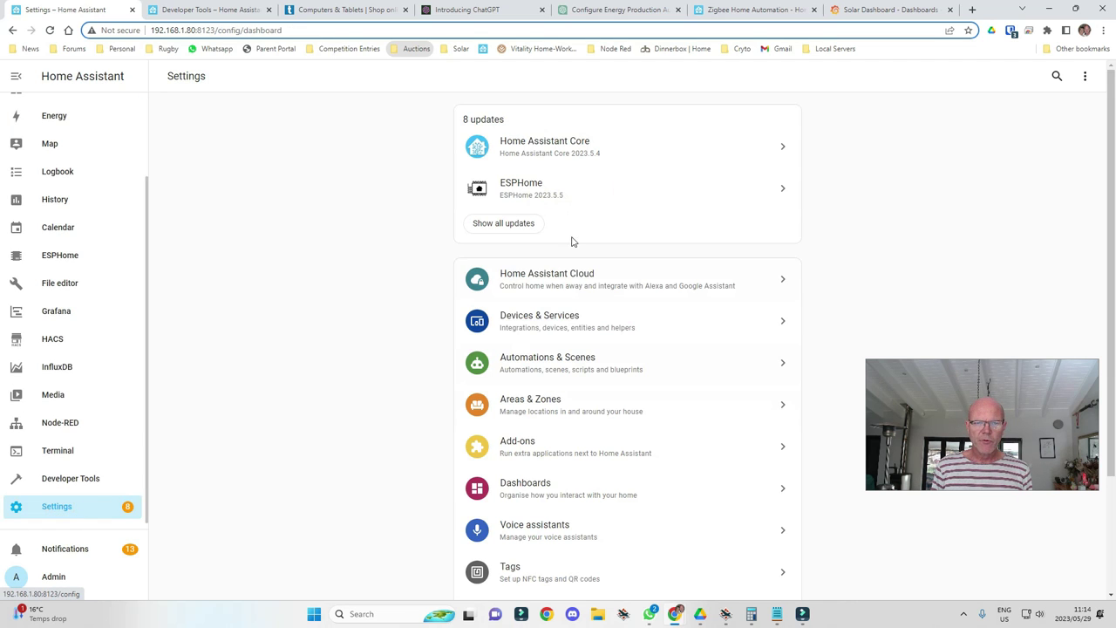
Step: Open Automations & Scenes, then the Load Shedding Geyser Switch Off automation
click(552, 361)
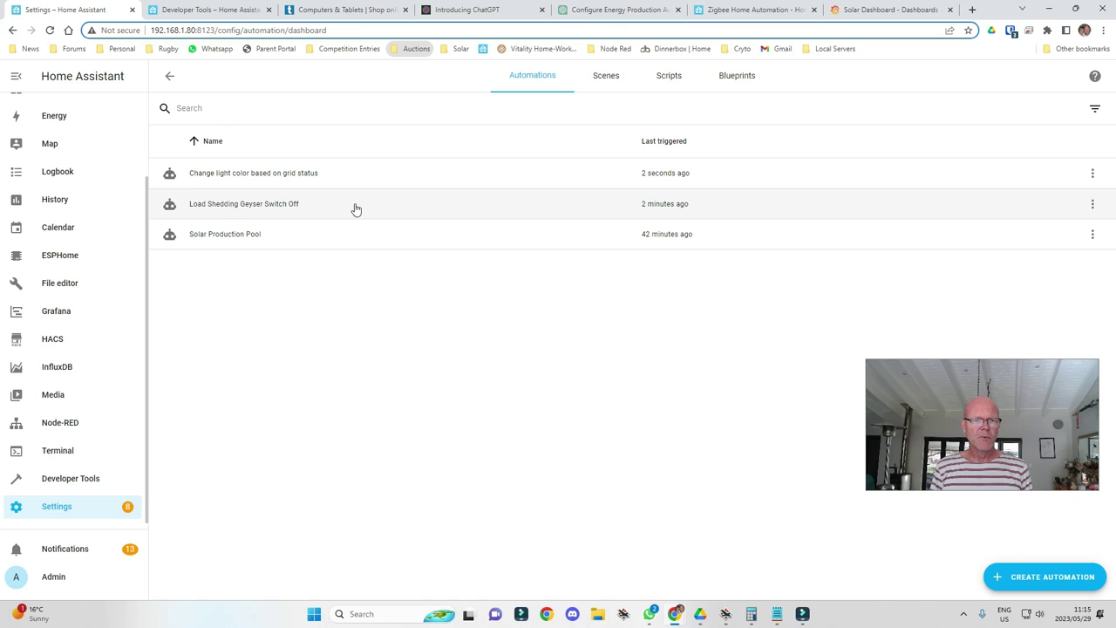
click(353, 206)
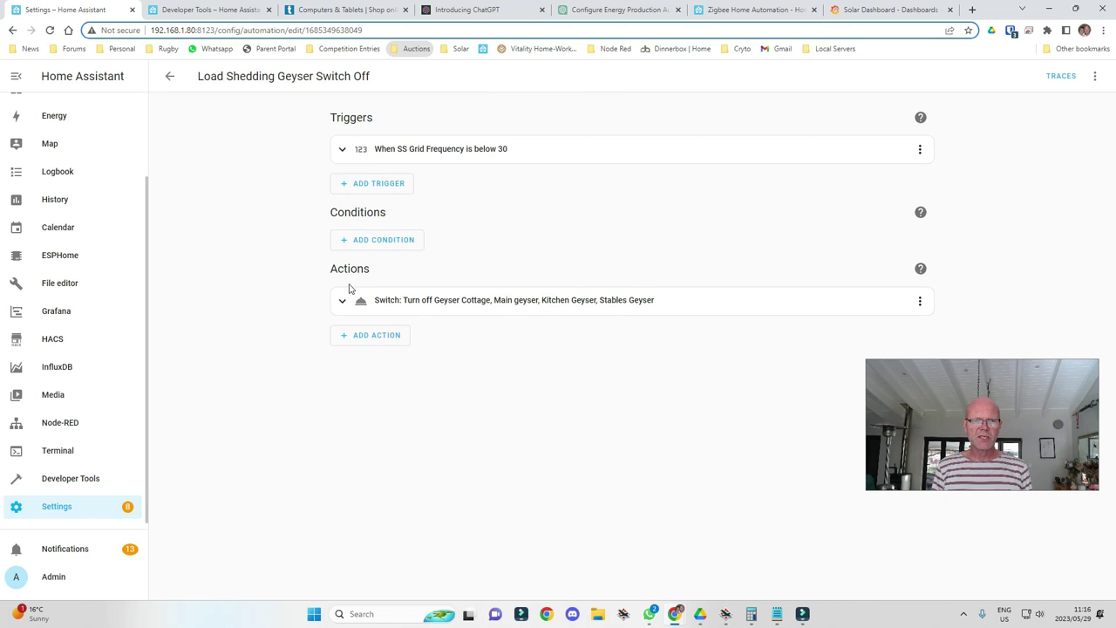
Step: Display the Load Shedding Geyser Switch Off automation in YAML mode
click(1096, 76)
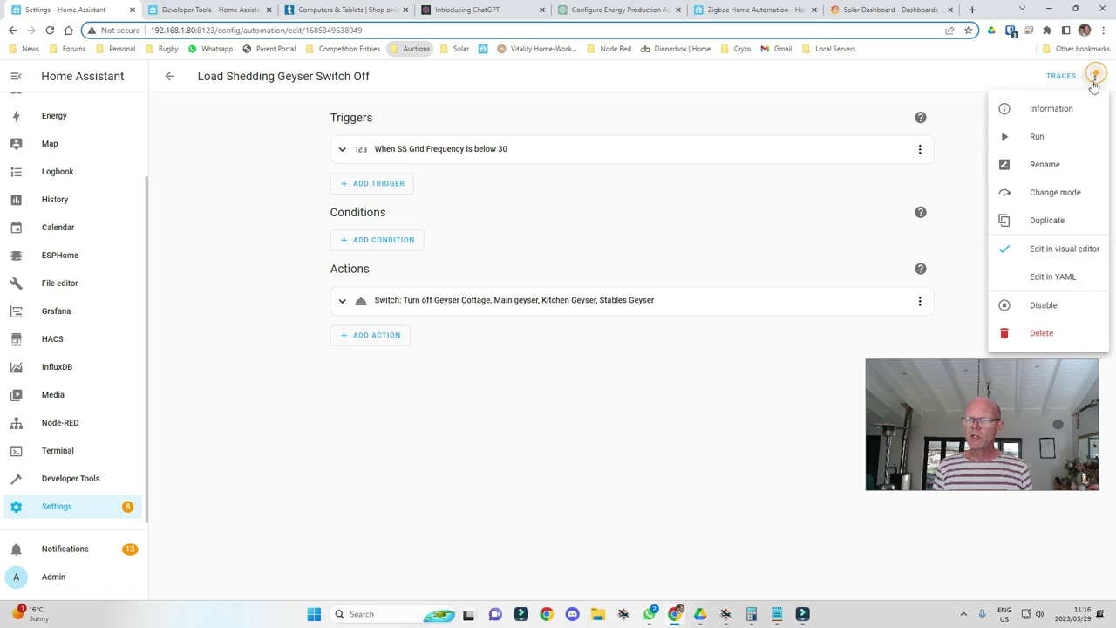
click(1065, 276)
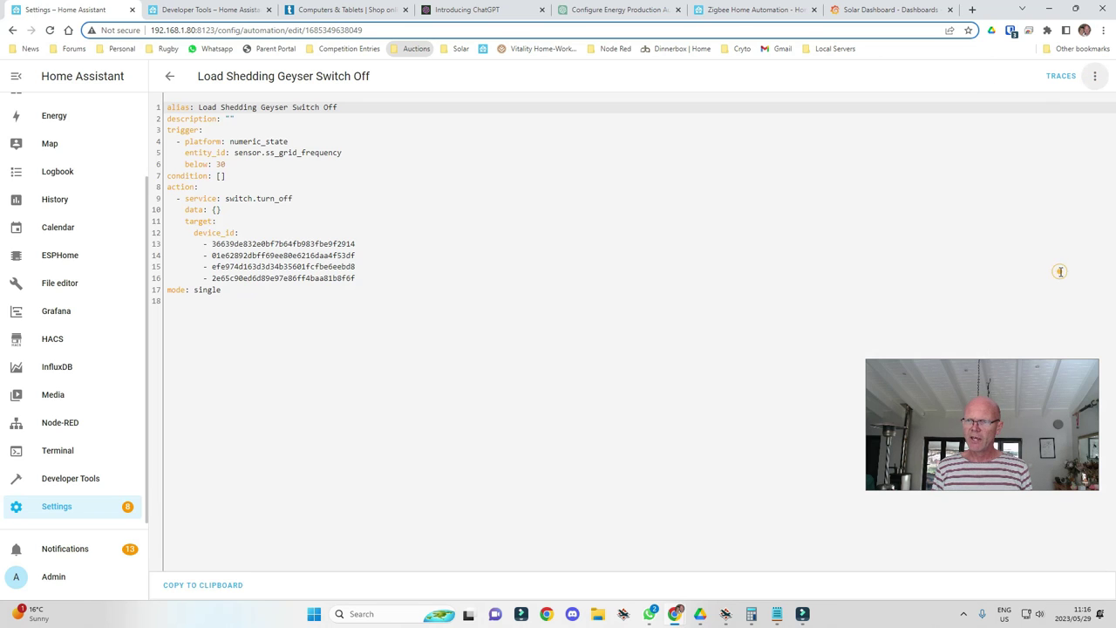